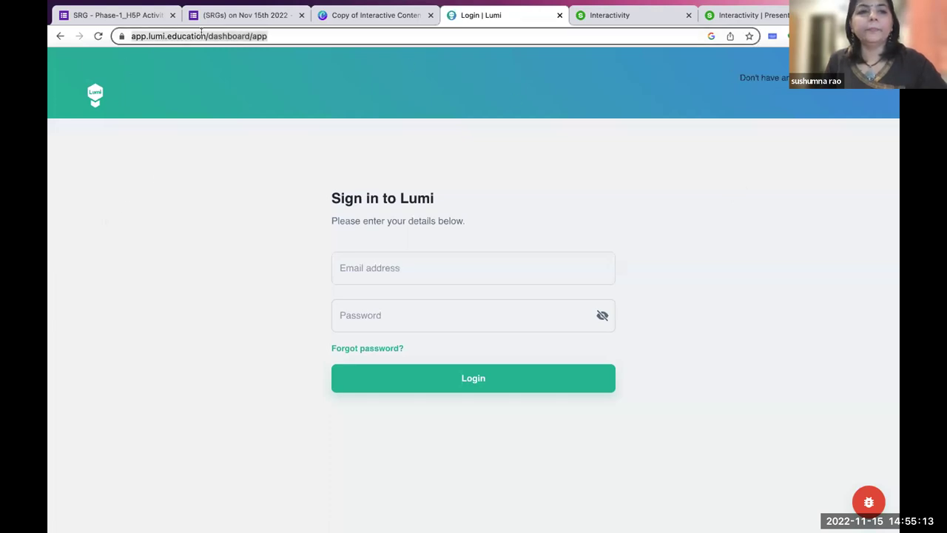
Highlight the app.lumi.education site address and go back to the login page.
left_click(225, 36)
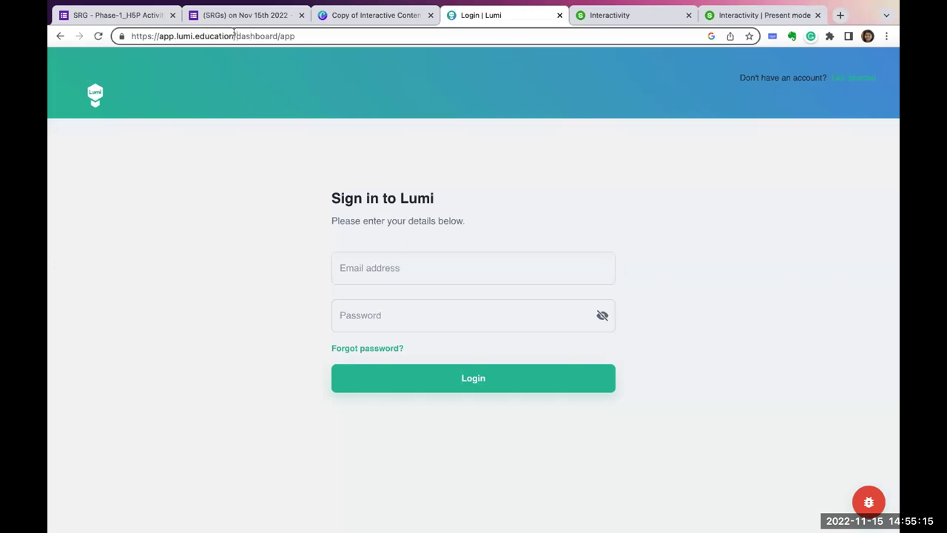
left_click_drag(235, 35, 107, 35)
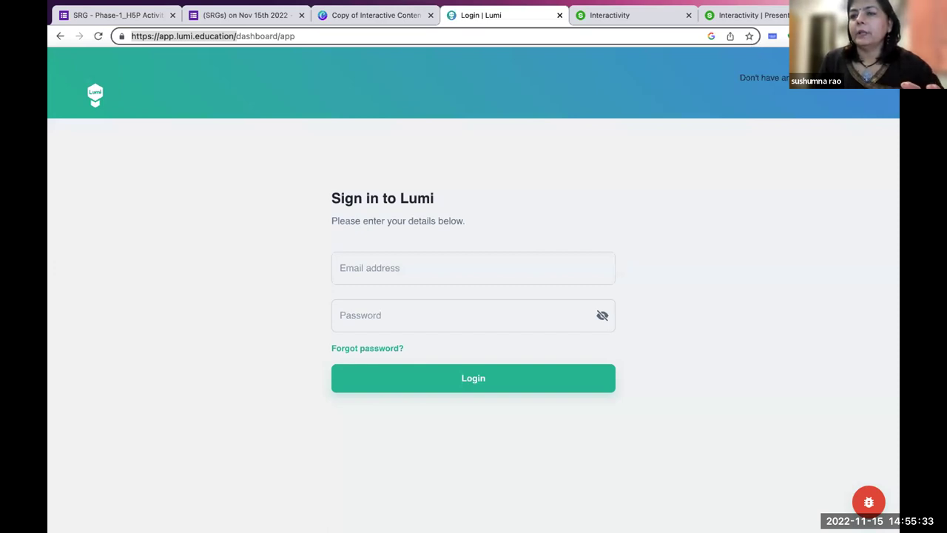
left_click(395, 267)
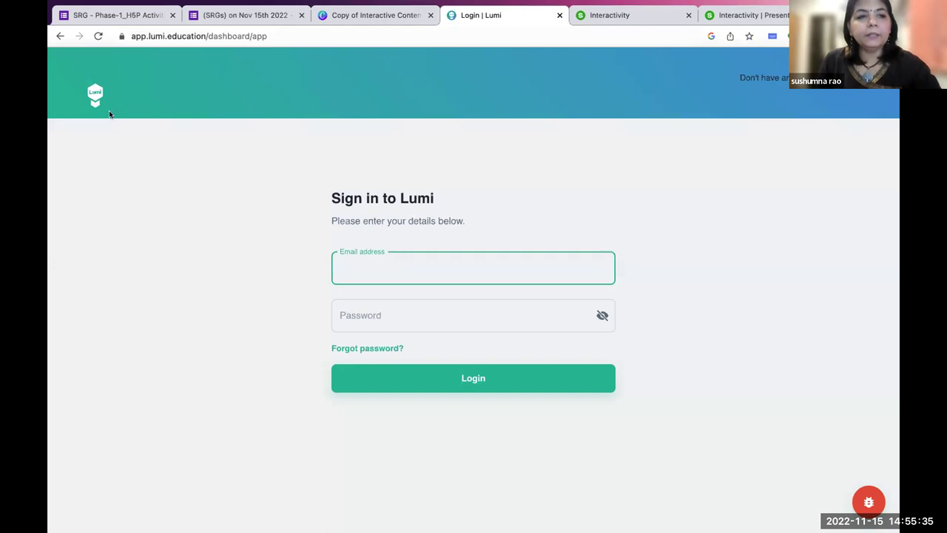
left_click(60, 35)
Enter the account e-mail and password and submit the sign-in form.
left_click(370, 275)
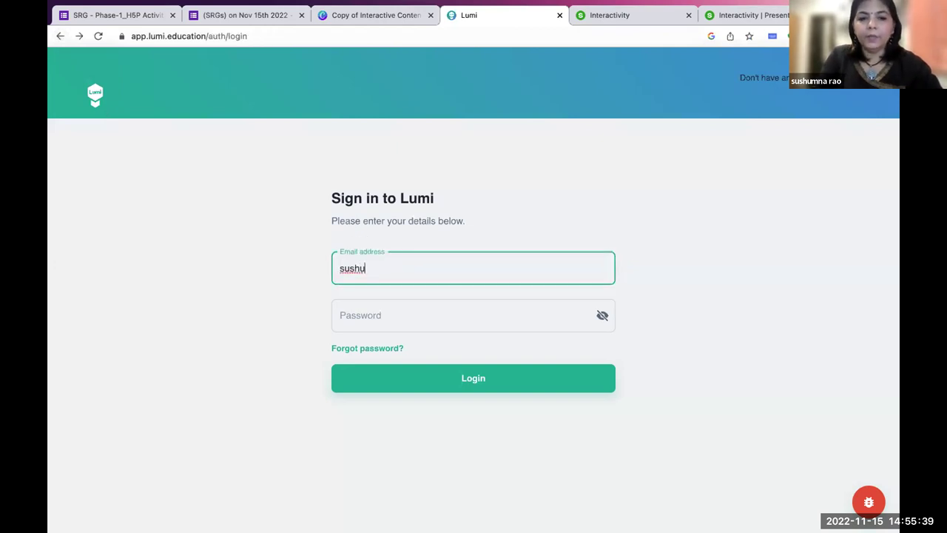
key("Tab")
type("••••••••••")
left_click(424, 371)
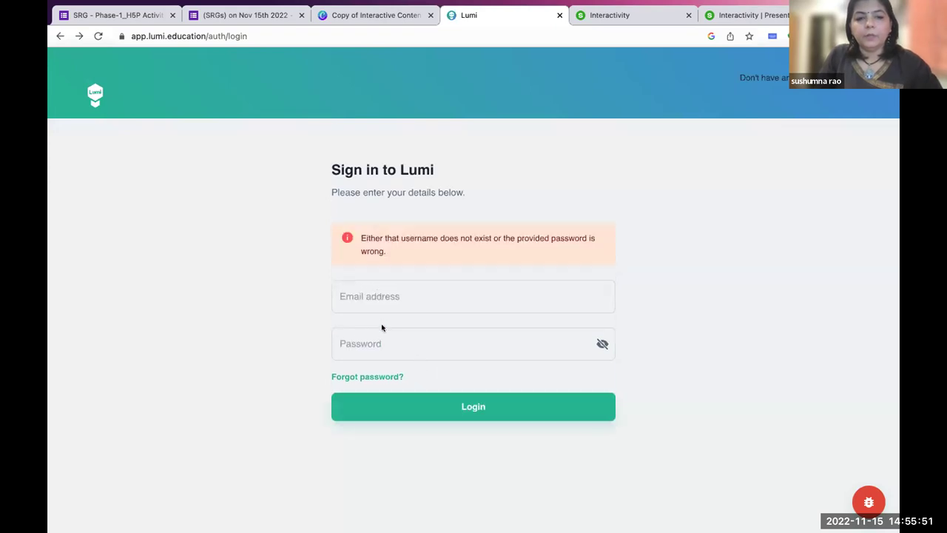
Reload the sign-in page, re-enter the account e-mail and password, and log in again.
left_click(59, 38)
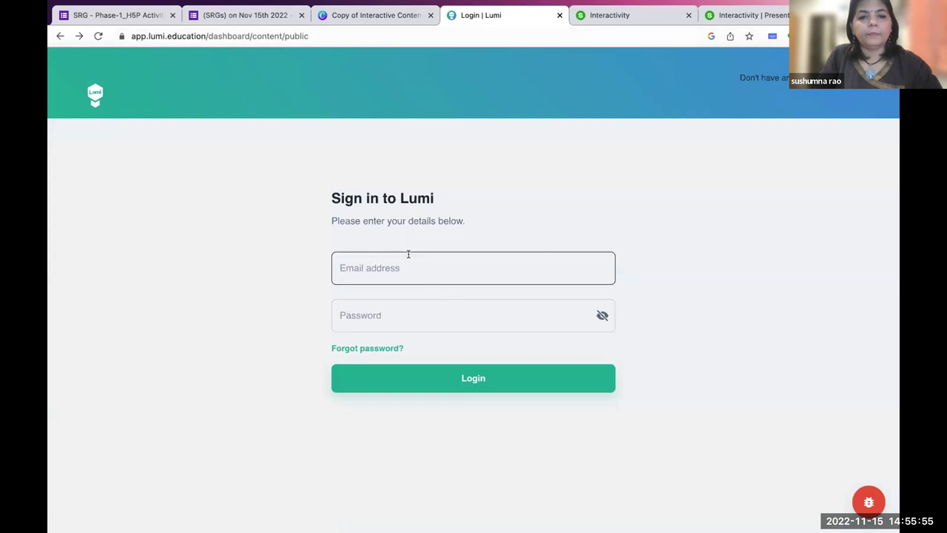
left_click(408, 253)
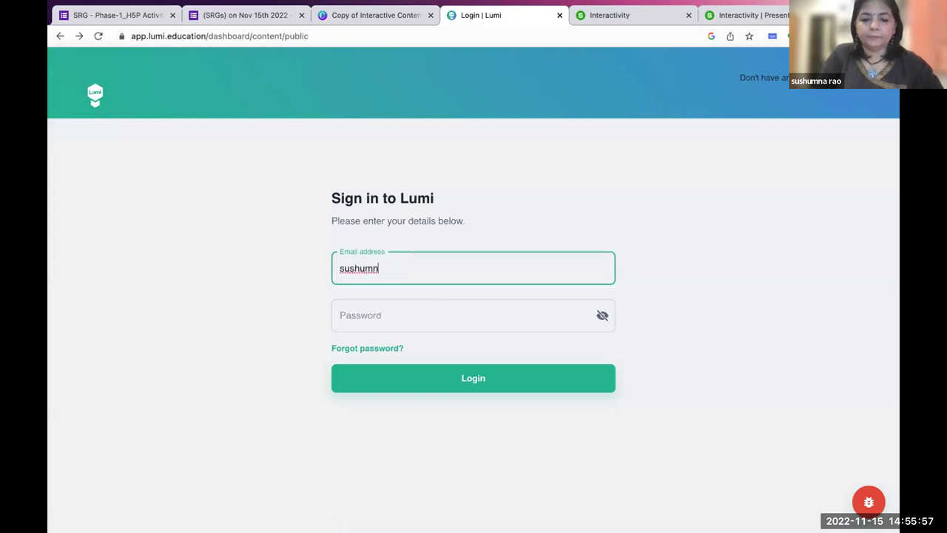
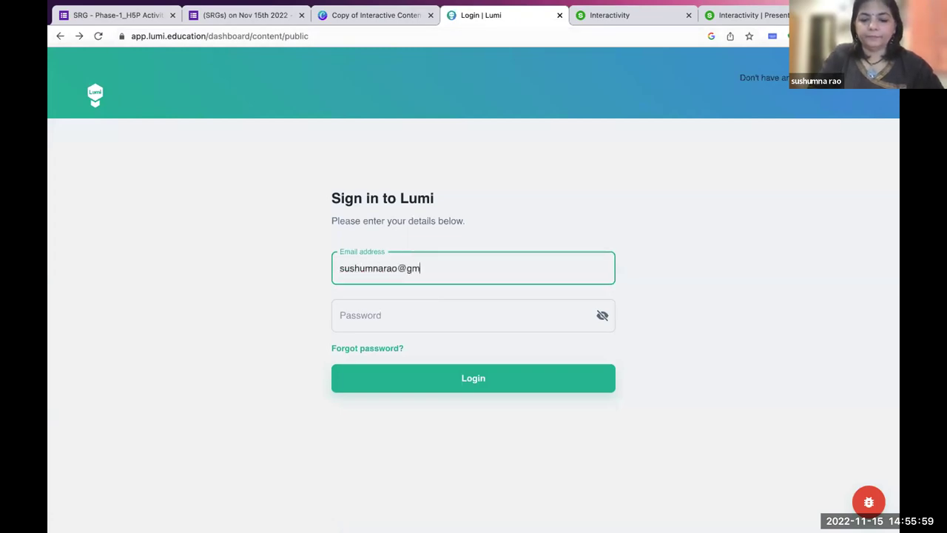
left_click(412, 310)
type("*******")
key("Return")
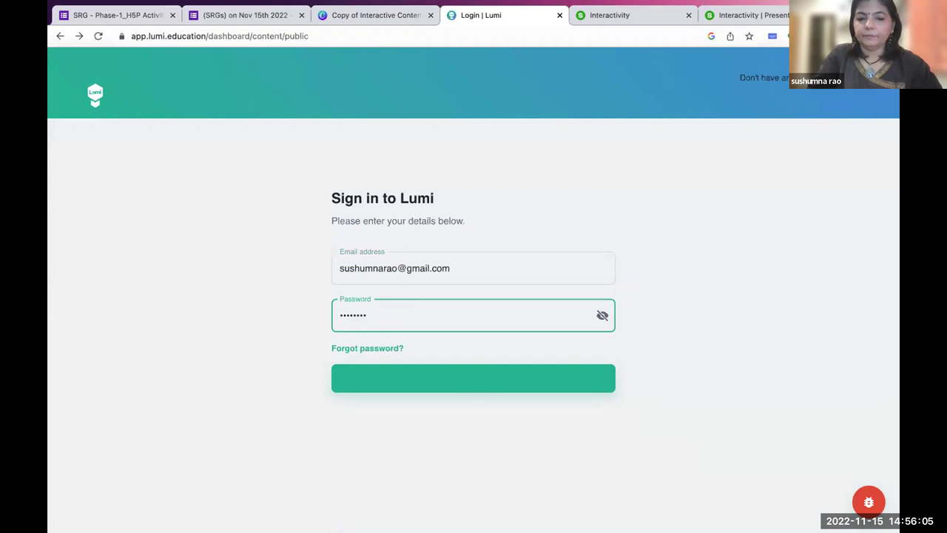
type("****")
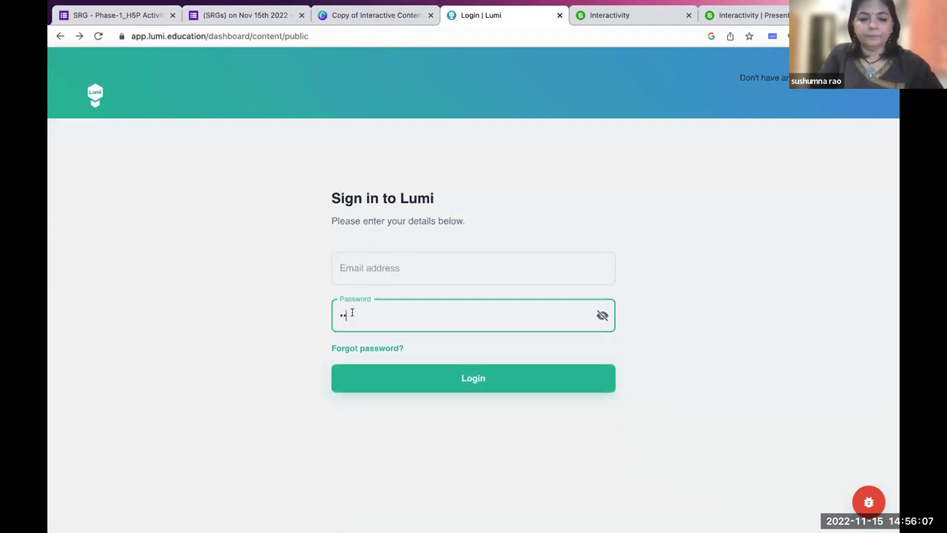
type("******")
left_click(382, 270)
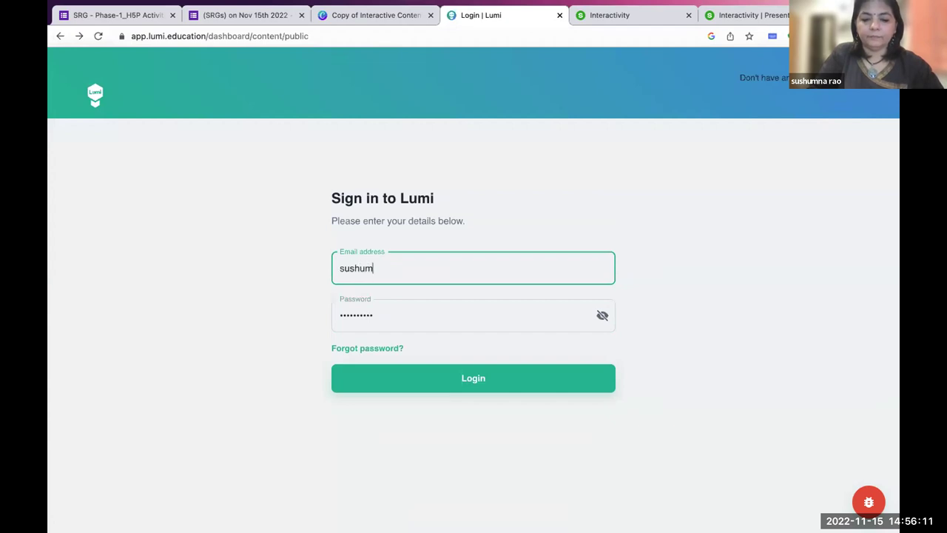
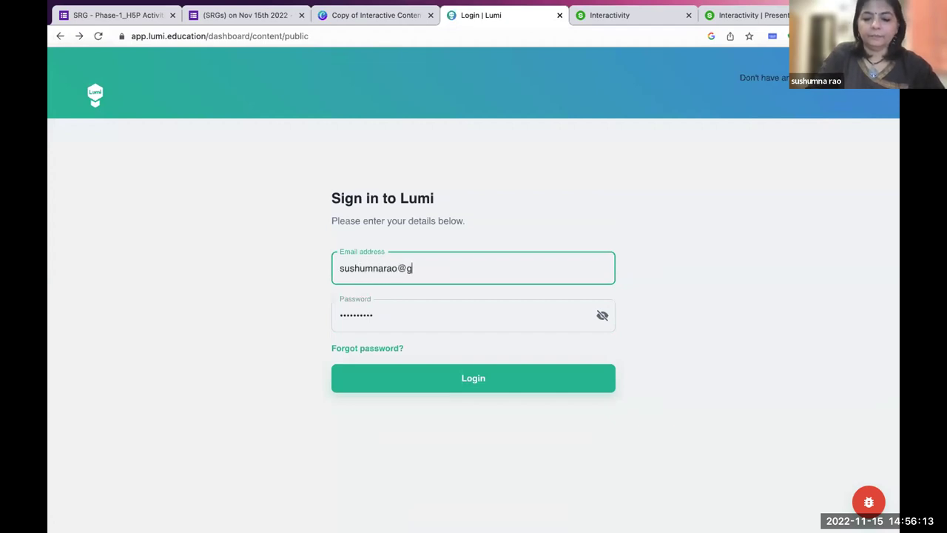
left_click(408, 375)
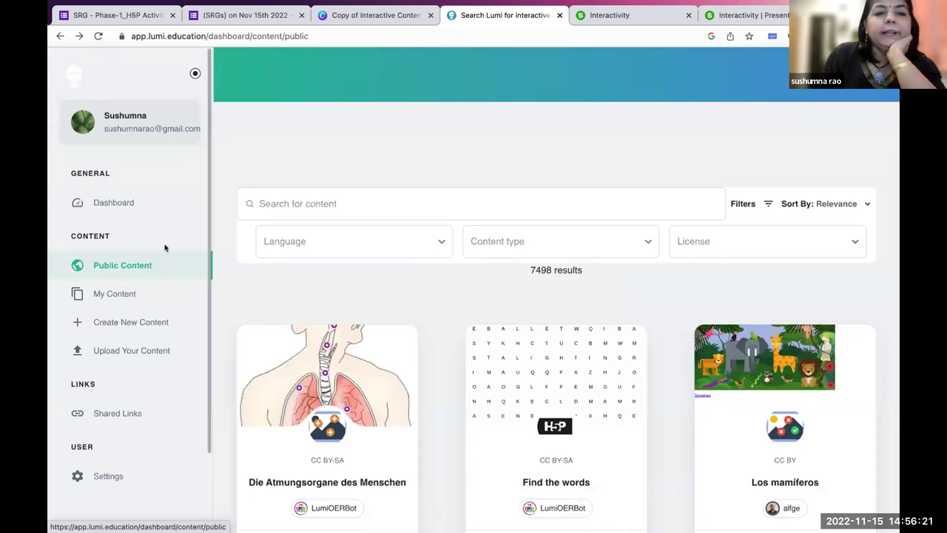
Show the Dashboard tiles from the sidebar and select the page address.
left_click(114, 207)
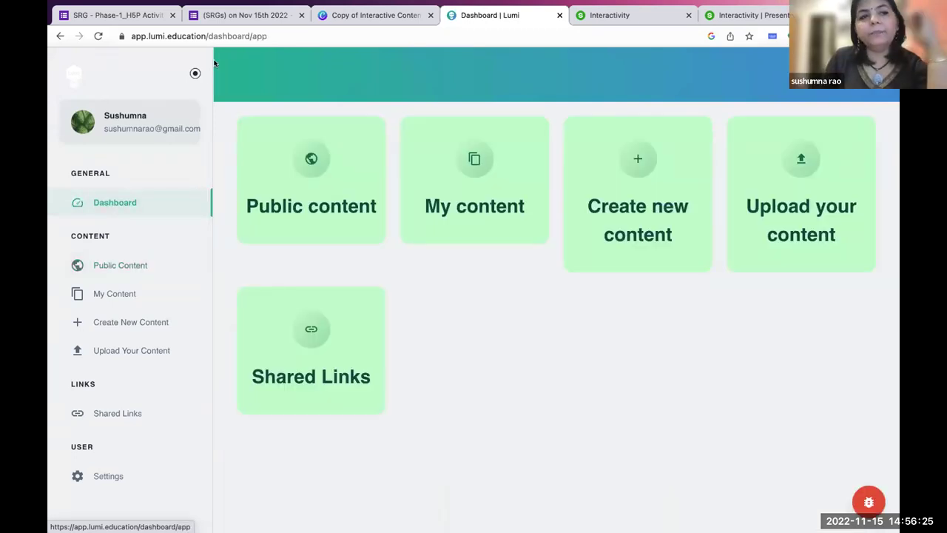
left_click(205, 34)
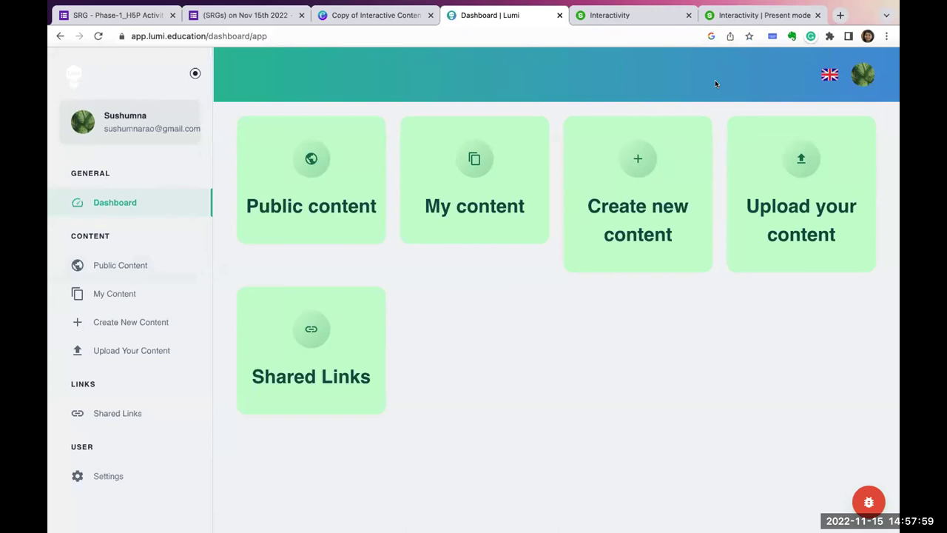
mouse_move(216, 37)
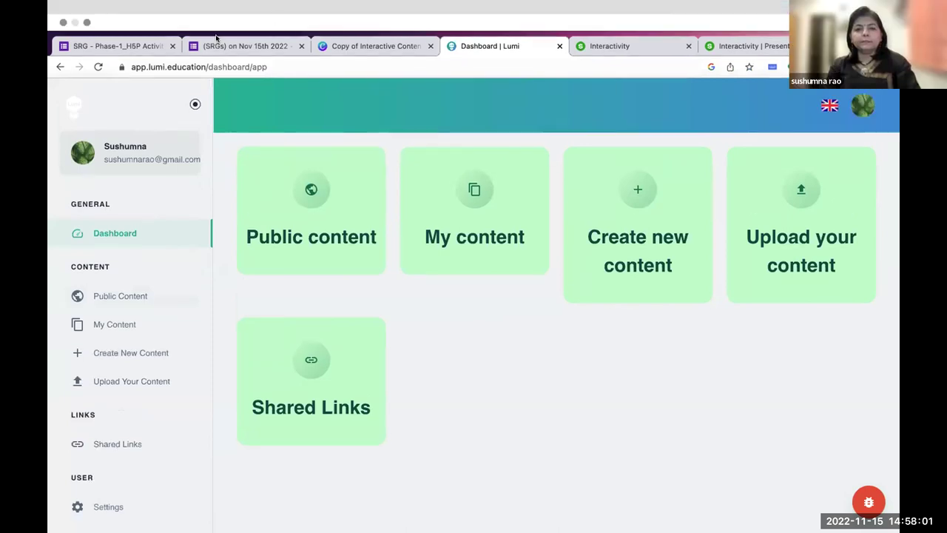
left_click(87, 23)
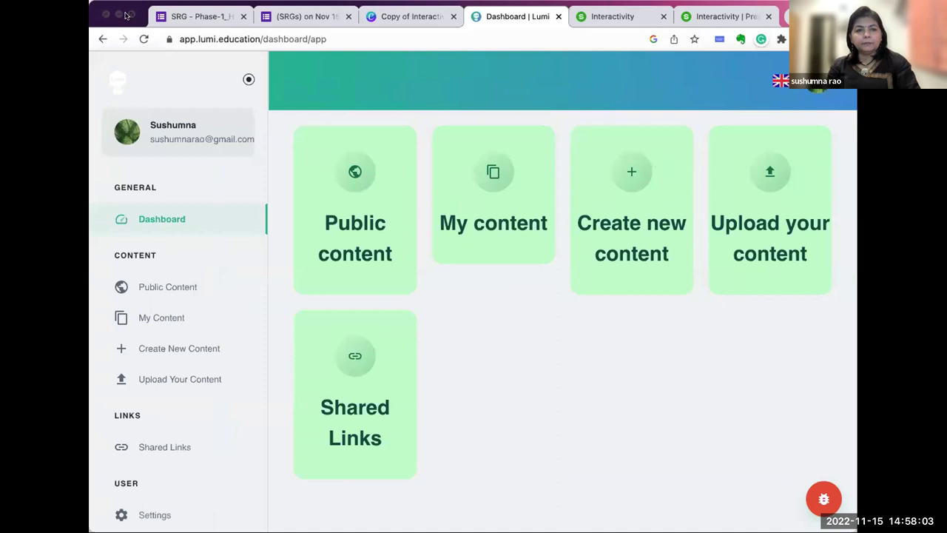
left_click(129, 15)
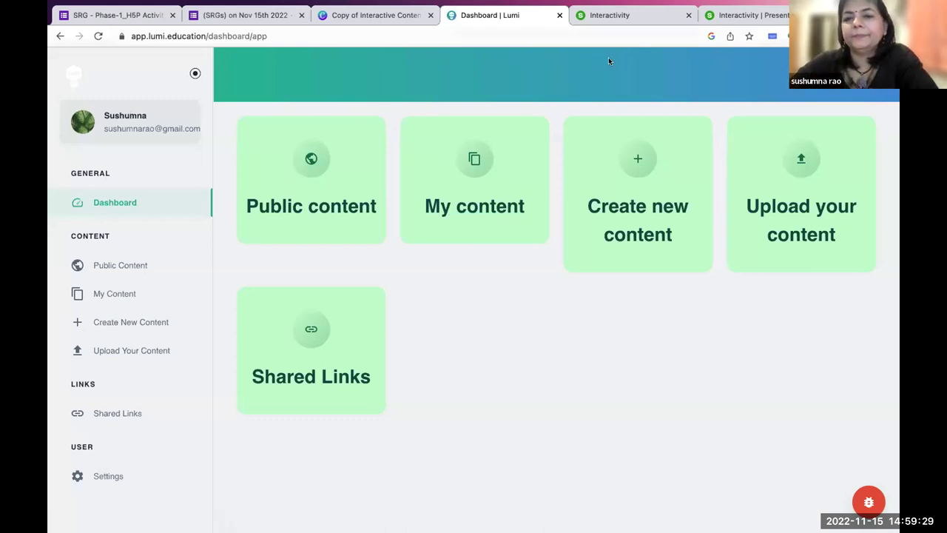
mouse_move(412, 5)
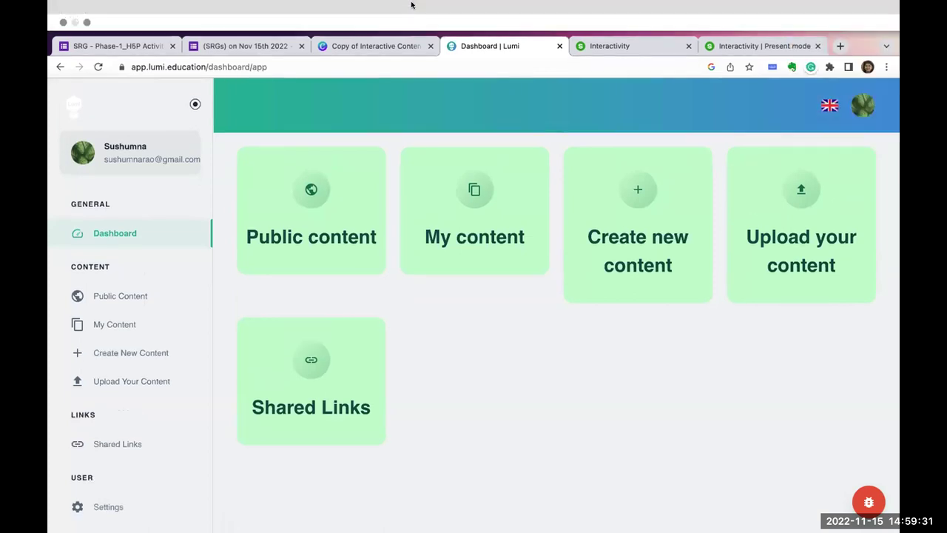
left_click(87, 23)
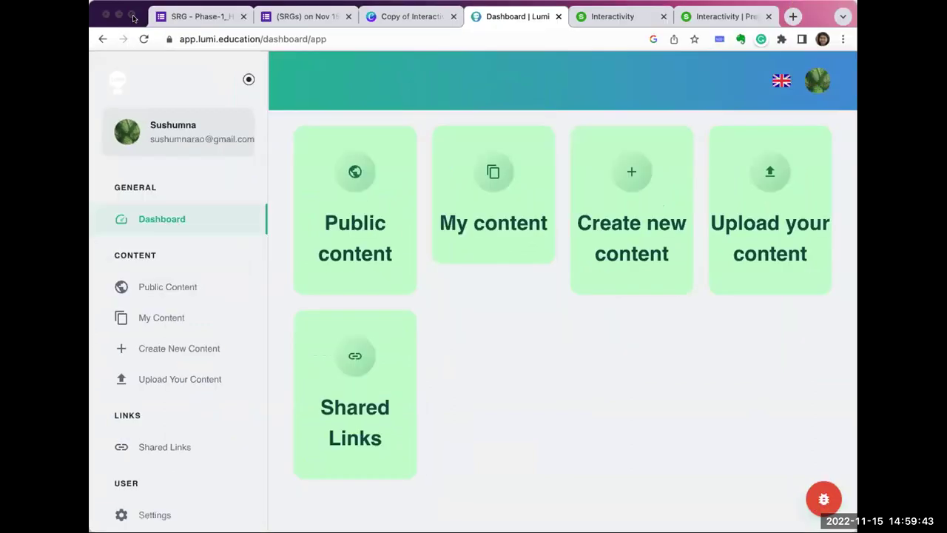
mouse_move(133, 17)
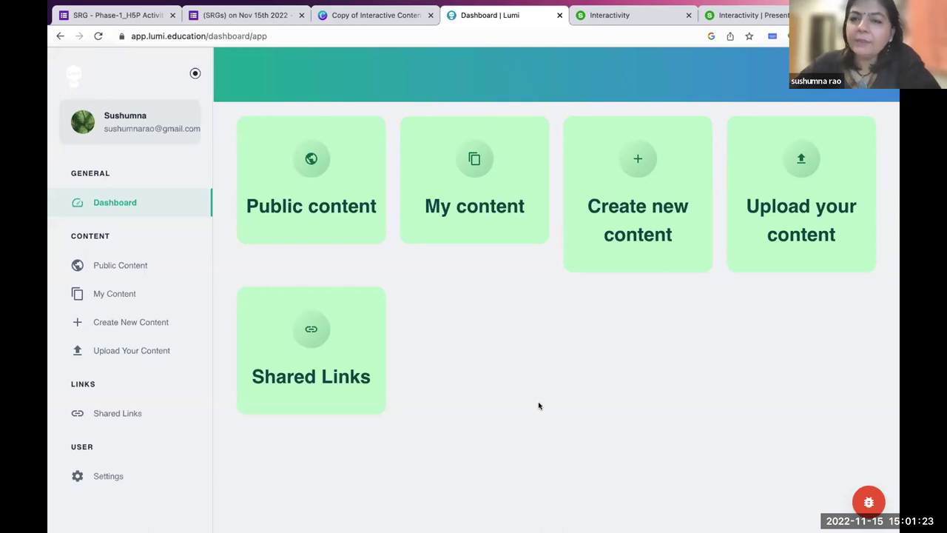
Log out of the current Lumi account and return to the home page.
left_click(863, 90)
left_click(784, 185)
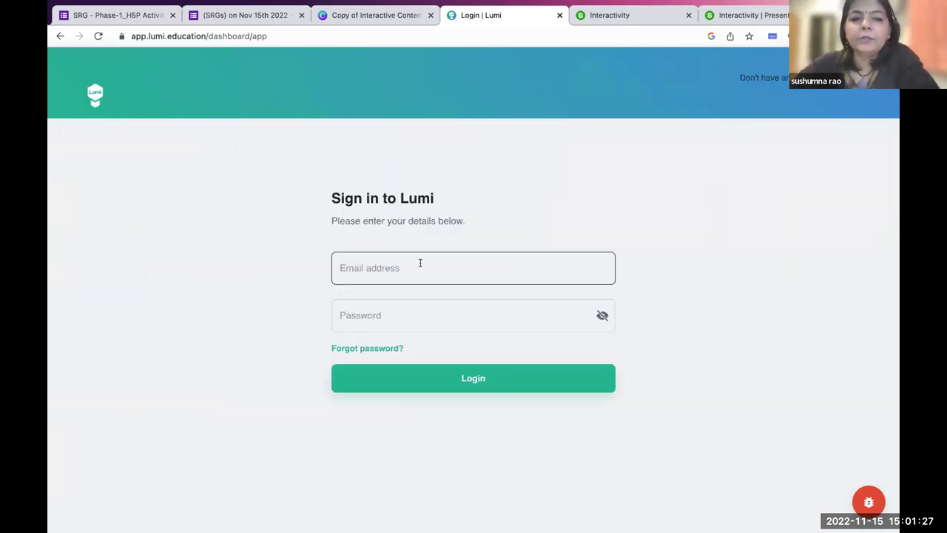
left_click(92, 95)
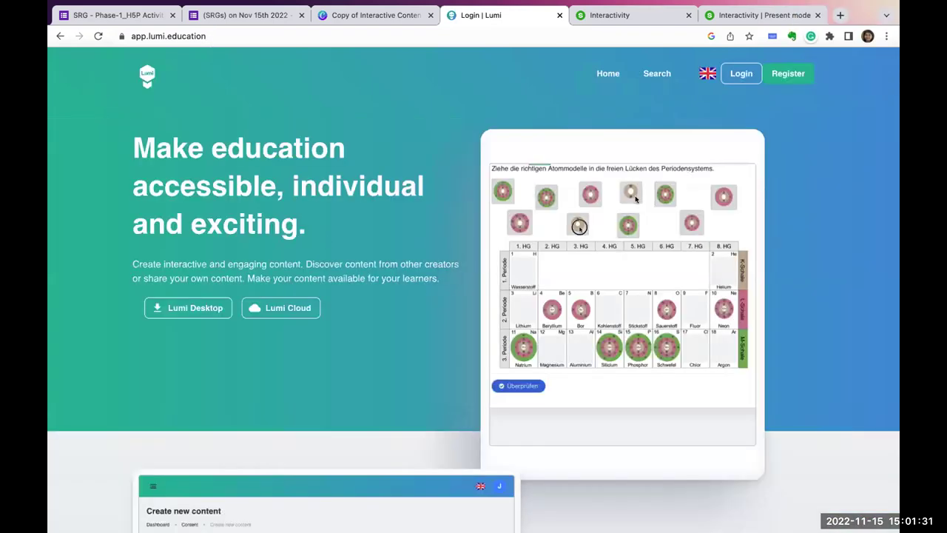
Fill in a username and e-mail on the Register form and accept the terms, then abandon registration.
left_click(786, 77)
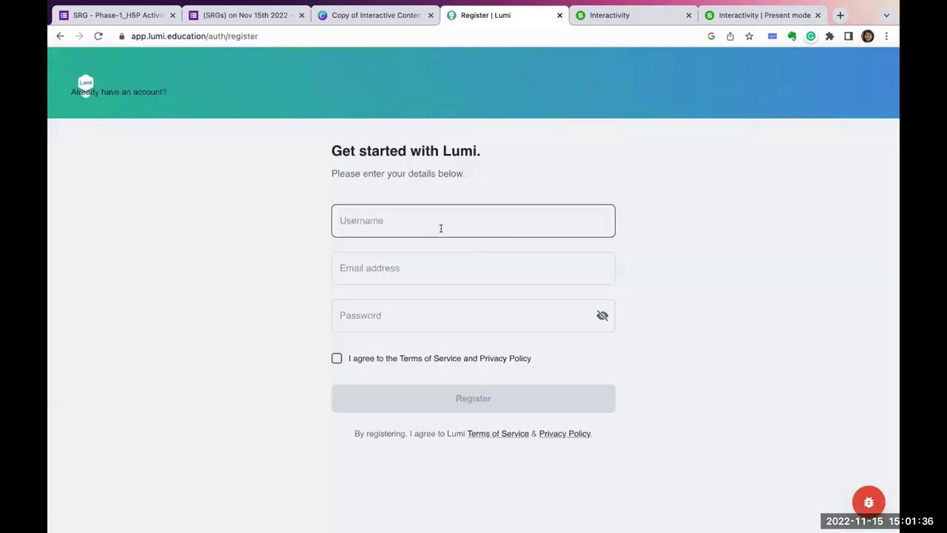
left_click(441, 227)
type("s")
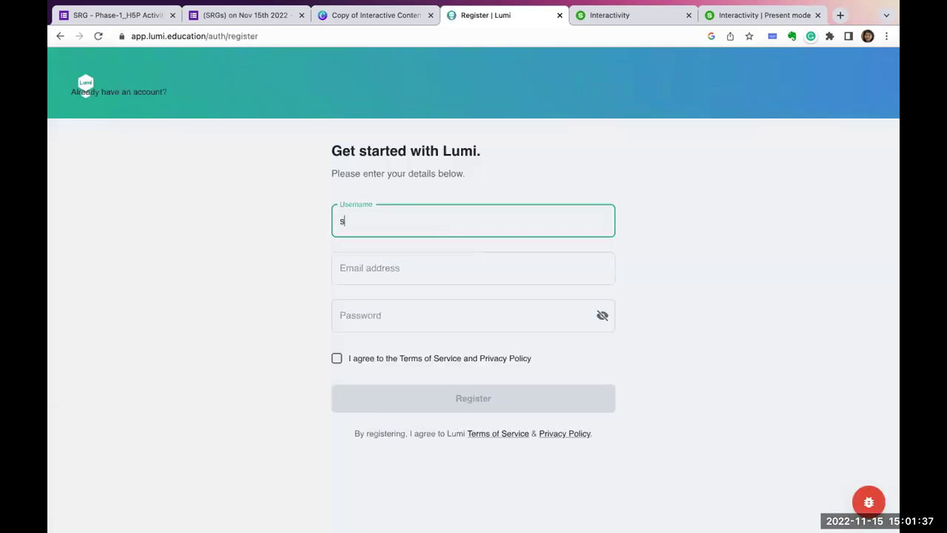
type("ushumna")
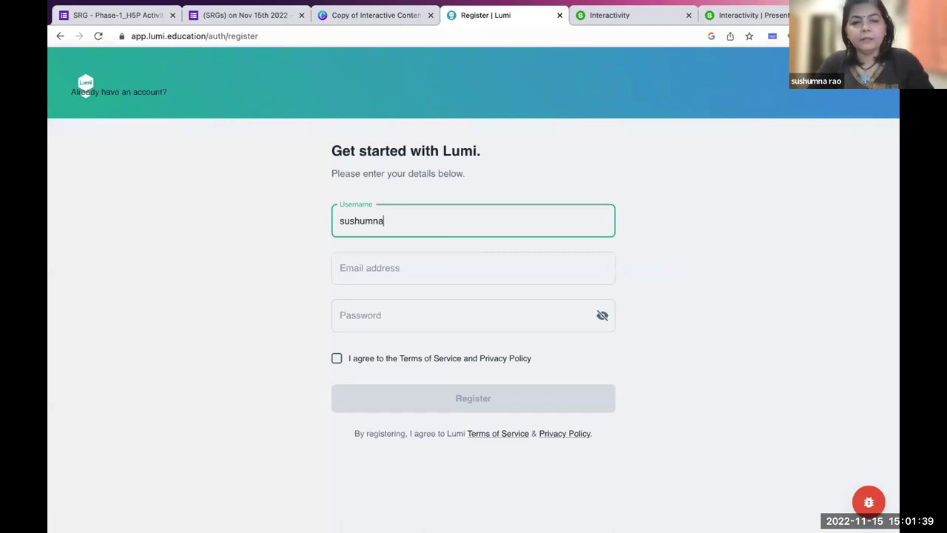
left_click(404, 253)
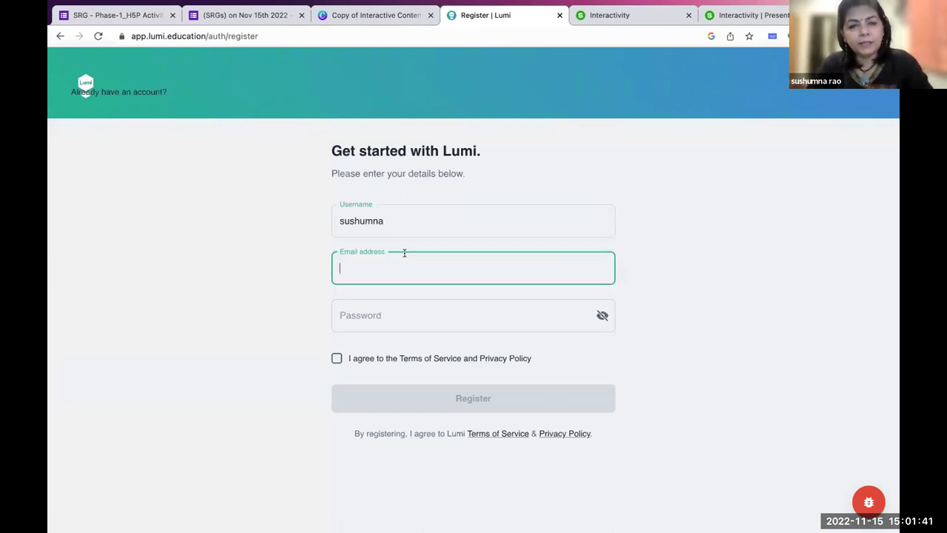
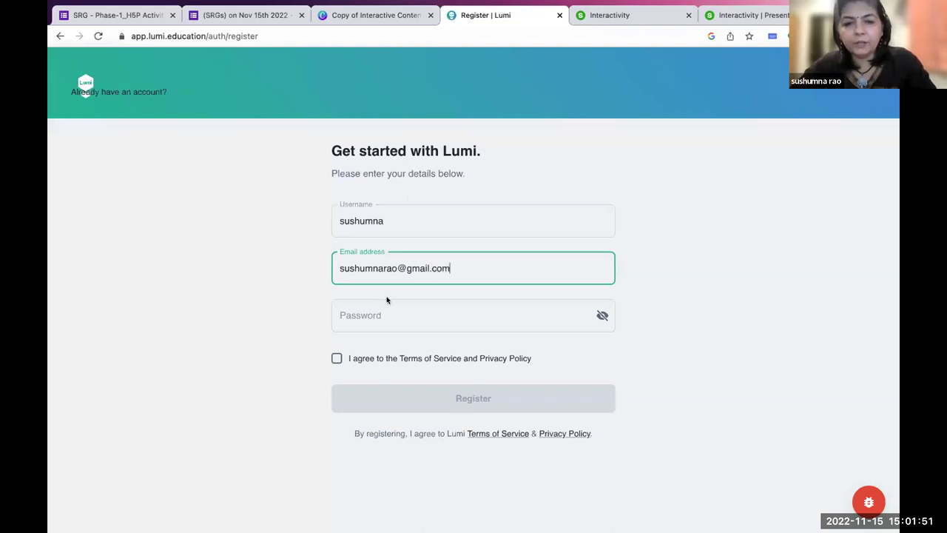
left_click(376, 311)
left_click(337, 355)
left_click(355, 308)
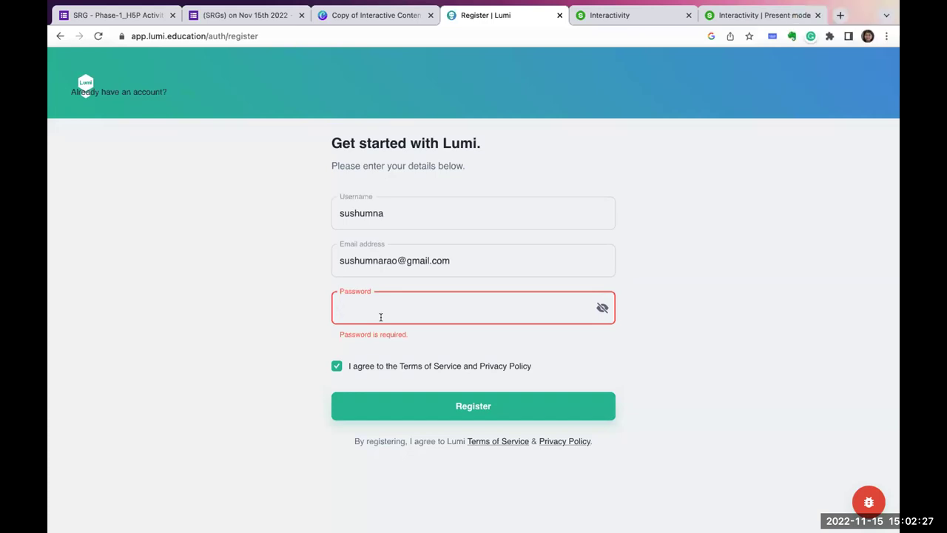
left_click(60, 35)
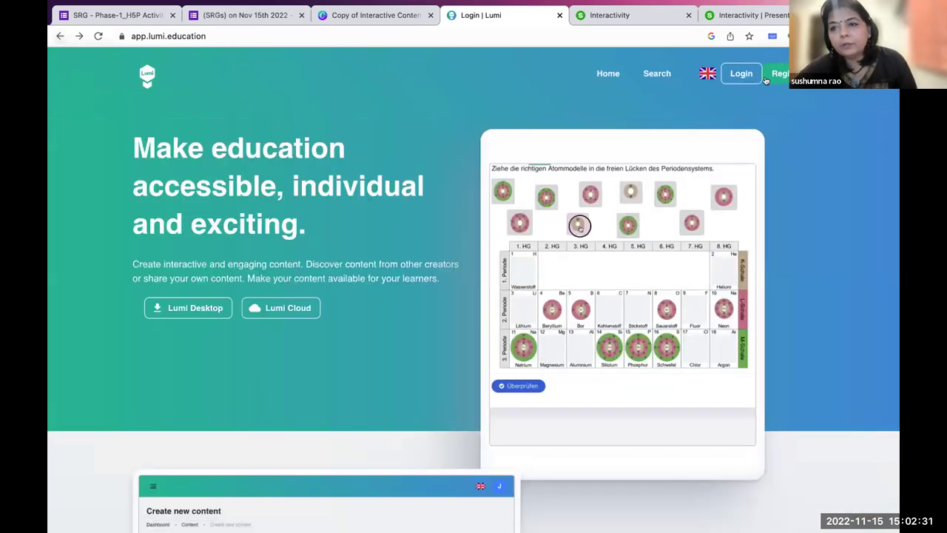
Log in to the existing account with its e-mail and password.
left_click(742, 74)
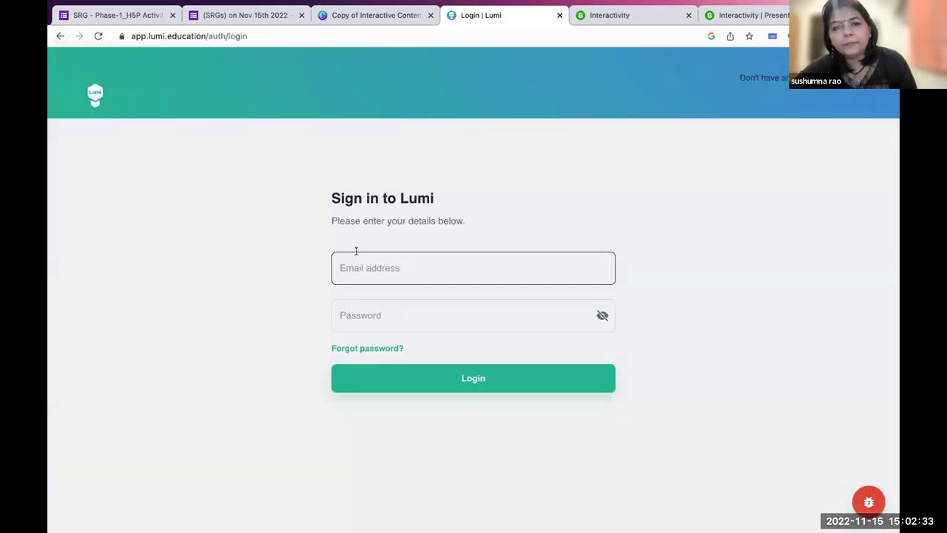
left_click(358, 267)
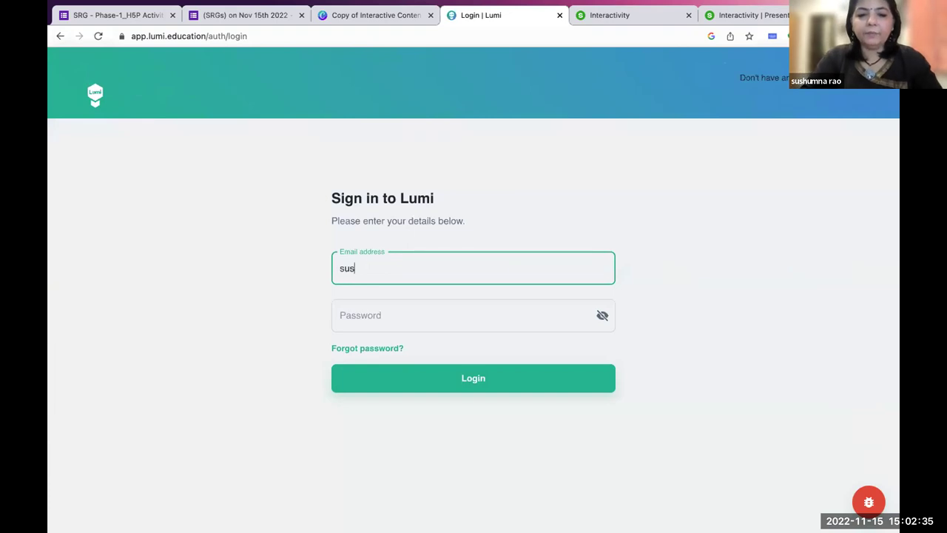
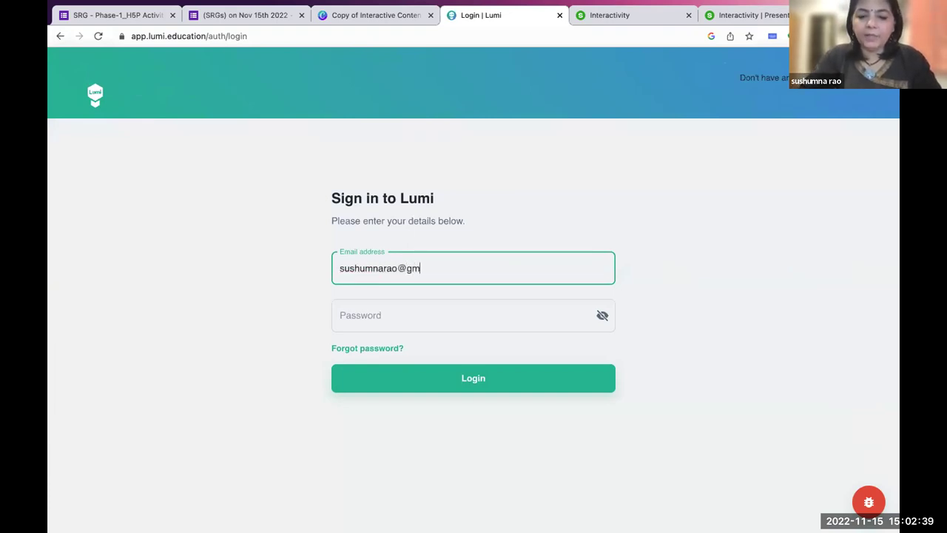
left_click(356, 309)
type("*******")
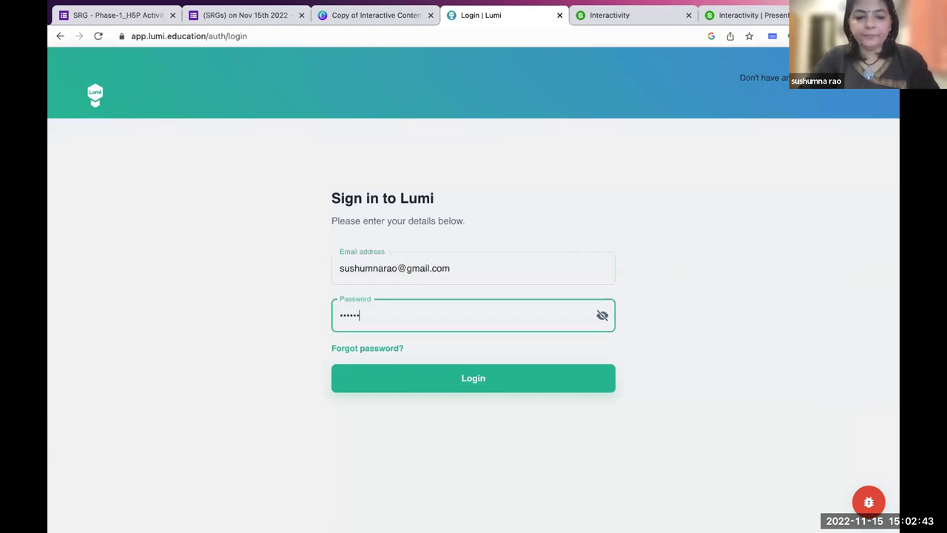
type("***")
left_click(386, 377)
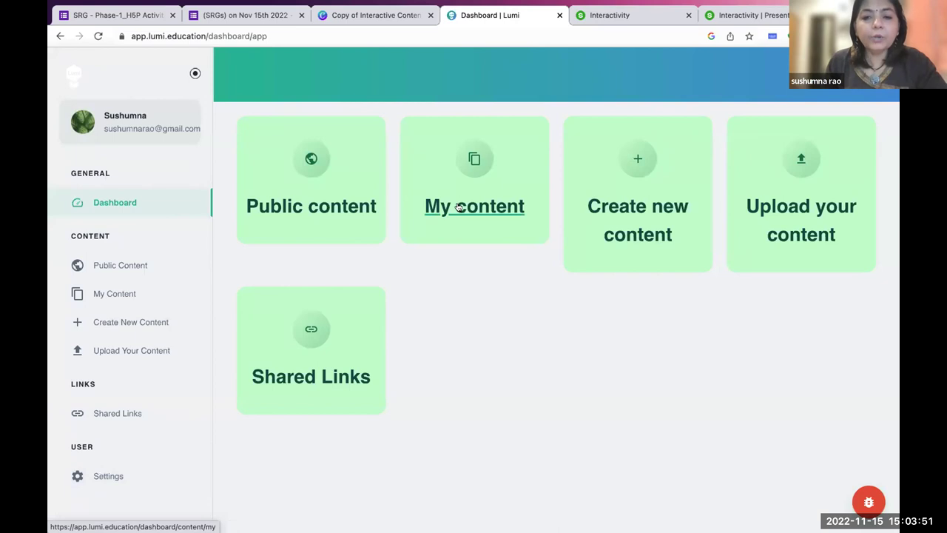
Open Create new content, toggle the Mini Menu sidebar, then visit the home page and go back.
left_click(631, 211)
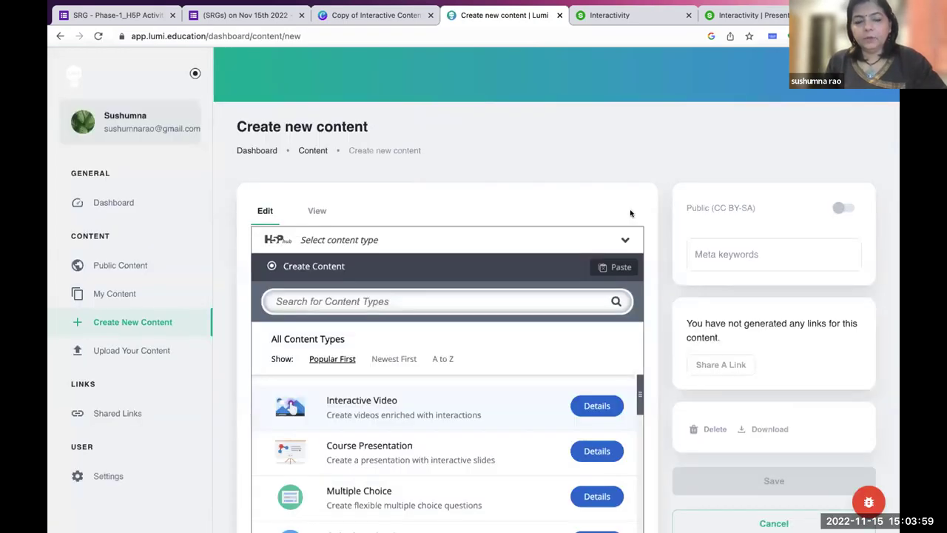
scroll(491, 238, "down", 3)
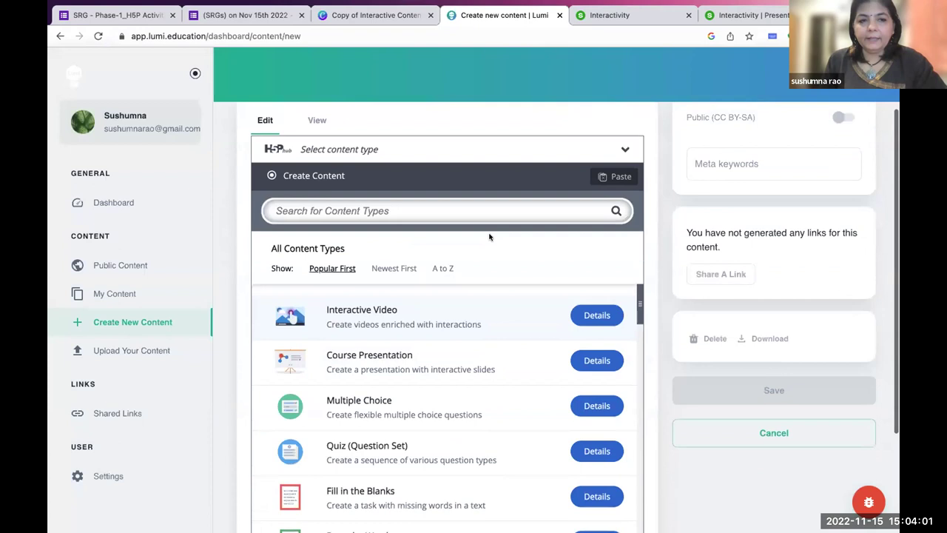
left_click(195, 73)
mouse_move(74, 78)
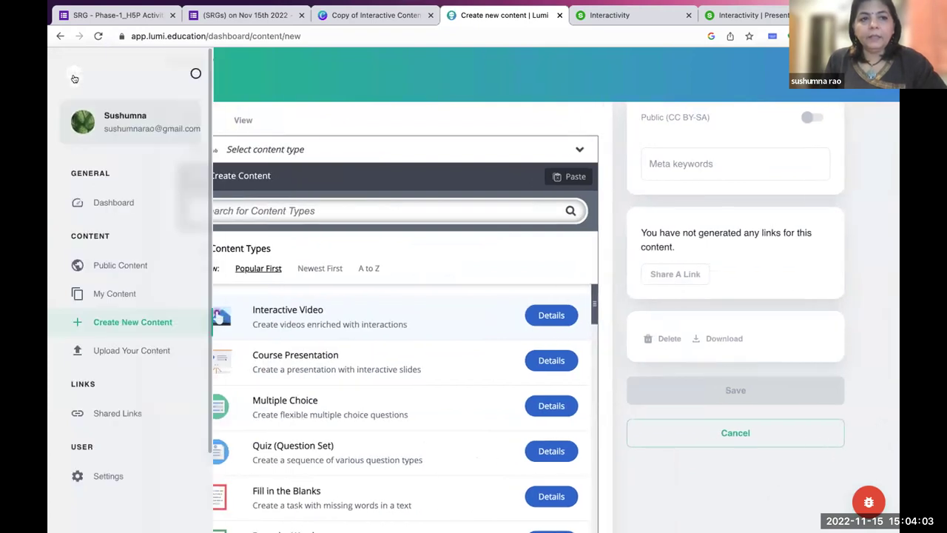
left_click(195, 74)
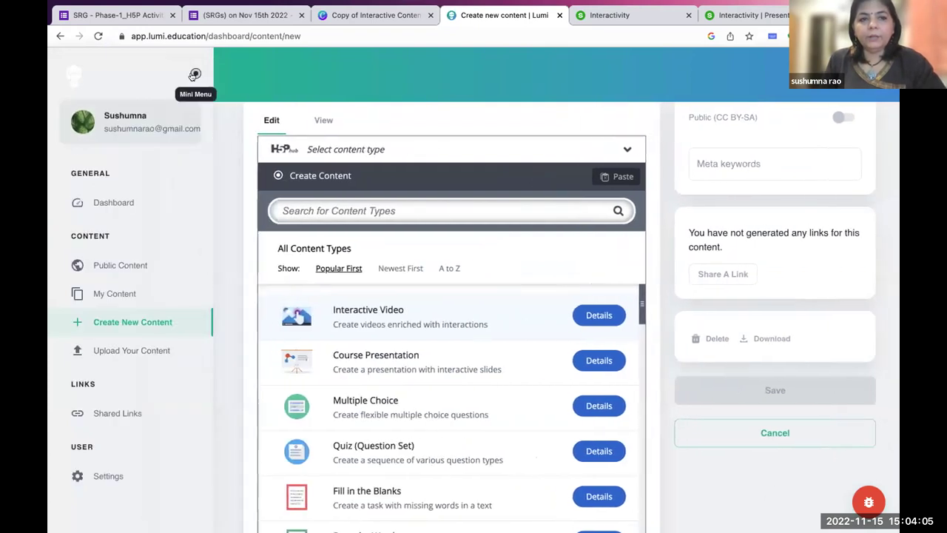
left_click(194, 74)
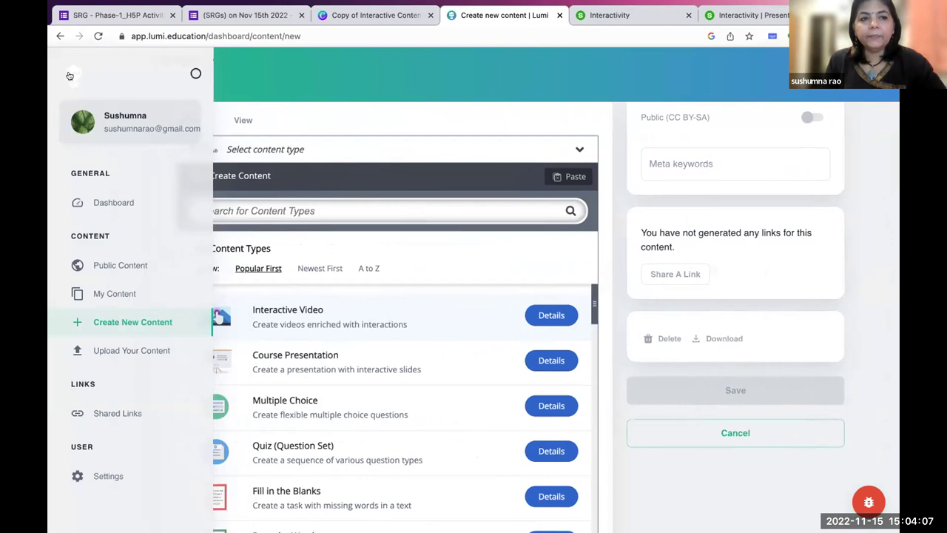
left_click(69, 76)
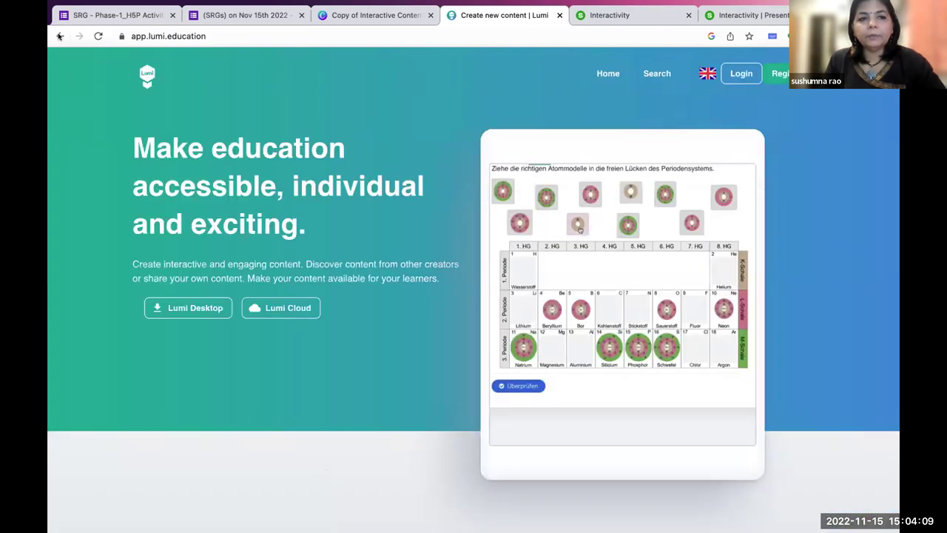
left_click(60, 36)
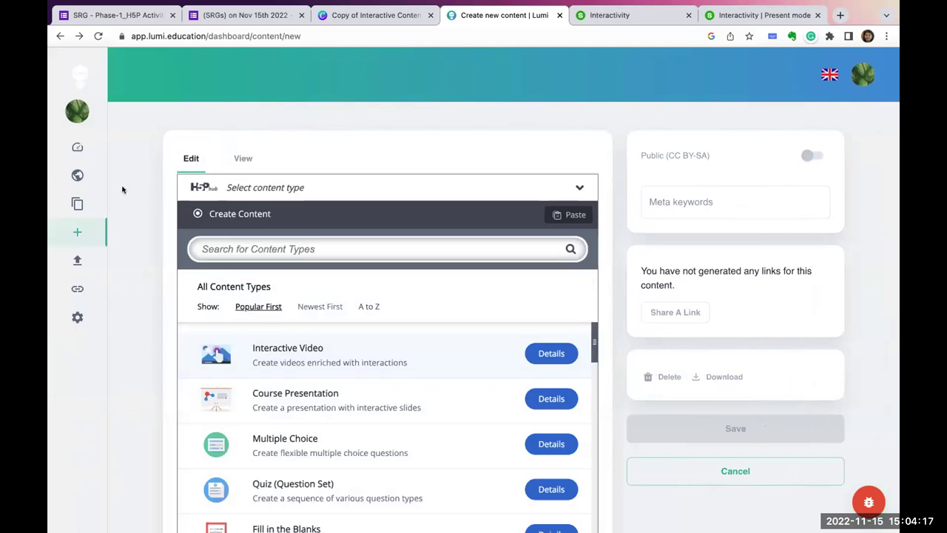
mouse_move(102, 86)
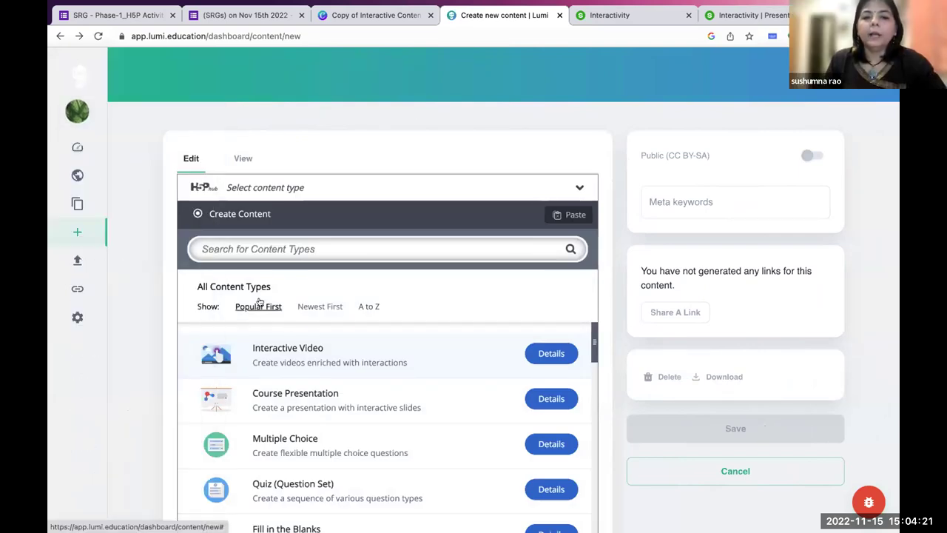
scroll(358, 382, "down", 5)
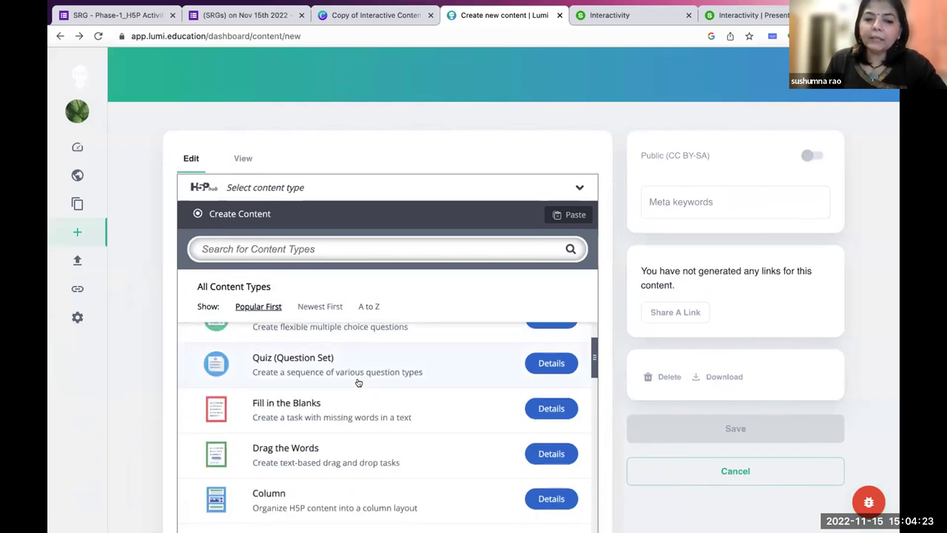
scroll(358, 383, "down", 3)
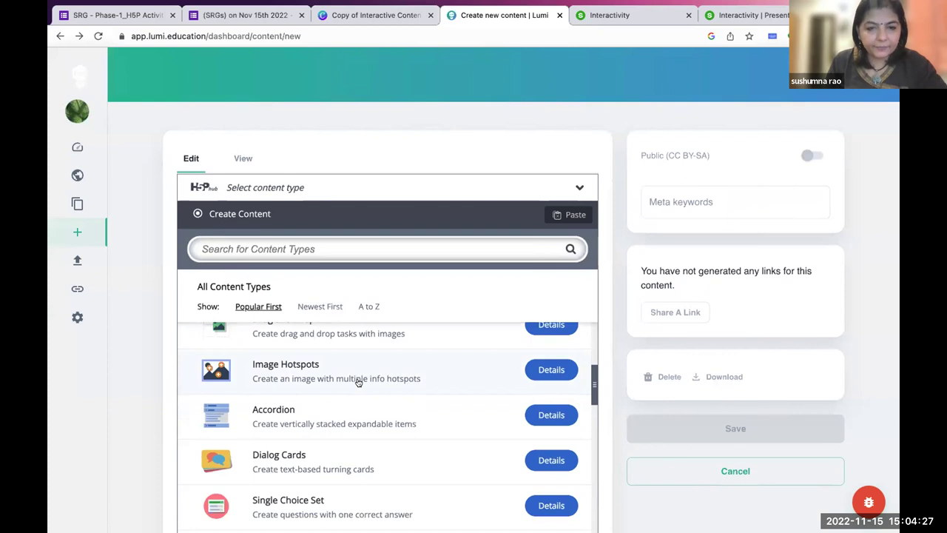
scroll(357, 383, "up", 10)
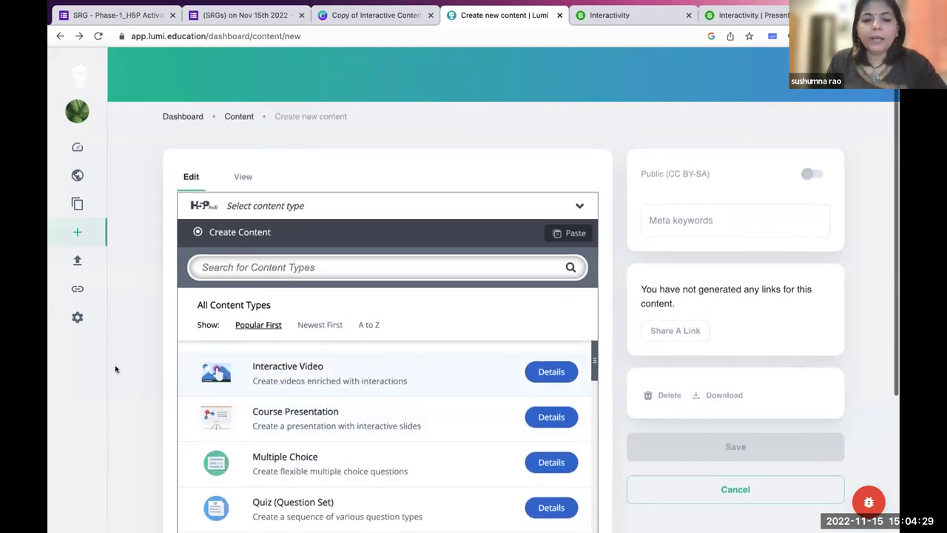
scroll(135, 381, "down", 2)
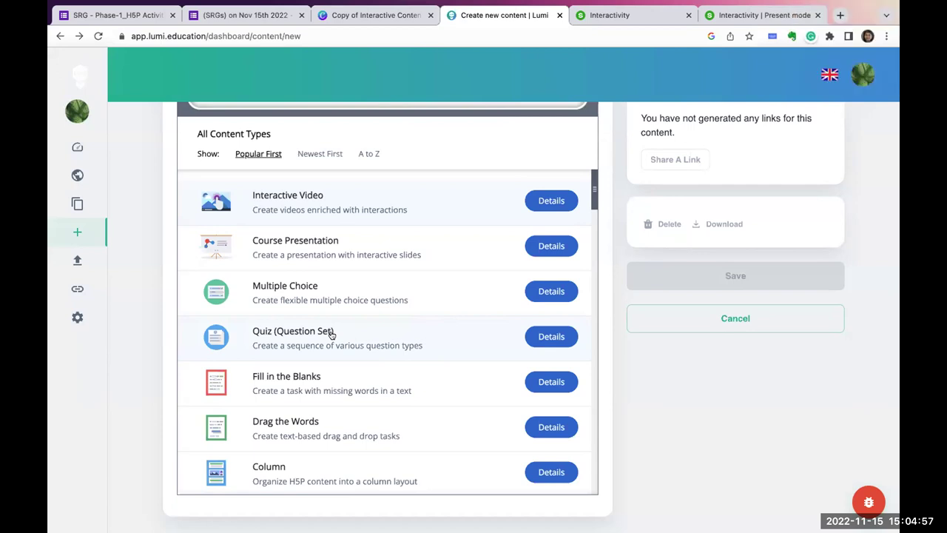
scroll(139, 329, "up", 3)
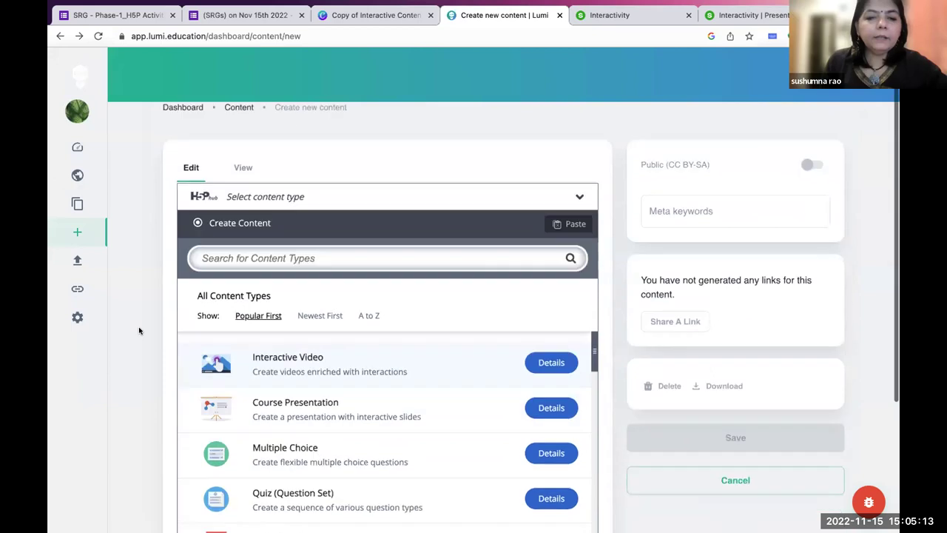
scroll(138, 330, "down", 5)
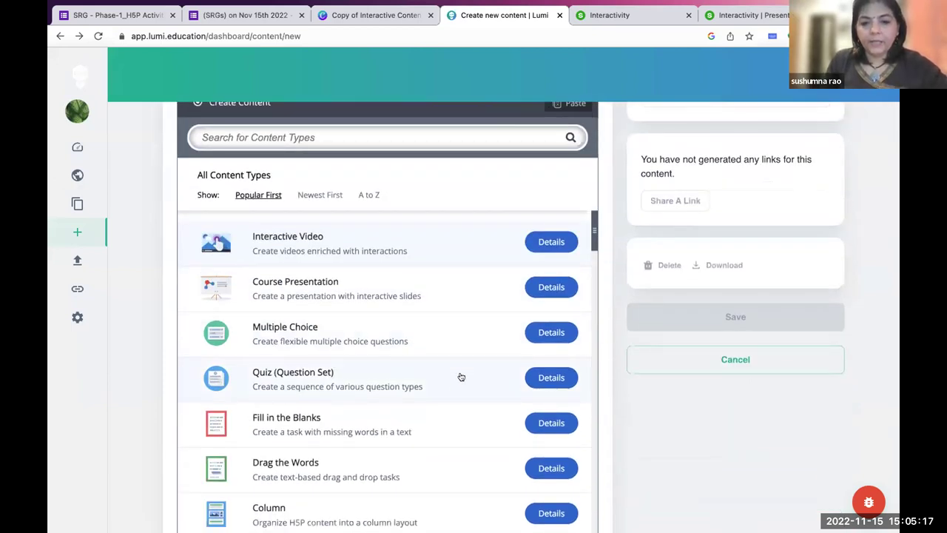
left_click(544, 379)
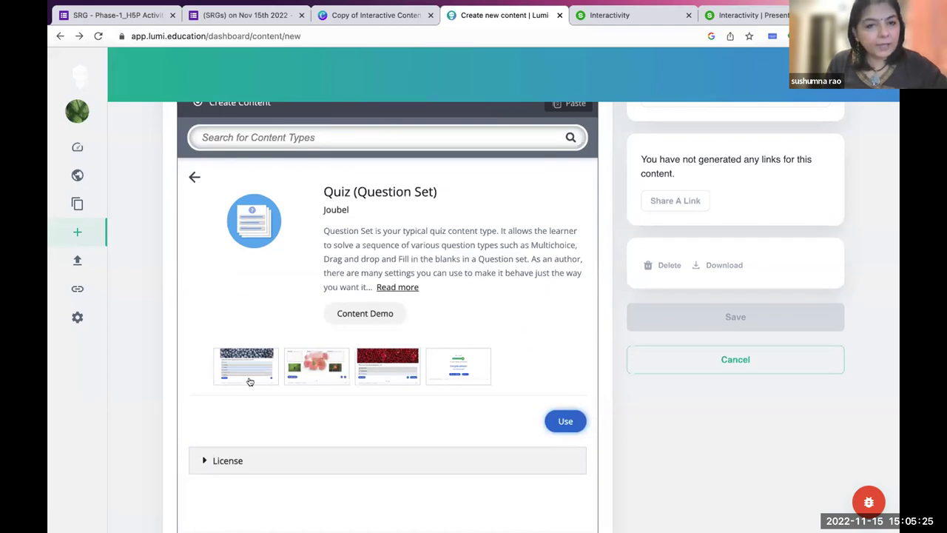
scroll(289, 321, "up", 2)
scroll(289, 321, "down", 1)
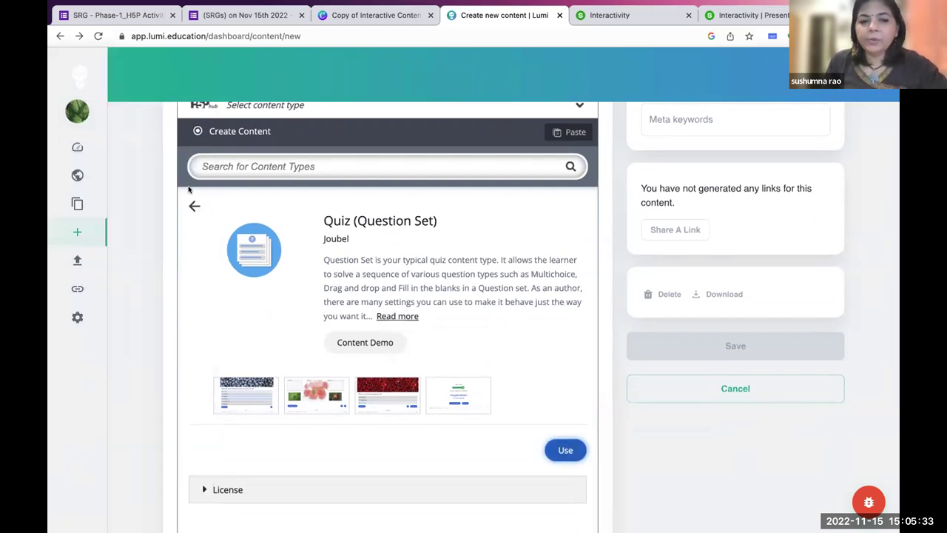
left_click(193, 207)
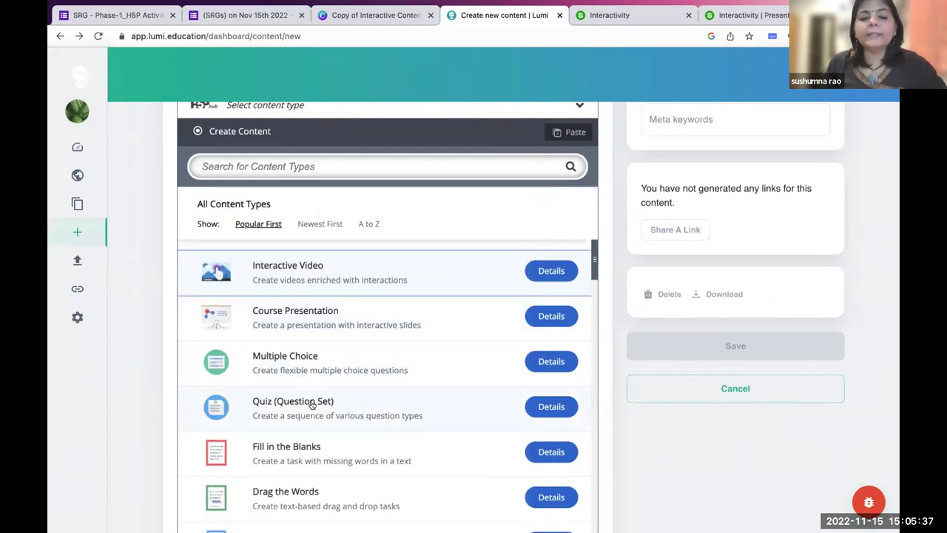
scroll(118, 126, "up", 3)
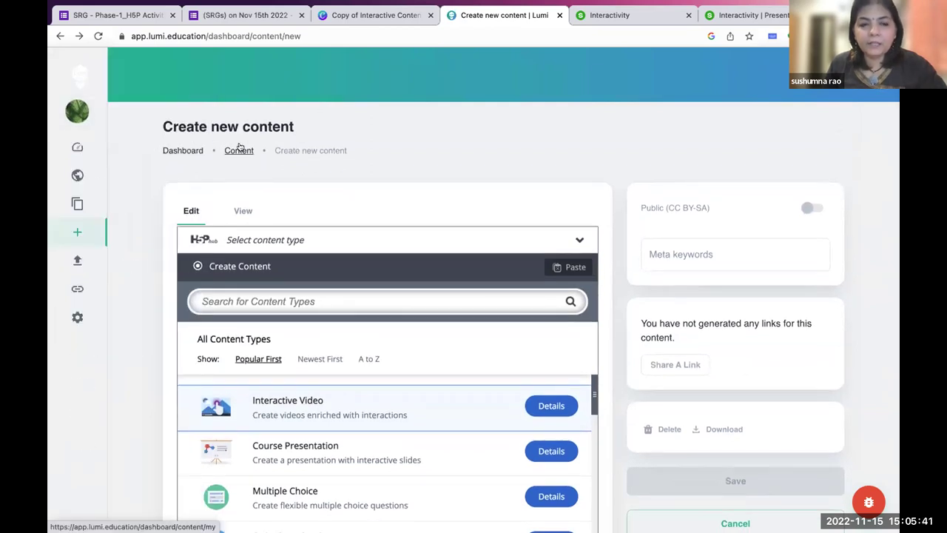
scroll(361, 329, "down", 3)
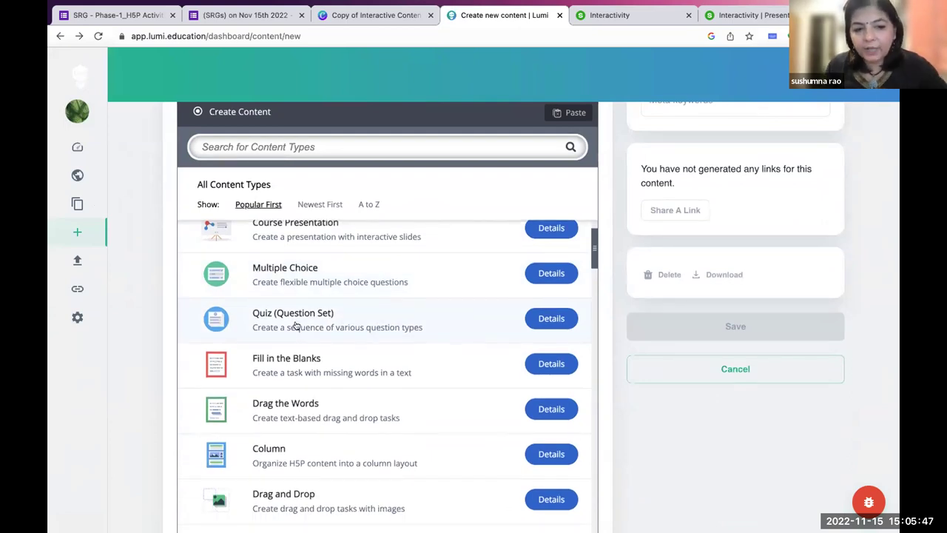
left_click(549, 320)
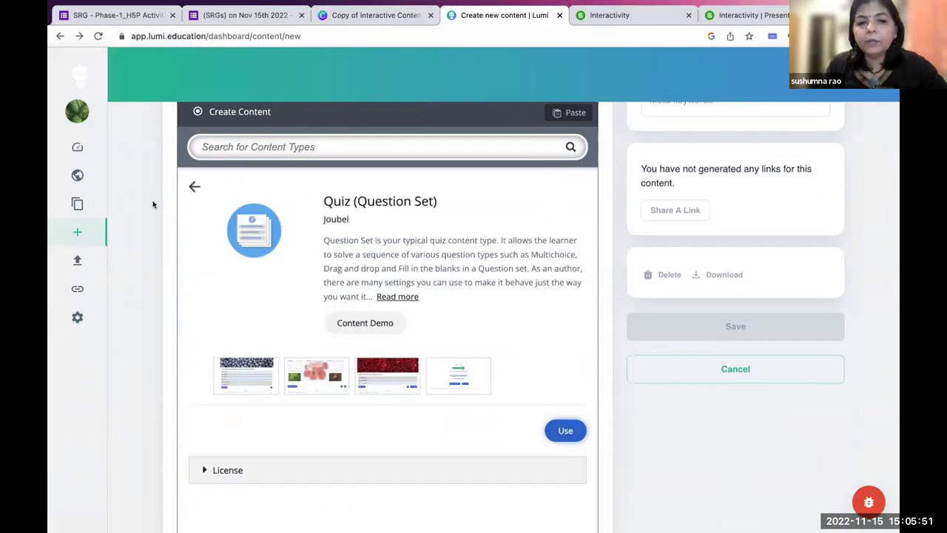
left_click(194, 188)
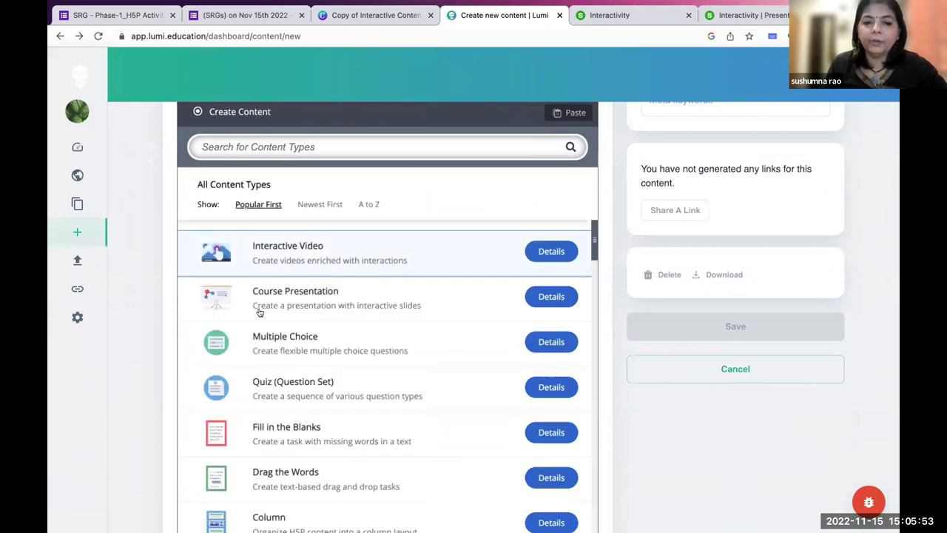
Pick Quiz (Question Set), scroll through its editor, and open the Metadata dialog.
left_click(270, 395)
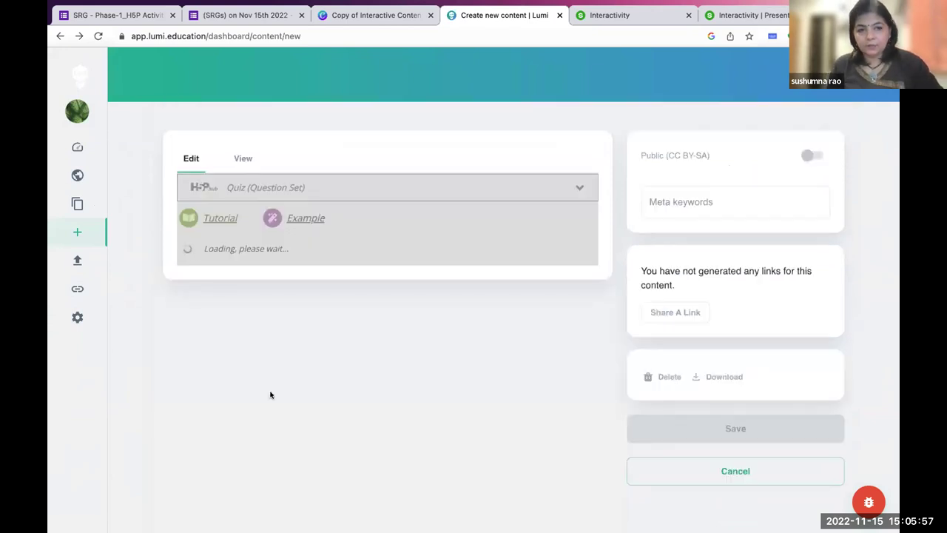
scroll(270, 394, "down", 2)
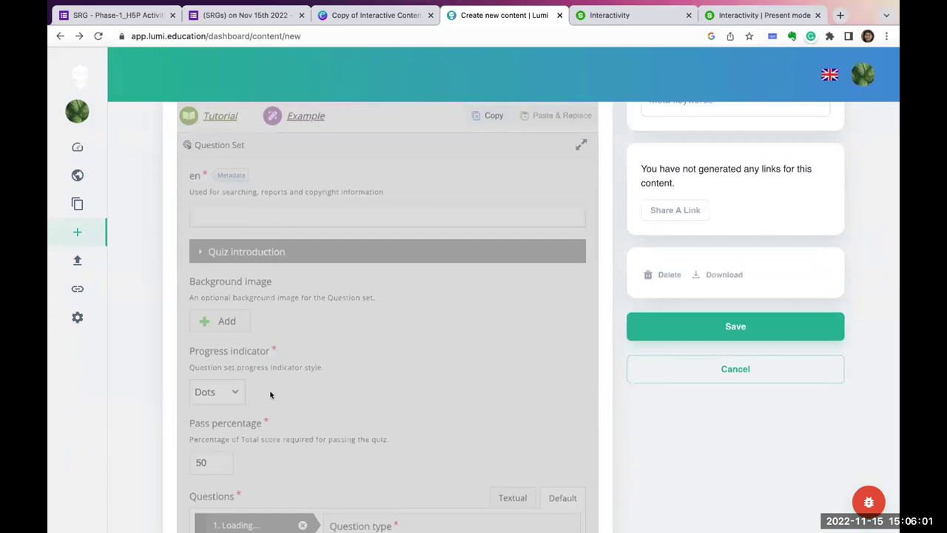
scroll(270, 394, "up", 3)
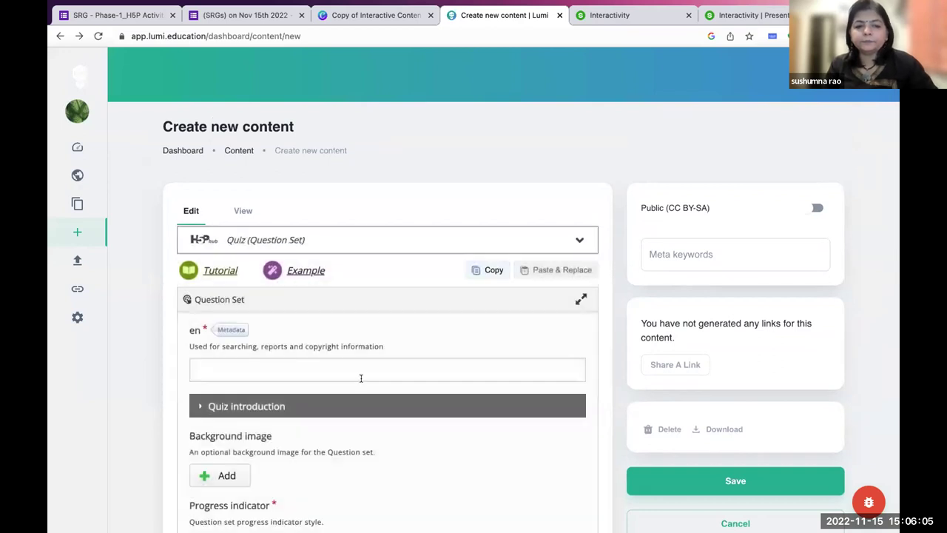
scroll(360, 376, "down", 1)
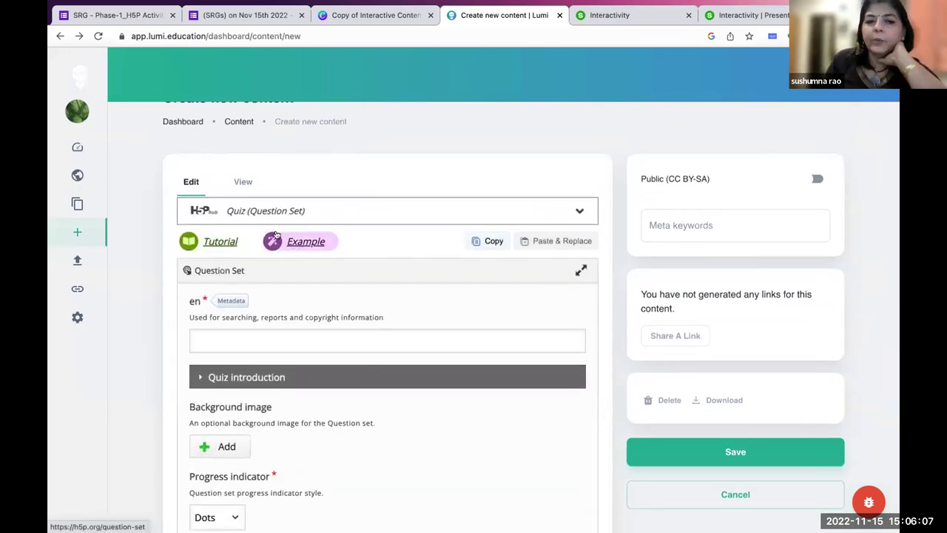
scroll(277, 331, "down", 1)
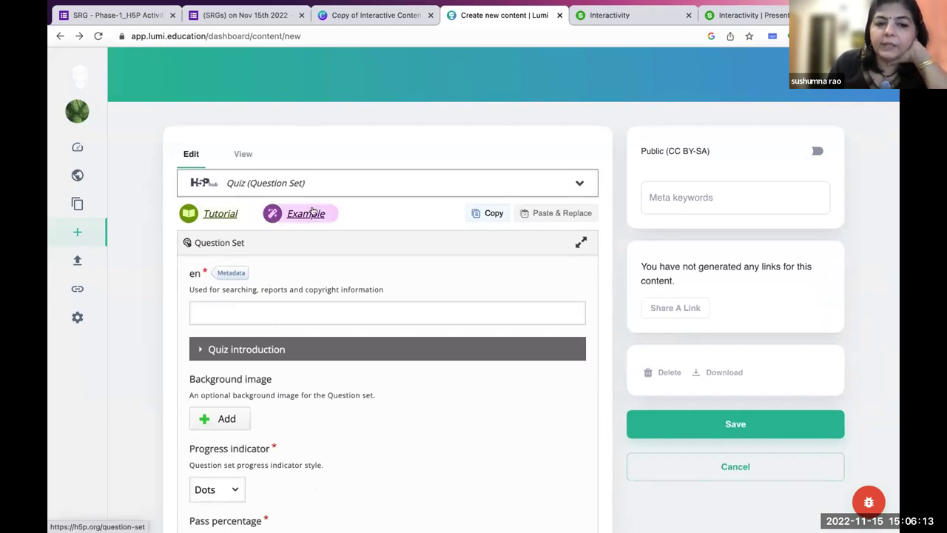
scroll(312, 281, "down", 2)
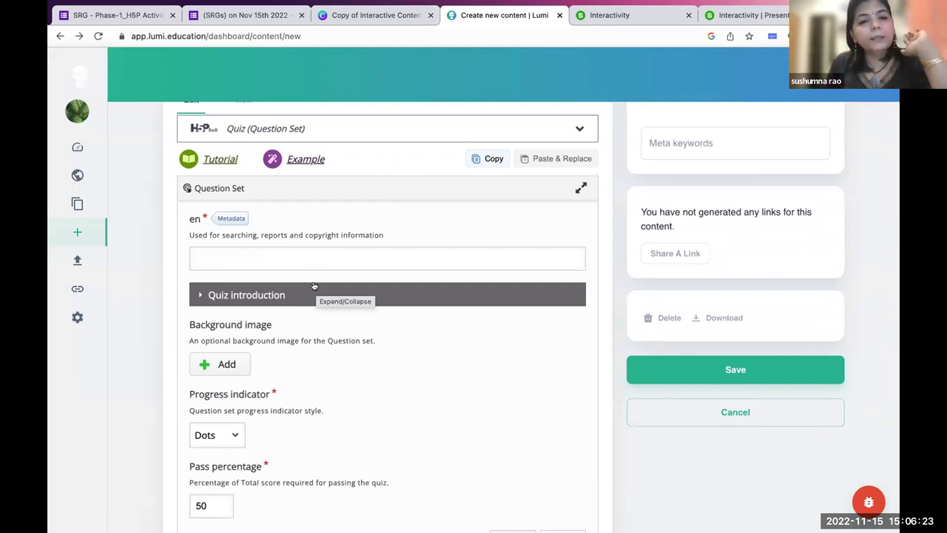
scroll(313, 286, "down", 1)
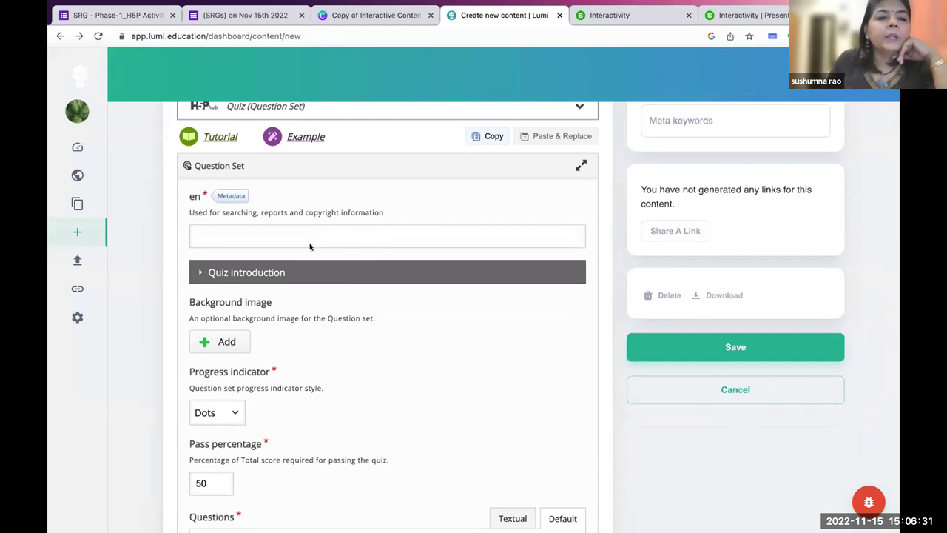
scroll(306, 234, "up", 3)
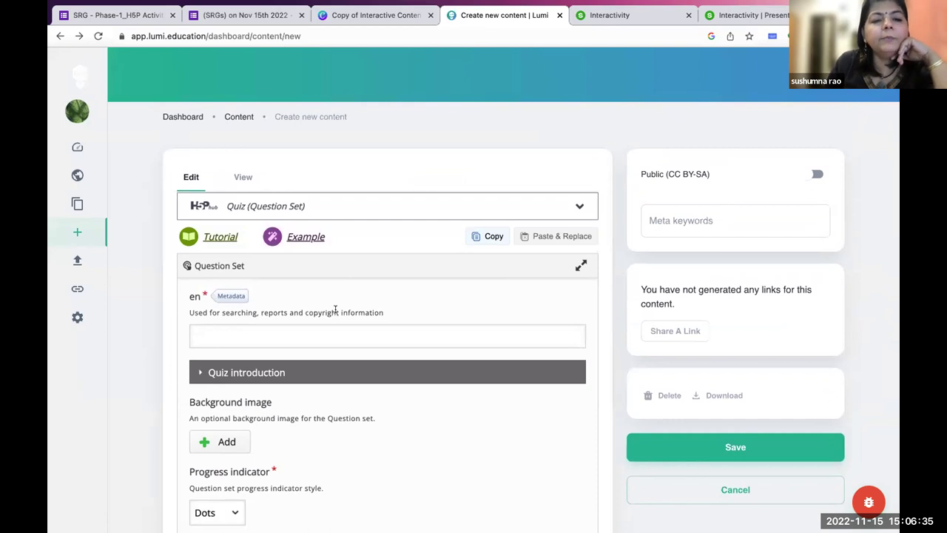
scroll(335, 310, "down", 1)
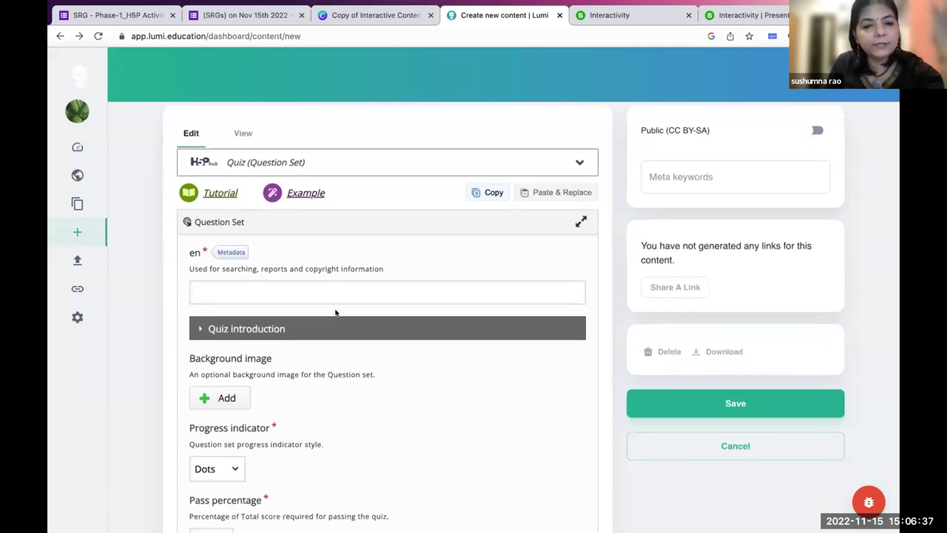
scroll(335, 312, "down", 1)
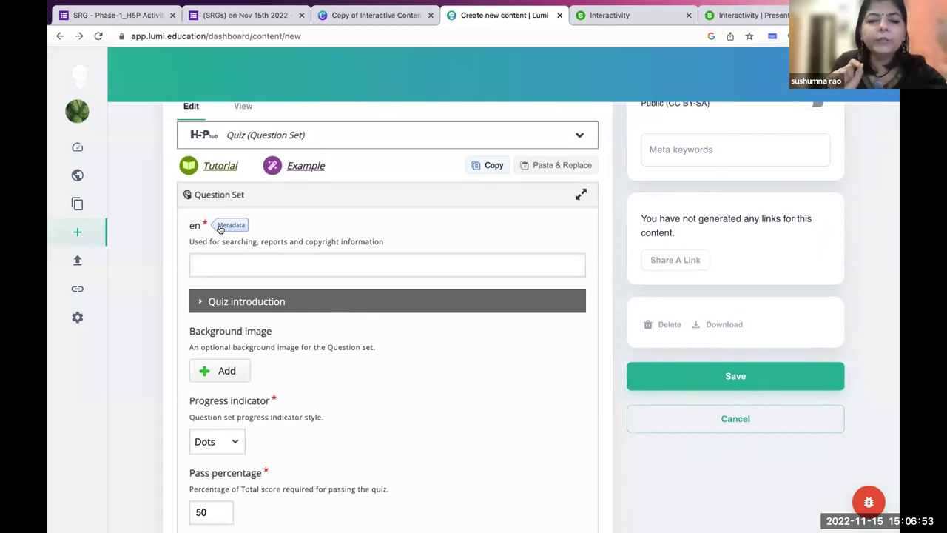
left_click(230, 225)
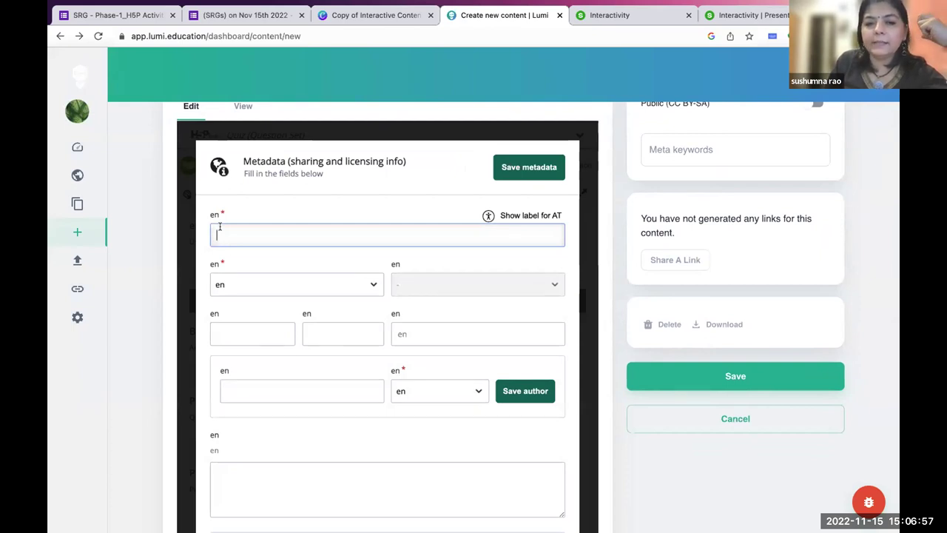
Check the license dropdown, keeping the default license.
left_click(342, 286)
left_click(342, 286)
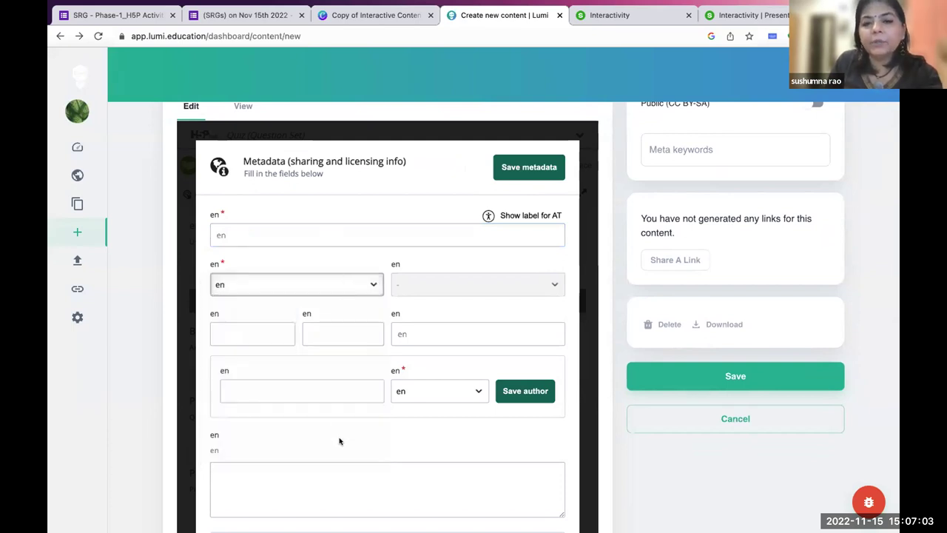
mouse_move(101, 71)
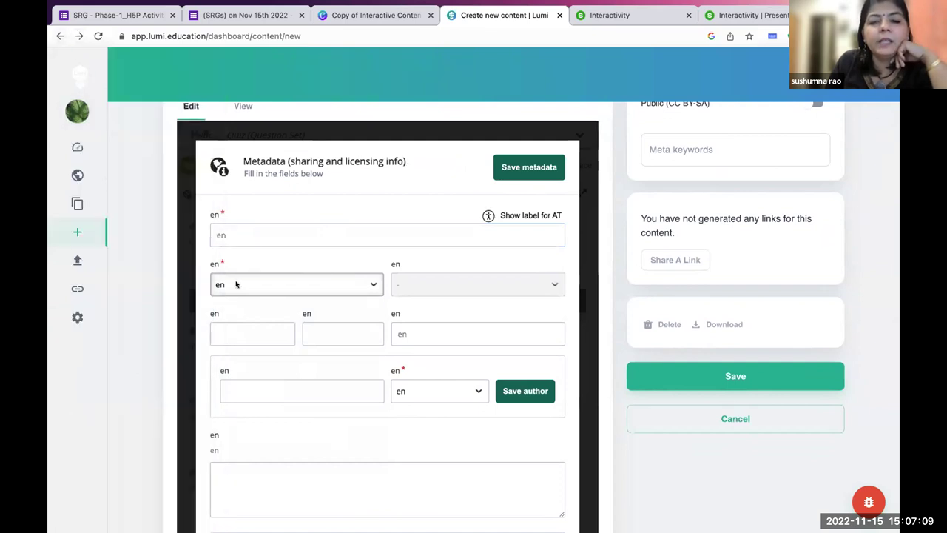
left_click(281, 286)
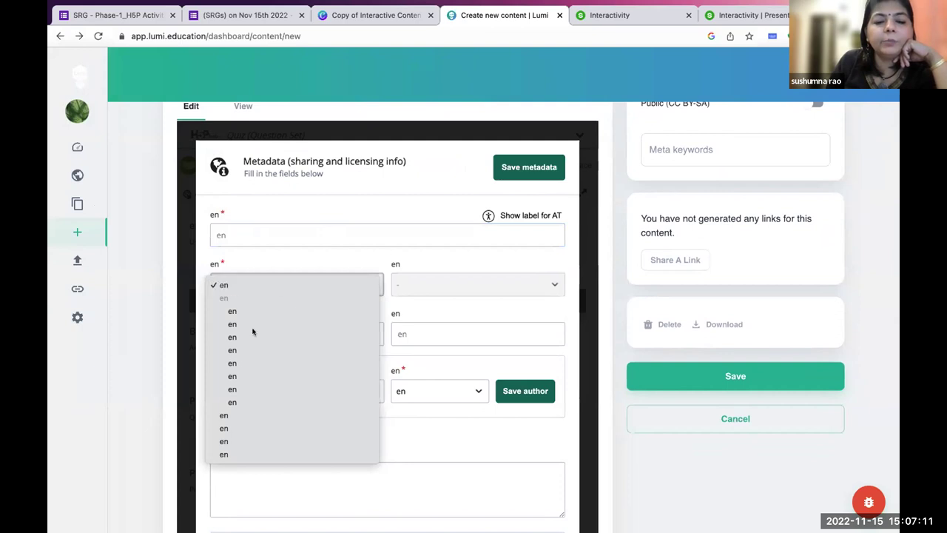
left_click(282, 264)
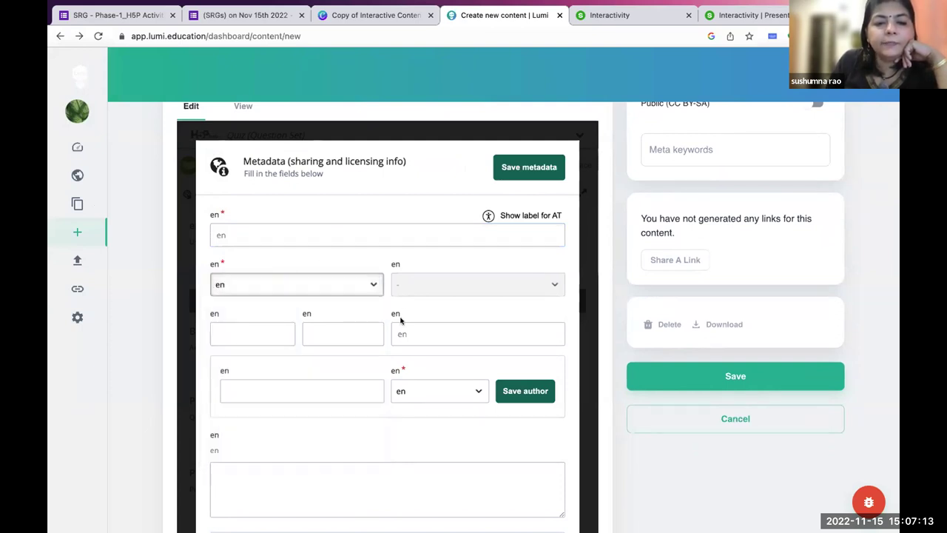
Add the author's name as an author and save the metadata.
left_click(248, 393)
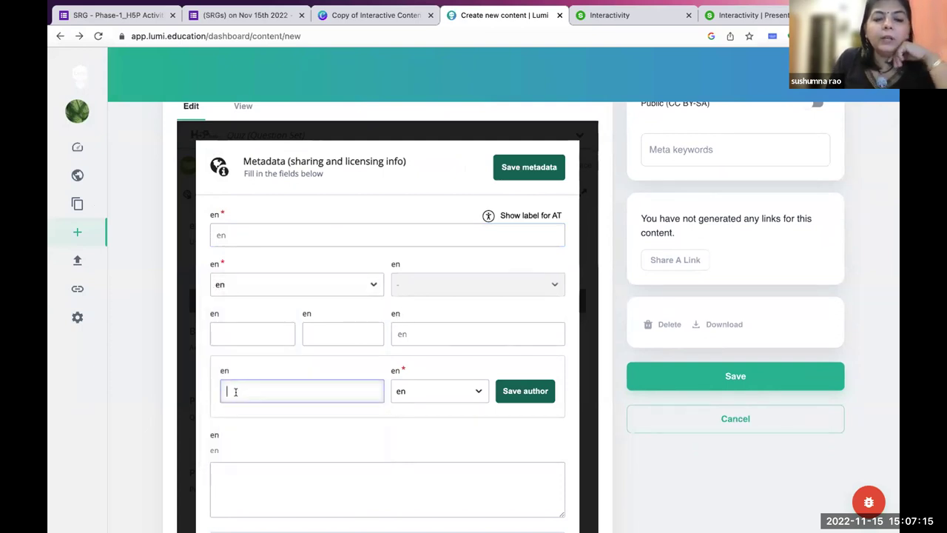
type("sushumna")
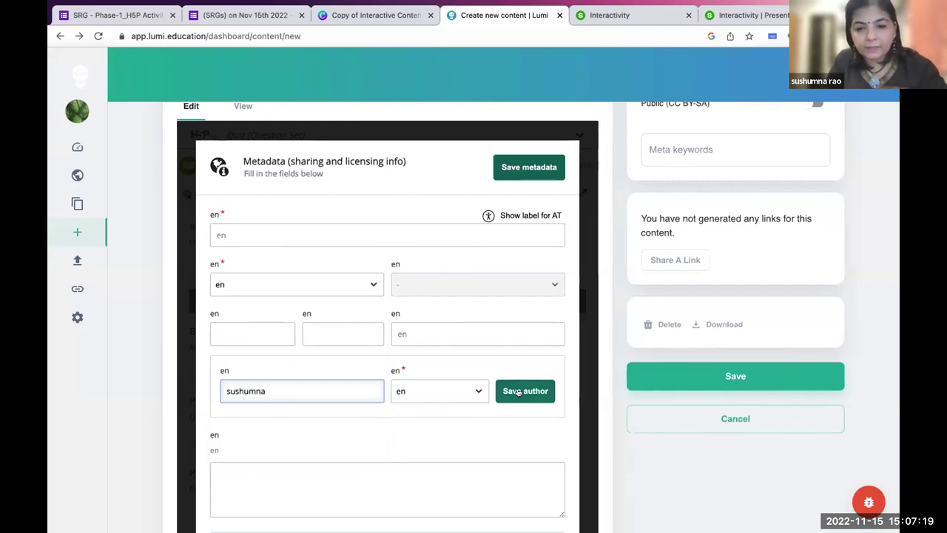
left_click(524, 391)
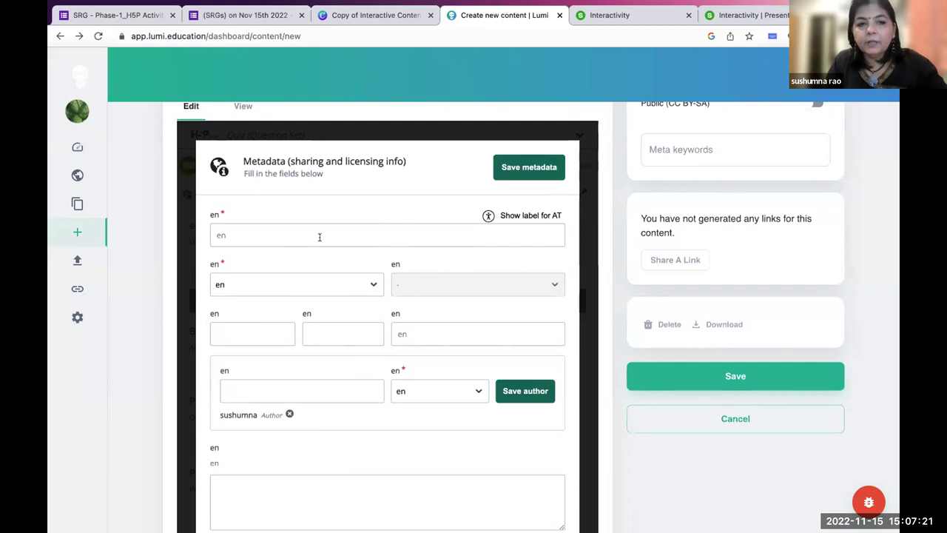
left_click(523, 170)
left_click(210, 256)
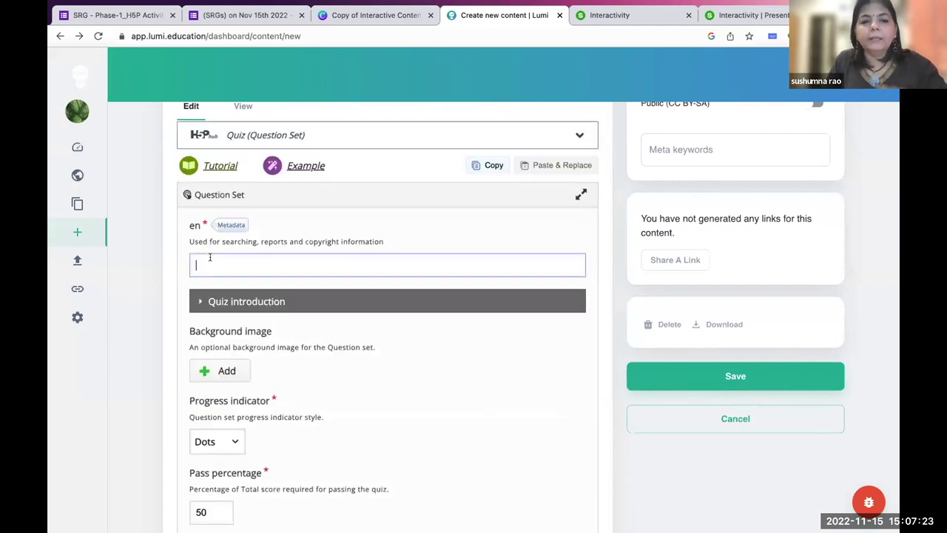
Enter 'Sample Quiz' as the quiz title.
scroll(210, 257, "down", 2)
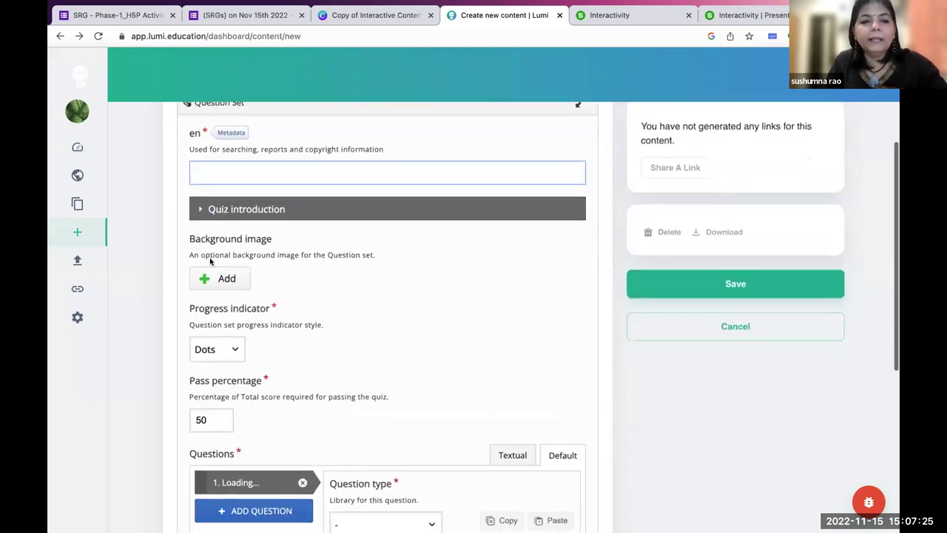
scroll(216, 200, "up", 4)
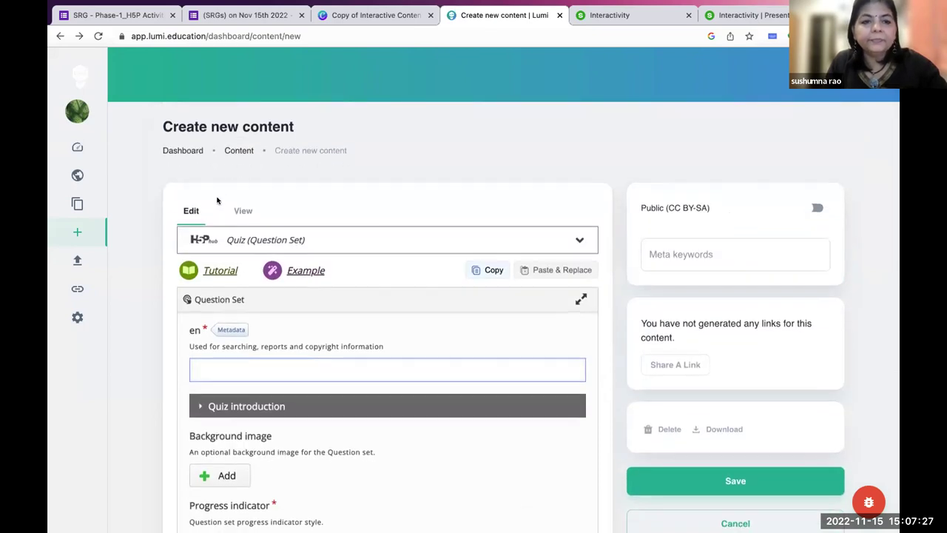
scroll(217, 201, "down", 3)
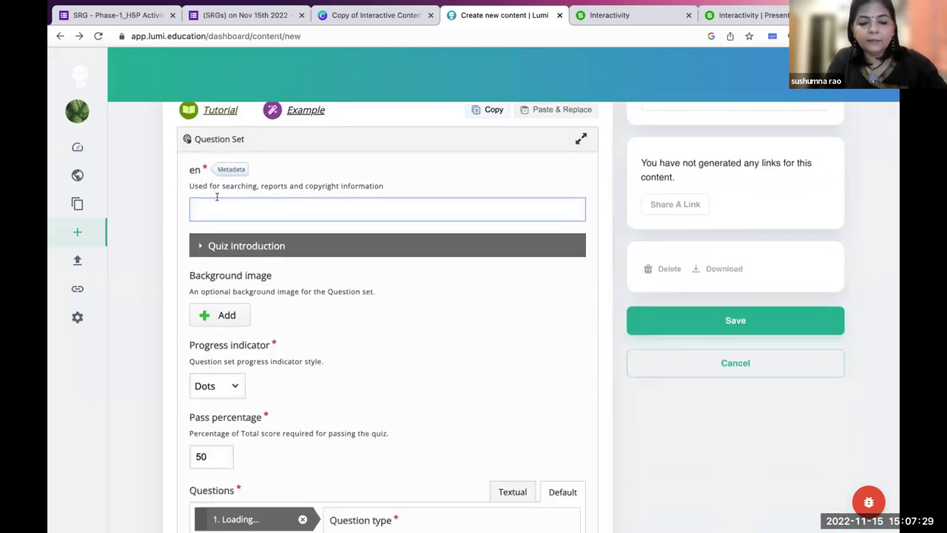
type("Sa")
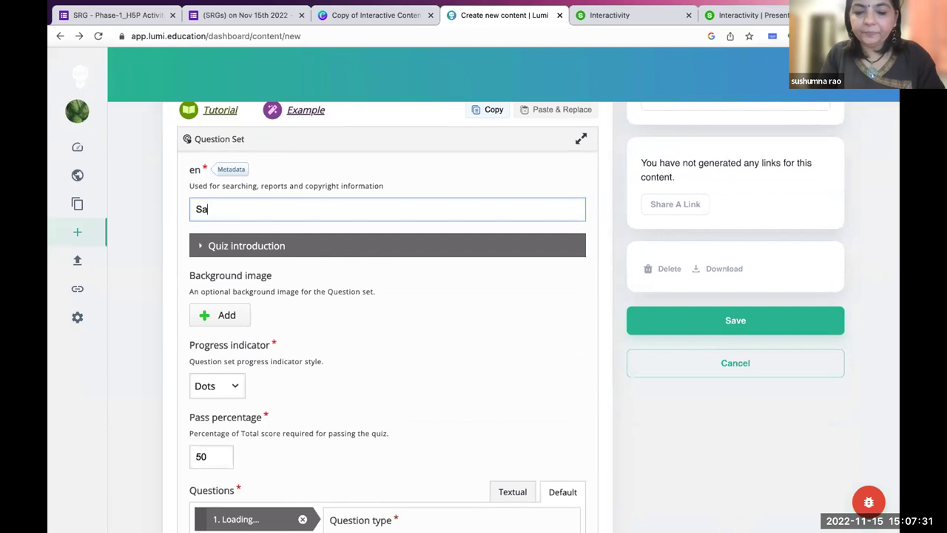
type("mple Quiz")
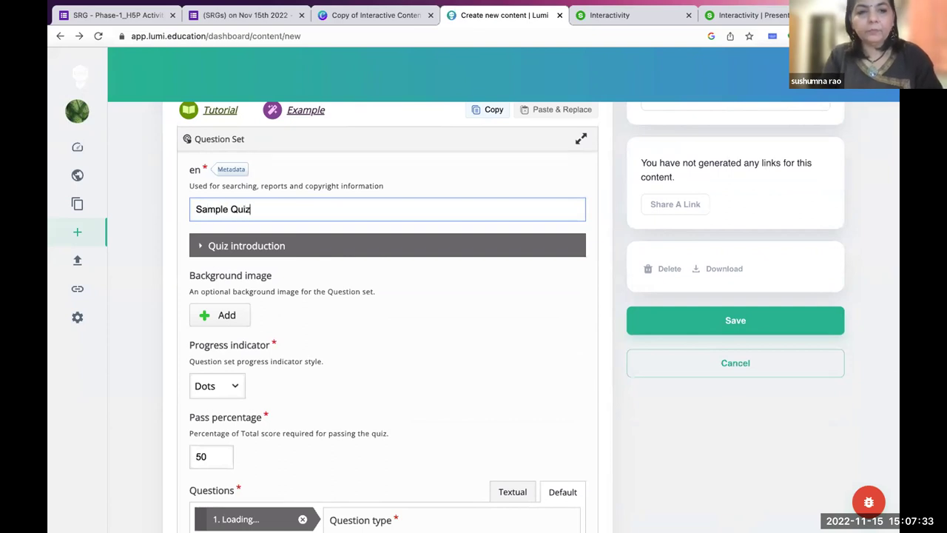
Type 'There' in the Quiz introduction text, then collapse that section.
scroll(327, 375, "down", 1)
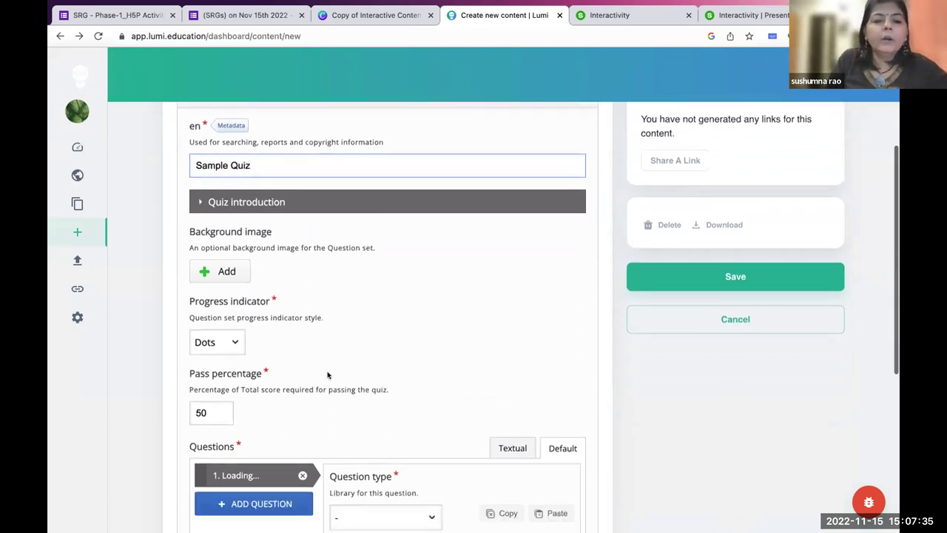
left_click(200, 201)
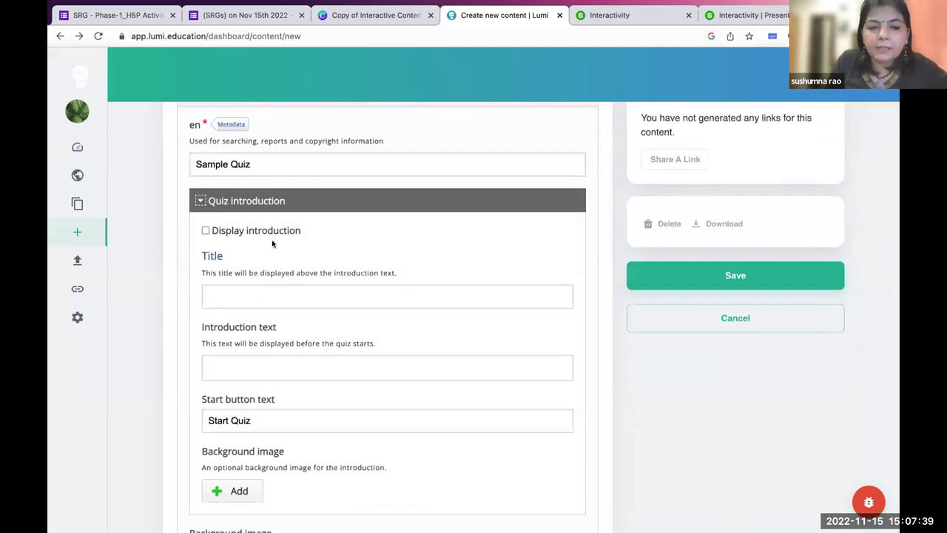
left_click(221, 360)
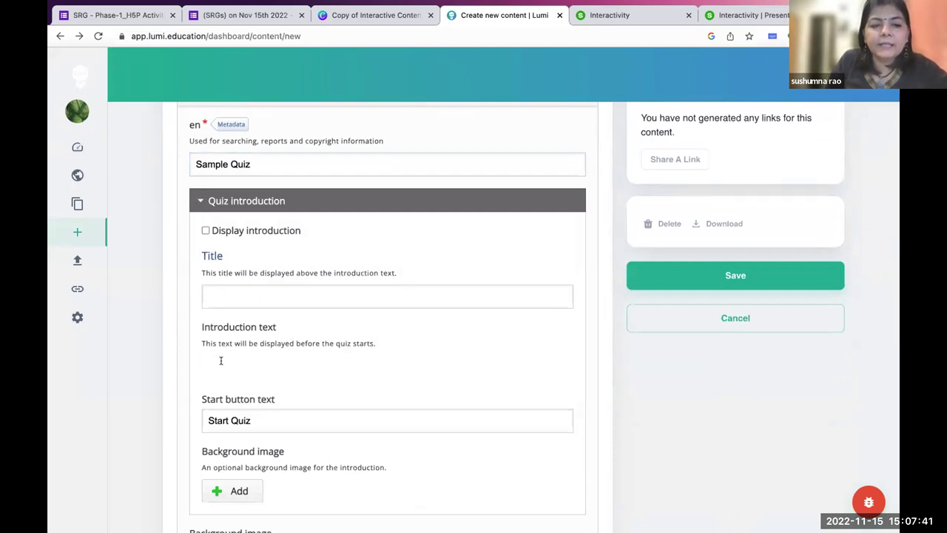
scroll(221, 361, "down", 1)
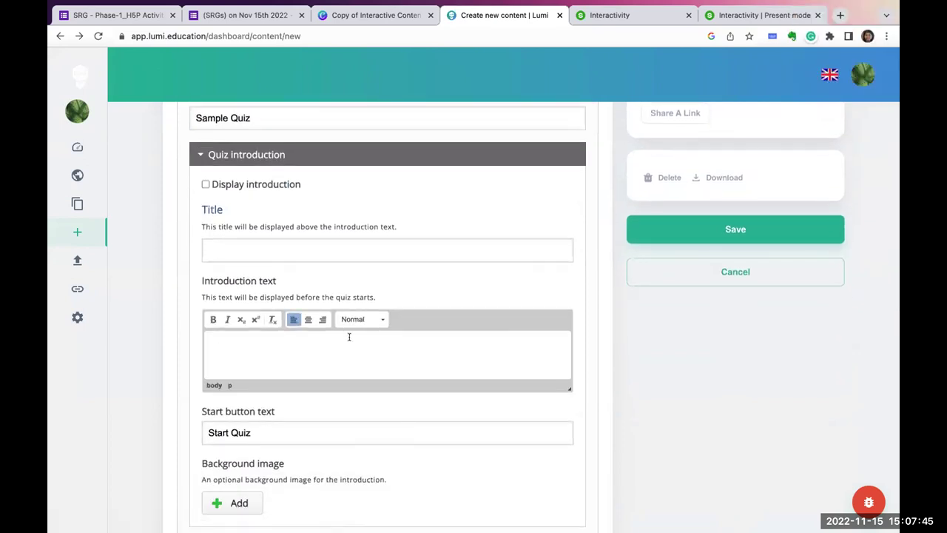
type("There are")
scroll(338, 269, "up", 1)
left_click(200, 194)
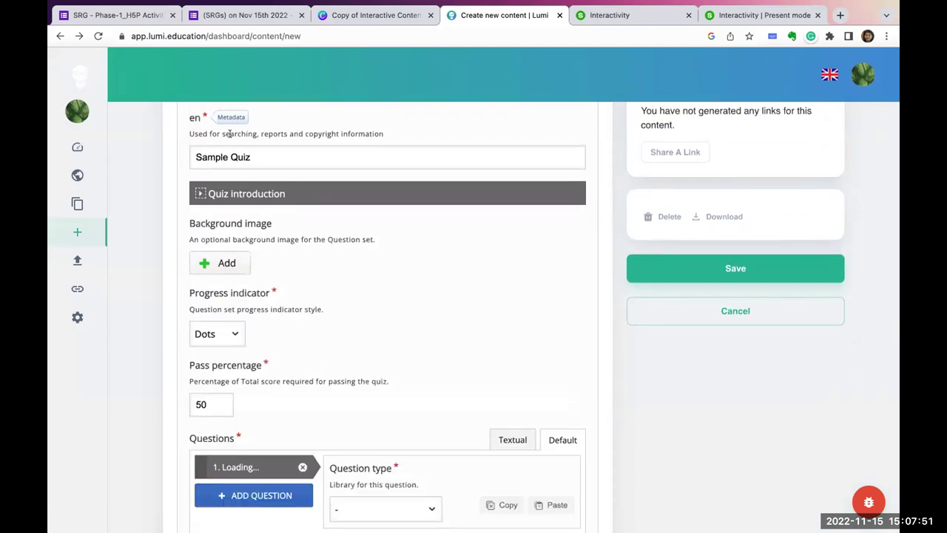
left_click(230, 117)
scroll(473, 169, "up", 2)
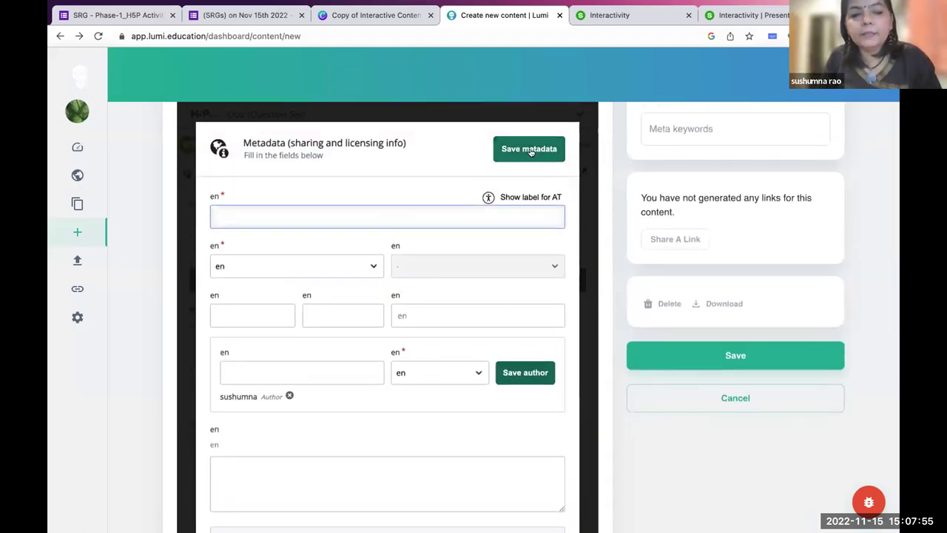
left_click(529, 149)
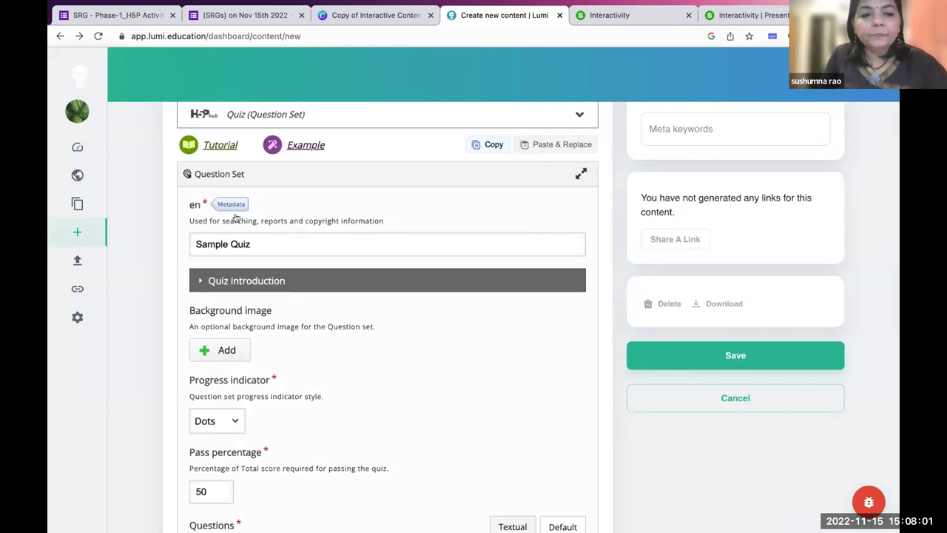
scroll(300, 326, "down", 1)
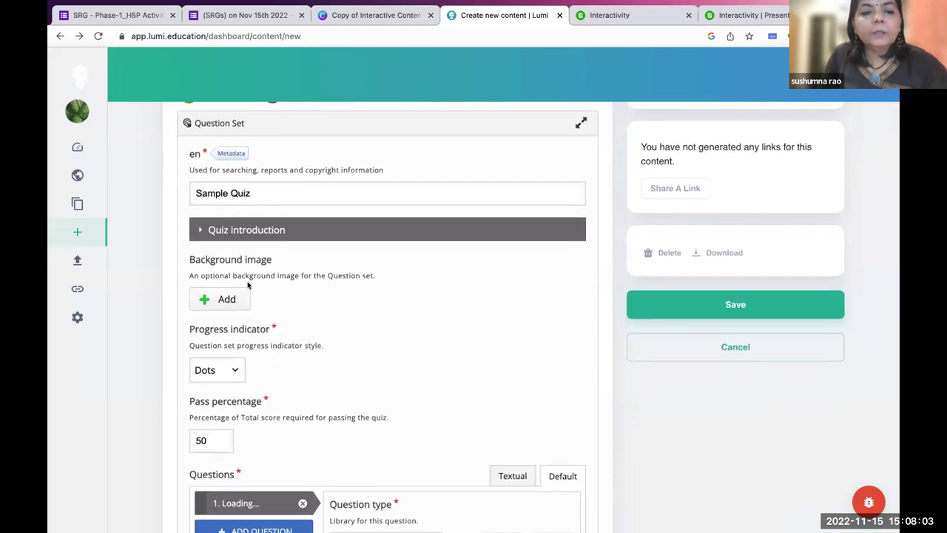
scroll(248, 284, "down", 1)
scroll(248, 286, "up", 2)
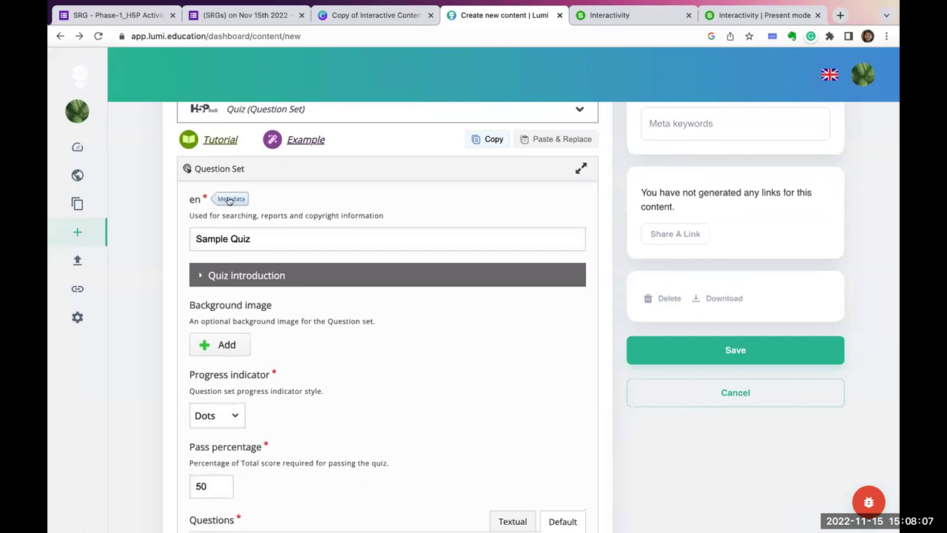
Choose Quiz (Question Set) from the content types and open its Metadata dialog.
left_click(76, 231)
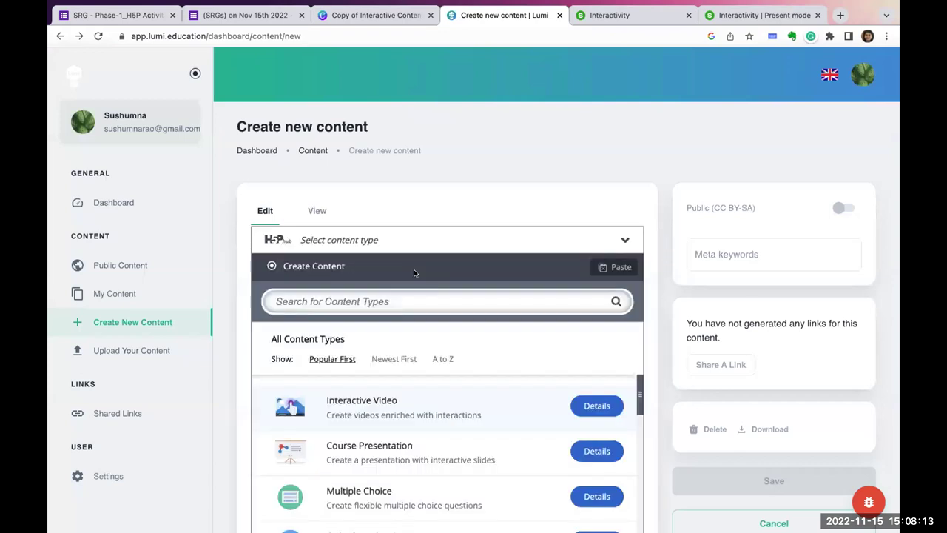
scroll(415, 406, "down", 3)
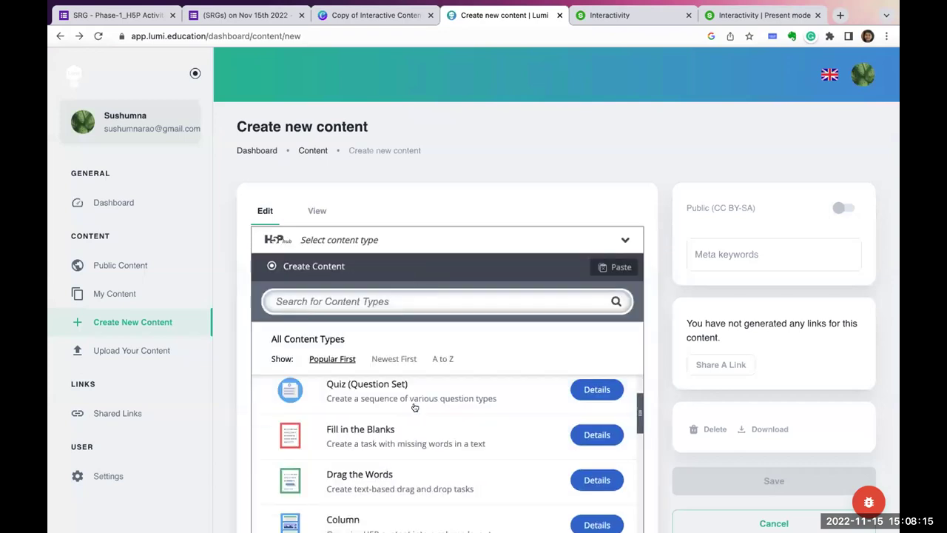
left_click(415, 407)
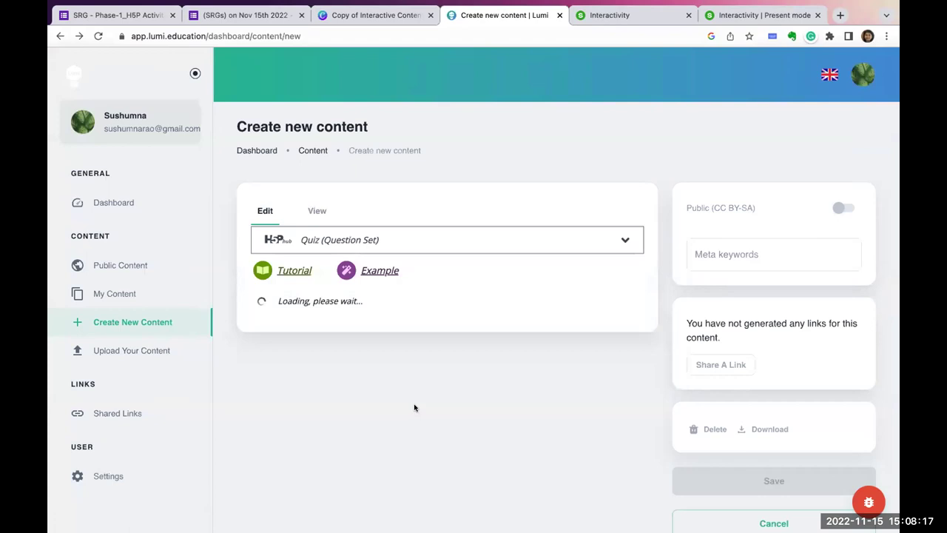
scroll(355, 355, "down", 1)
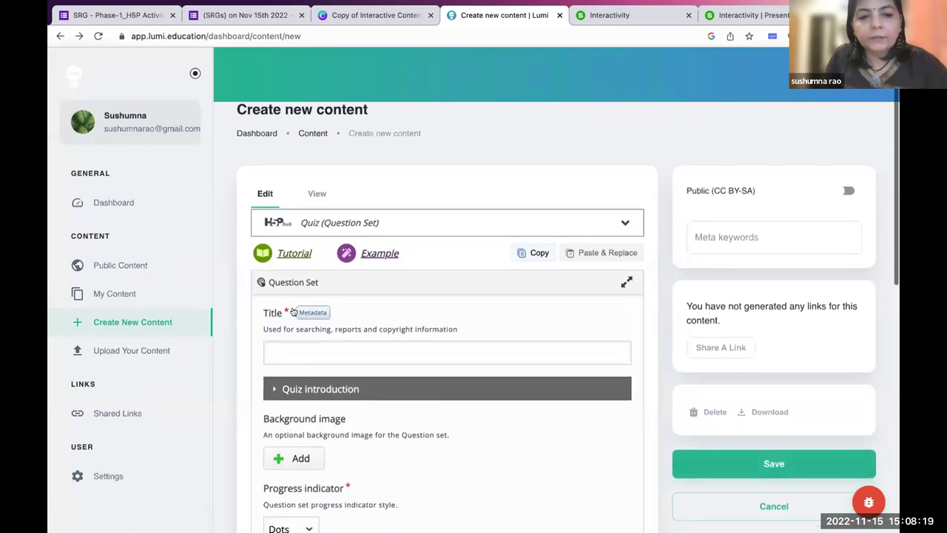
left_click(299, 310)
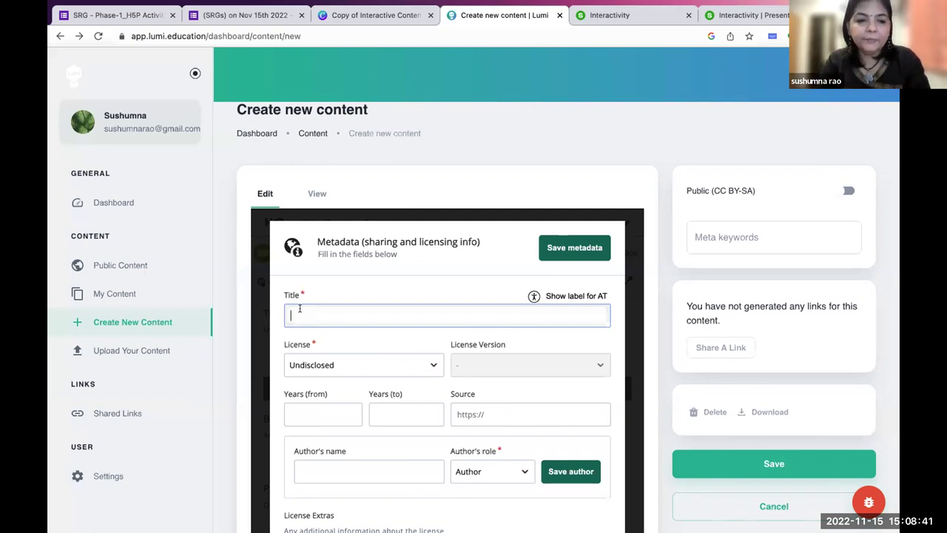
Title the metadata 'Open Source Tools', leaving the licence options unchanged.
type("Open Source ")
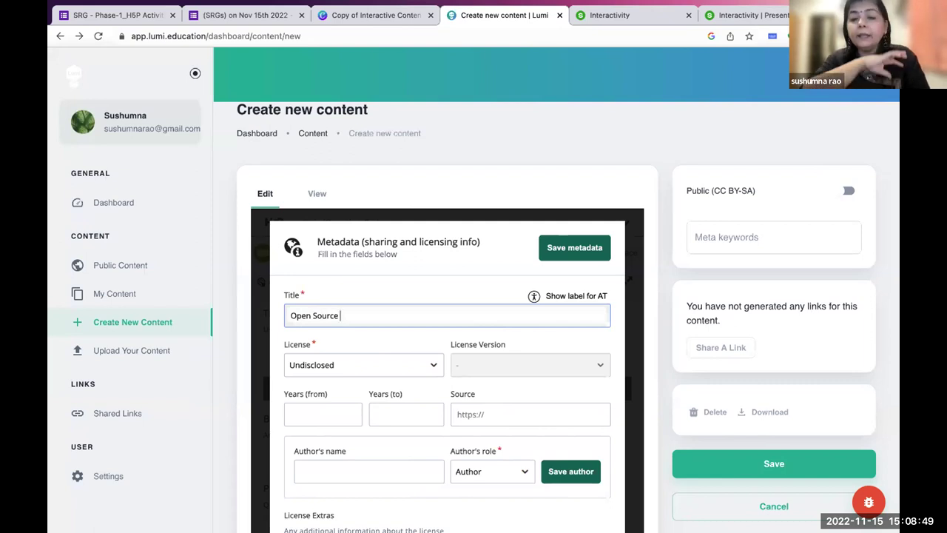
type("Tools")
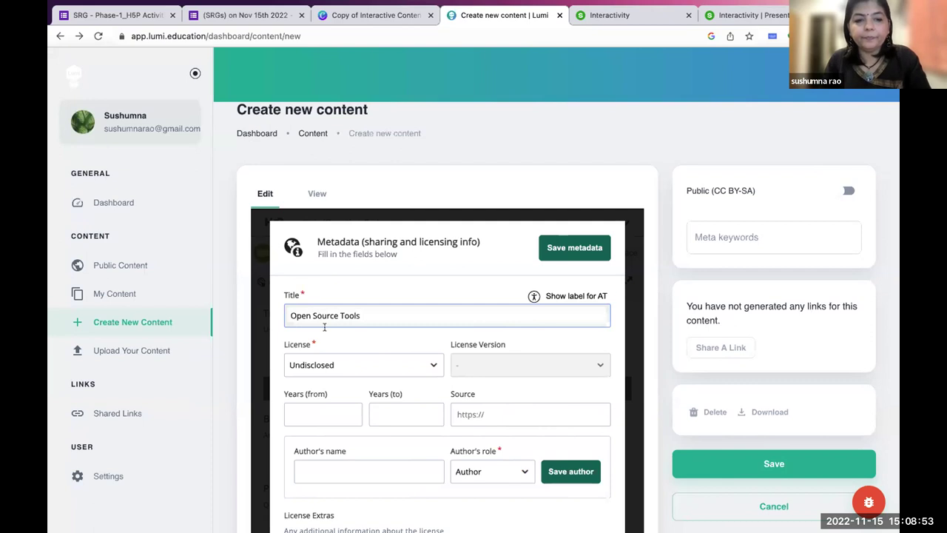
left_click(318, 365)
left_click(334, 347)
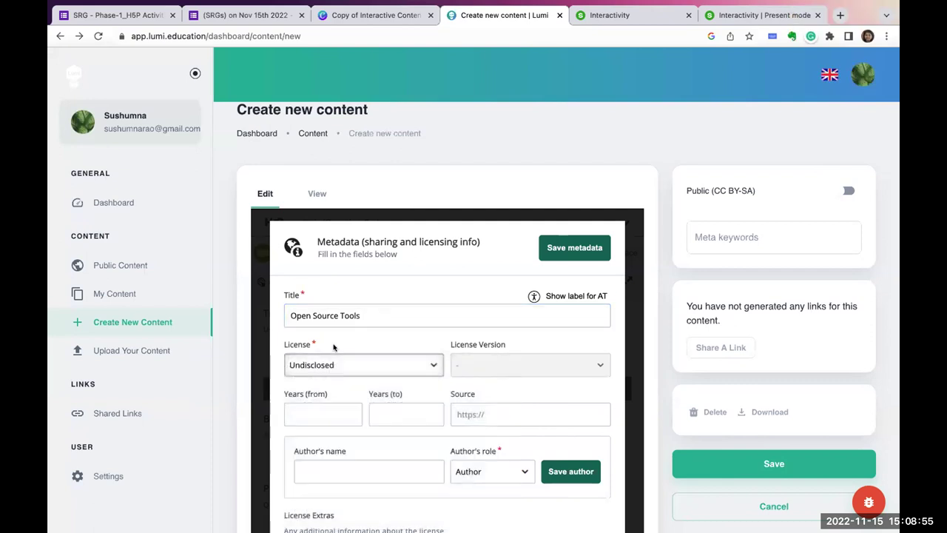
scroll(334, 347, "down", 2)
Add the creator's name to the author list, keeping the licence Undisclosed.
left_click(332, 405)
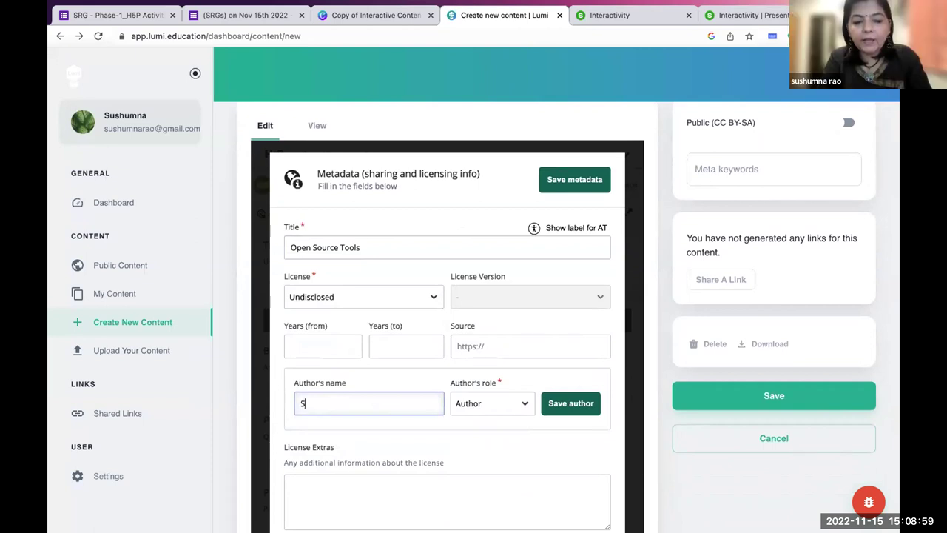
left_click(571, 404)
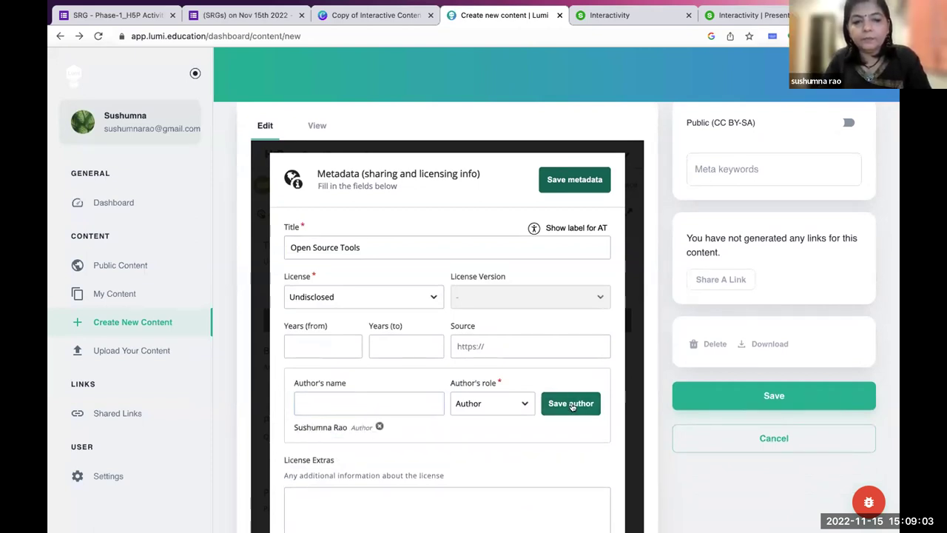
left_click(401, 296)
left_click(402, 297)
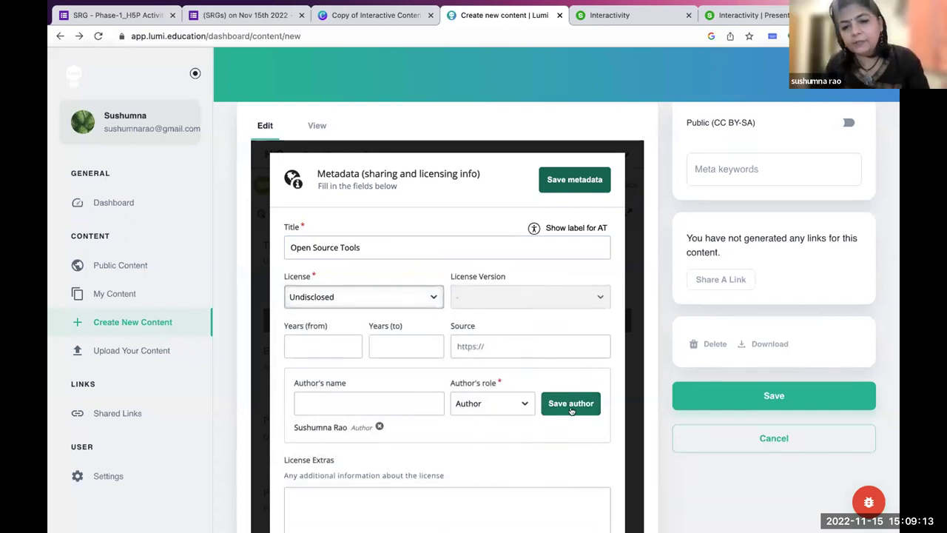
left_click(345, 404)
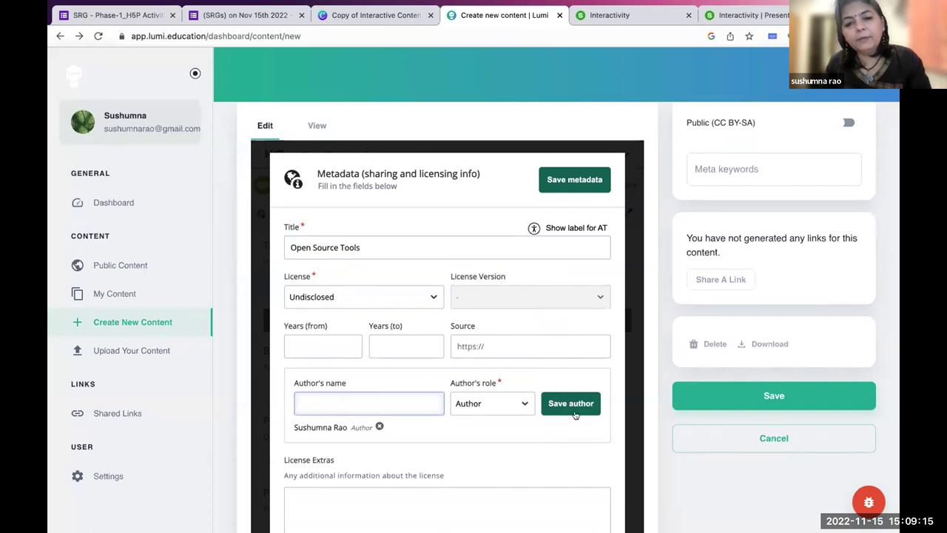
left_click(382, 301)
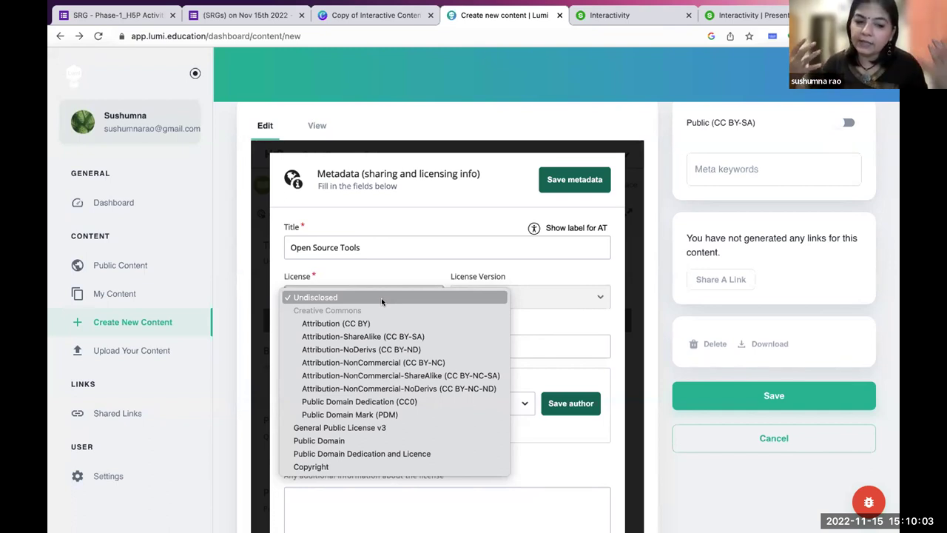
Choose Attribution-ShareAlike (CC BY-SA) 4.0 International as the licence and save the metadata.
left_click(375, 338)
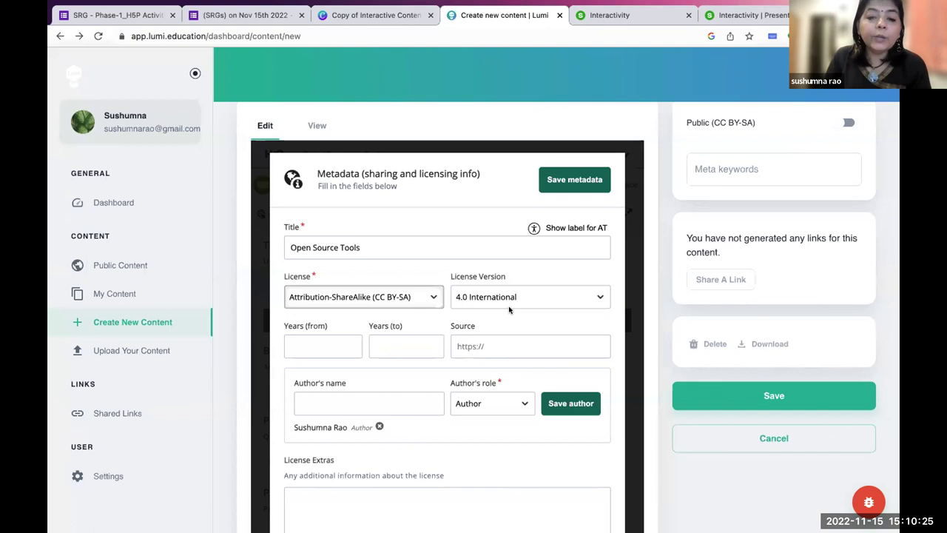
left_click(495, 346)
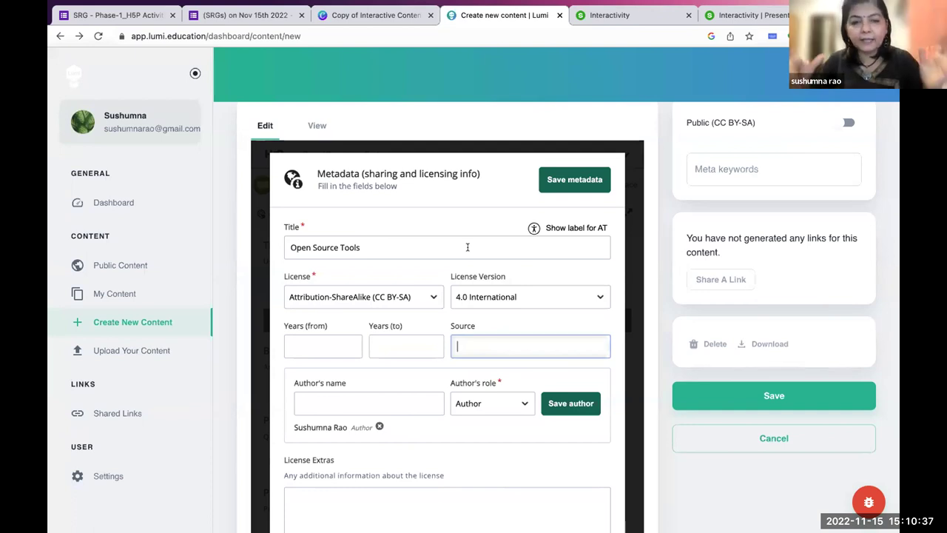
left_click(565, 182)
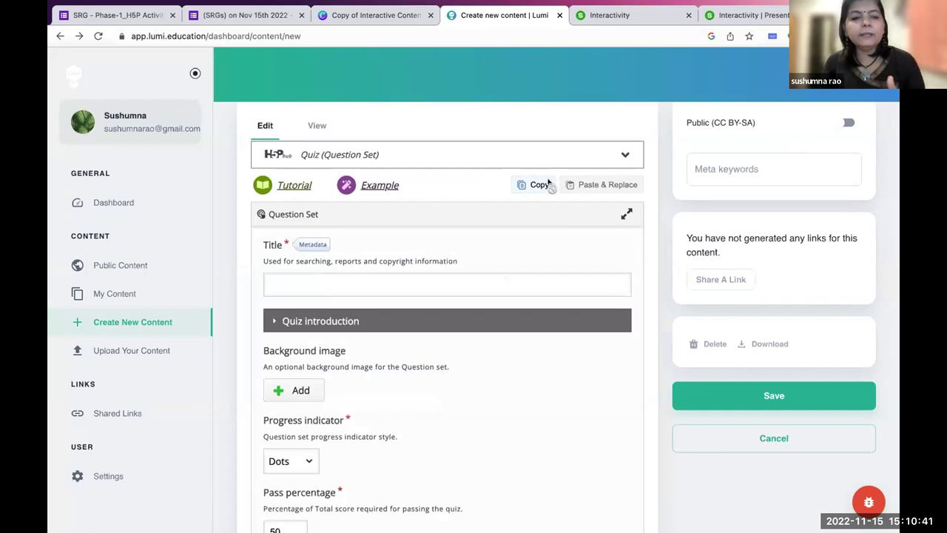
Scroll through the pass percentage, questions and randomize settings, ending in the quiz Title field.
scroll(439, 357, "down", 1)
scroll(439, 357, "down", 4)
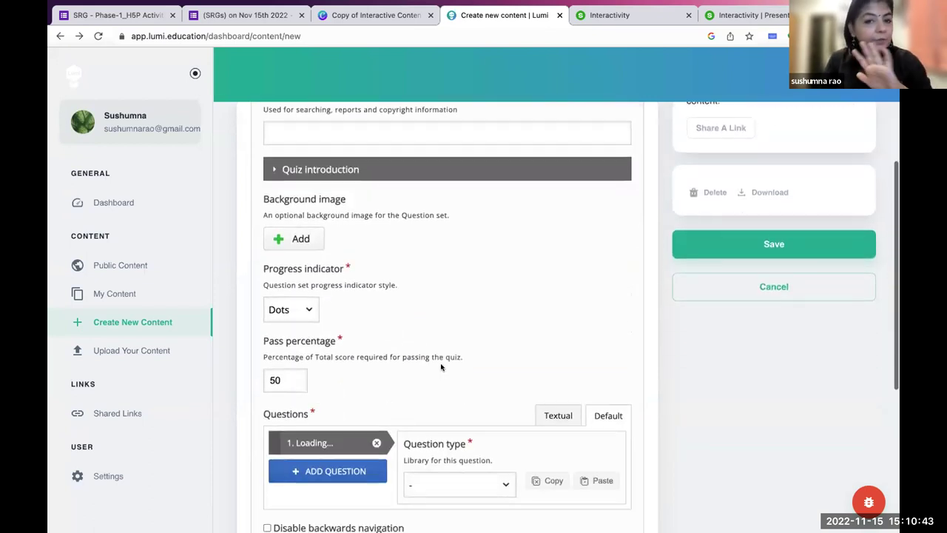
scroll(441, 366, "down", 2)
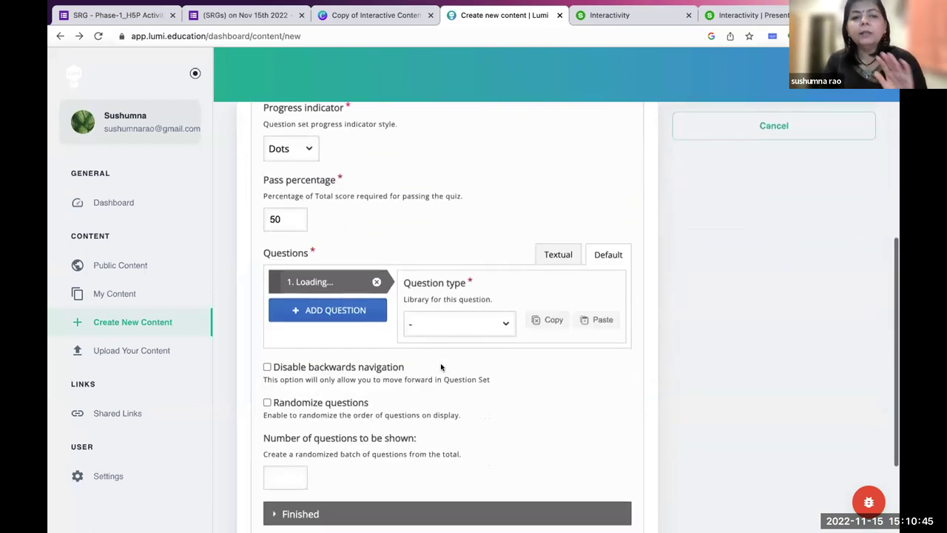
scroll(441, 367, "down", 1)
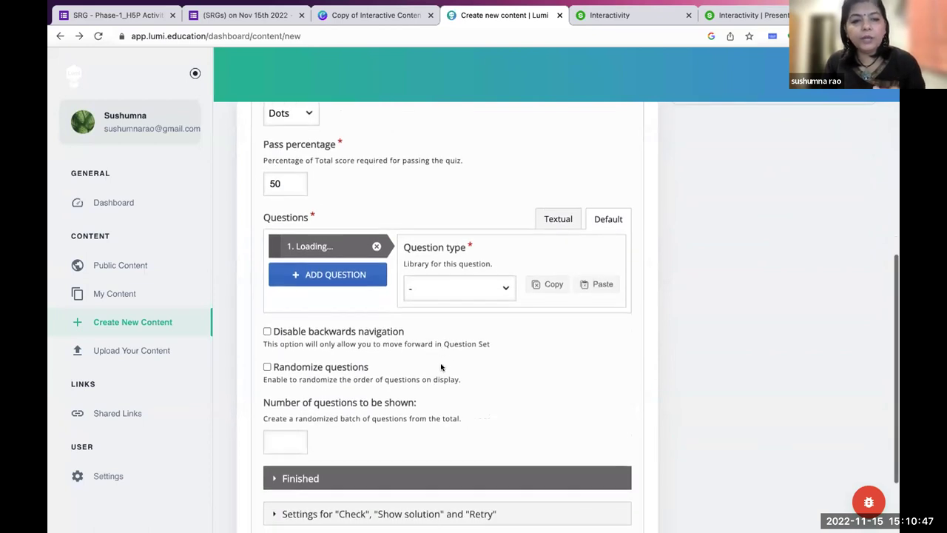
scroll(441, 367, "up", 3)
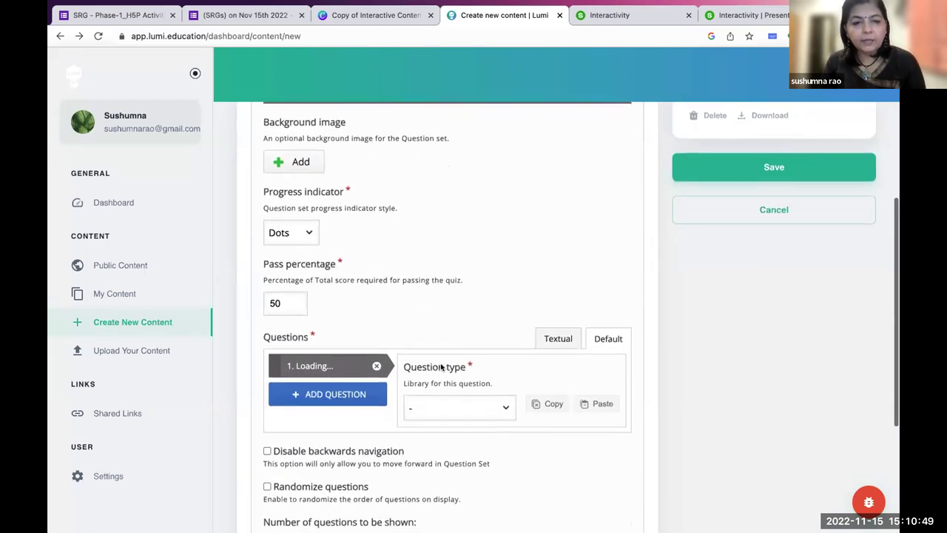
scroll(441, 367, "down", 2)
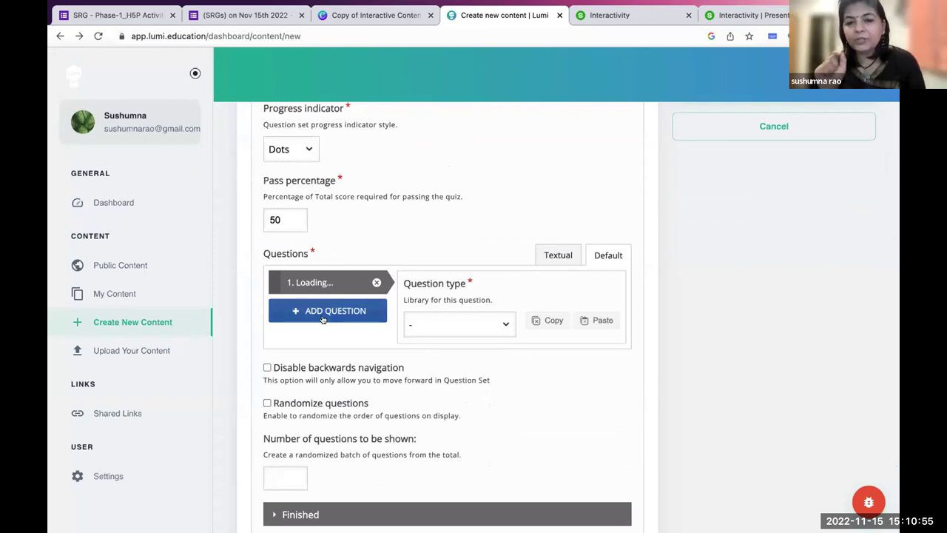
scroll(323, 318, "up", 6)
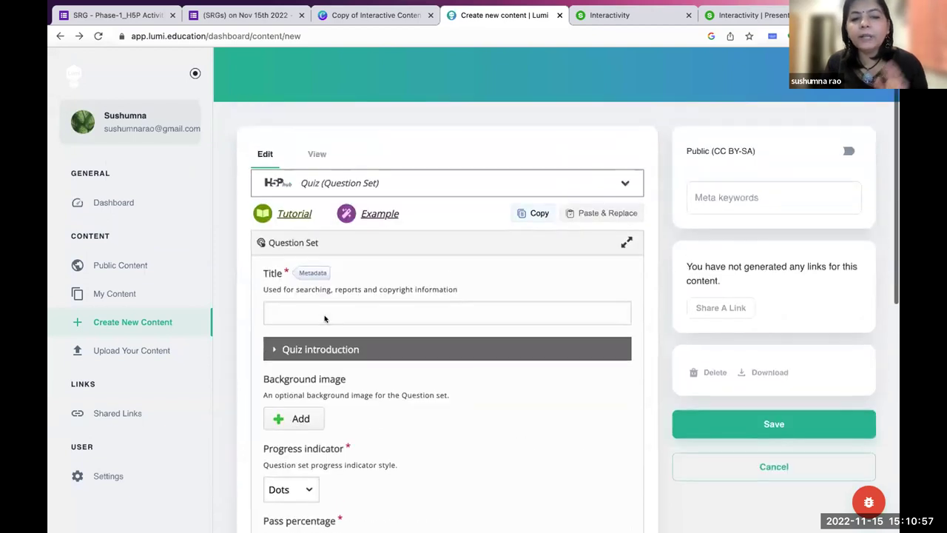
left_click(292, 345)
Enter 'Open Source Tools' as the quiz title.
type("O")
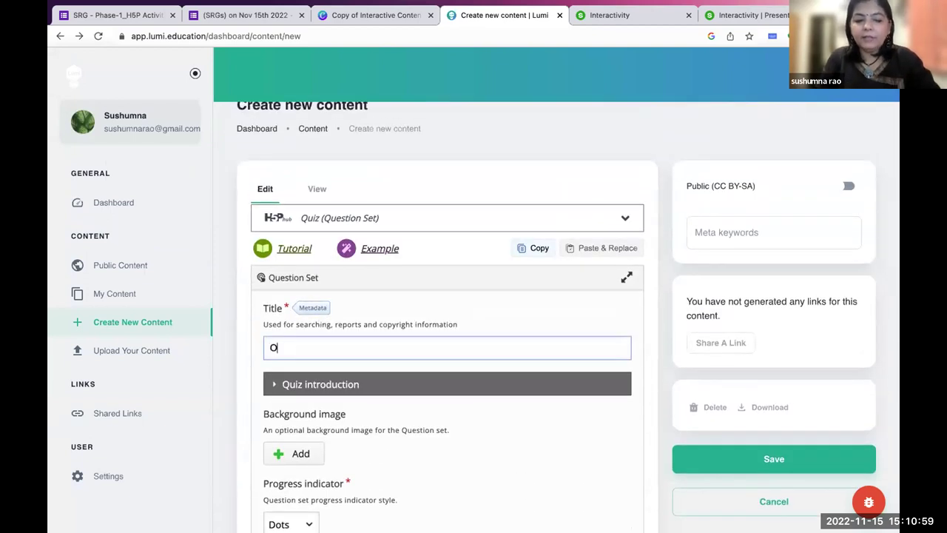
type("pen Source Tools")
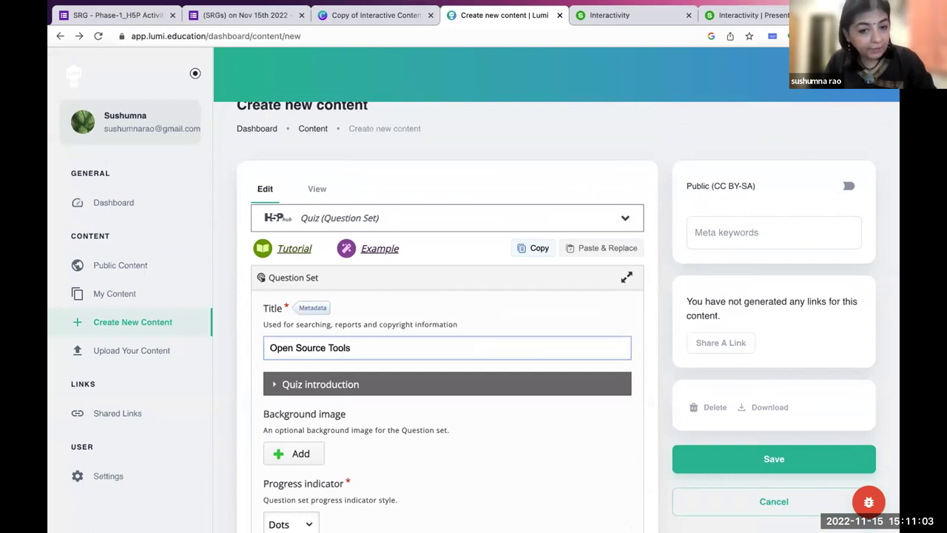
scroll(391, 453, "down", 1)
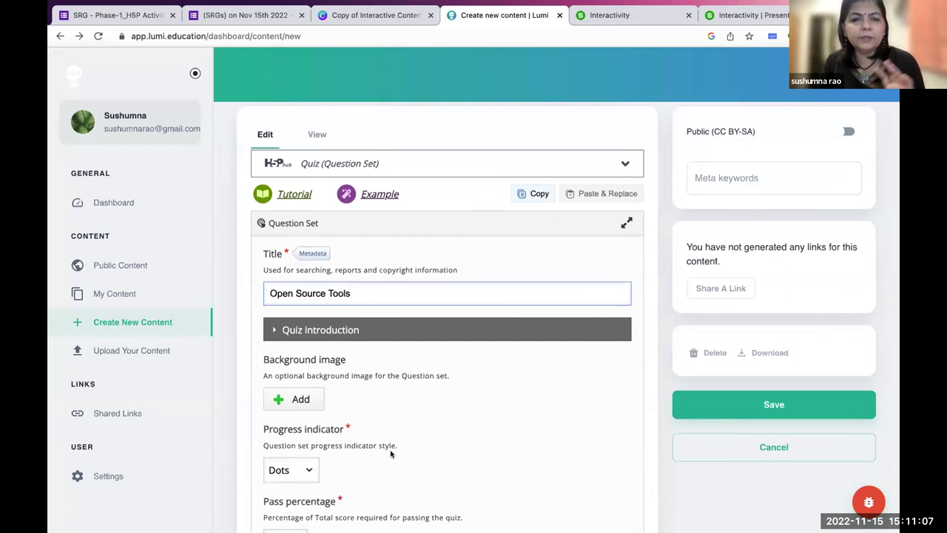
scroll(391, 453, "down", 2)
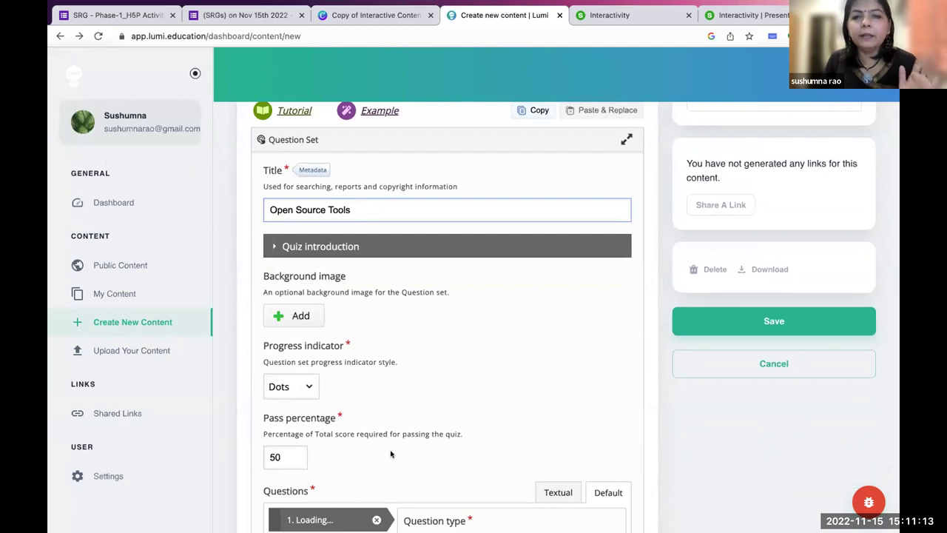
Open the question type list for the first question, pass percentage left at 50.
scroll(390, 454, "down", 5)
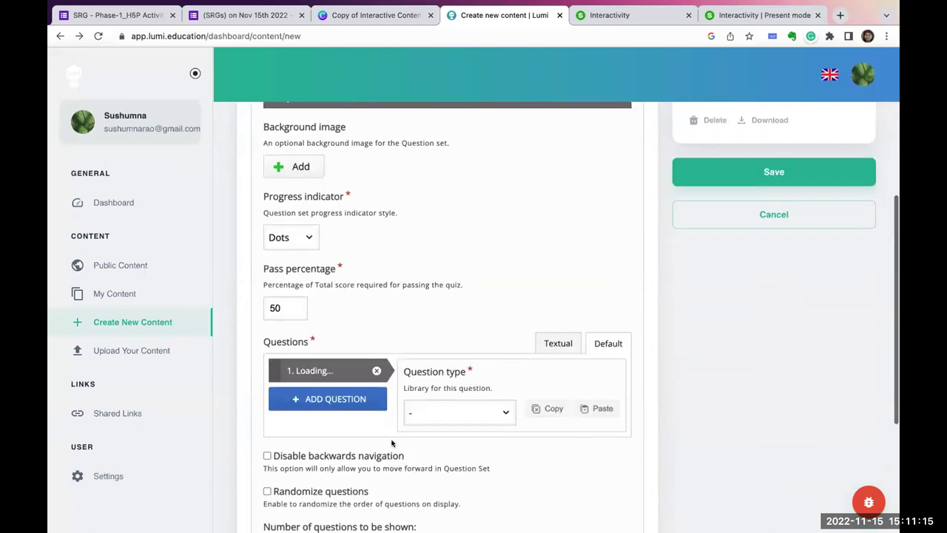
scroll(392, 442, "down", 2)
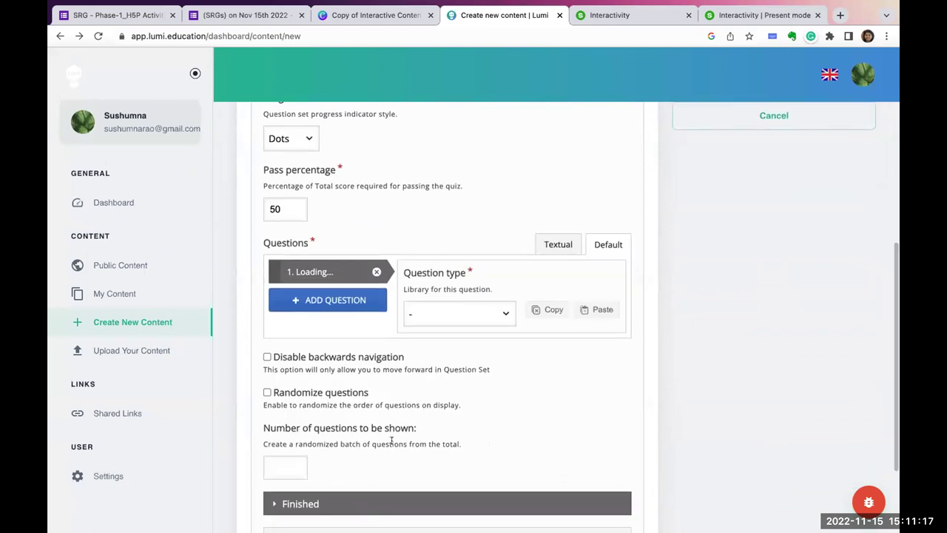
scroll(391, 437, "up", 10)
scroll(391, 441, "down", 4)
scroll(391, 442, "up", 5)
scroll(391, 442, "down", 4)
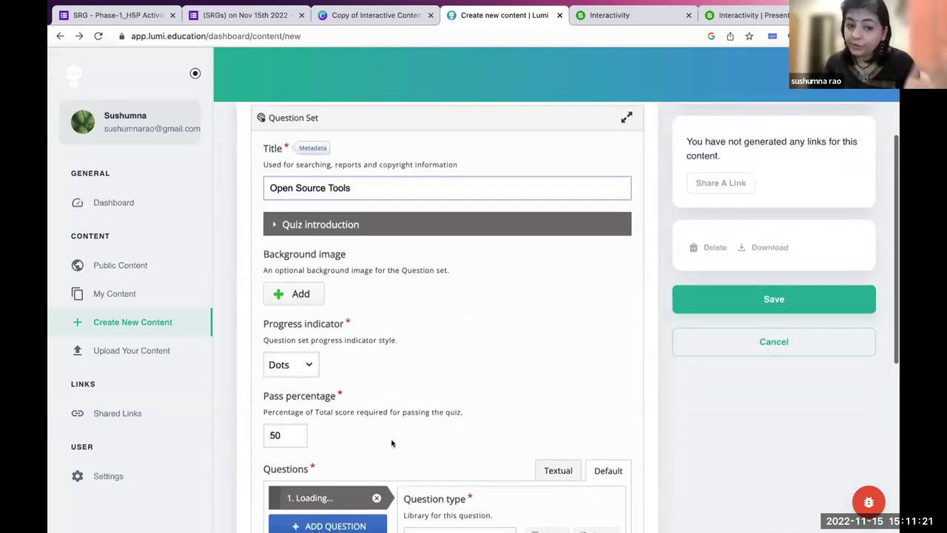
scroll(392, 442, "down", 5)
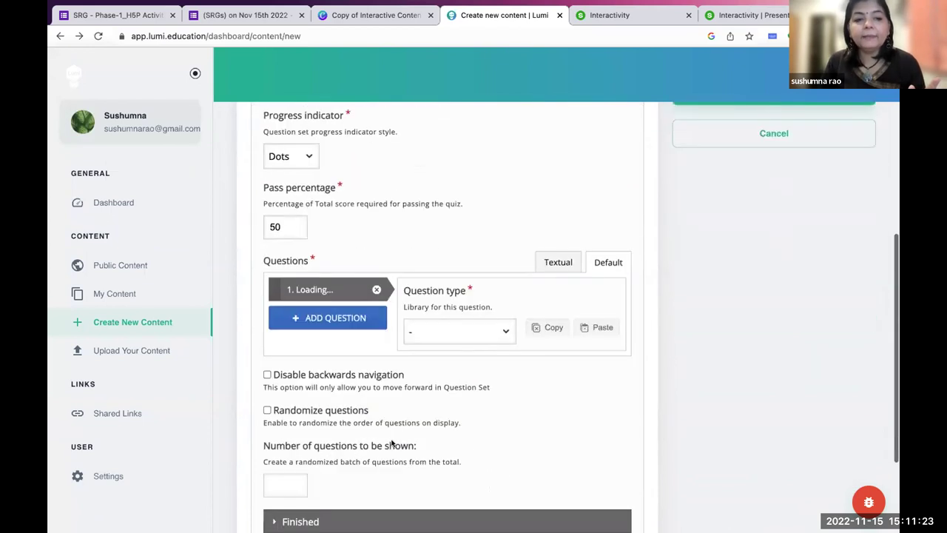
scroll(338, 251, "up", 4)
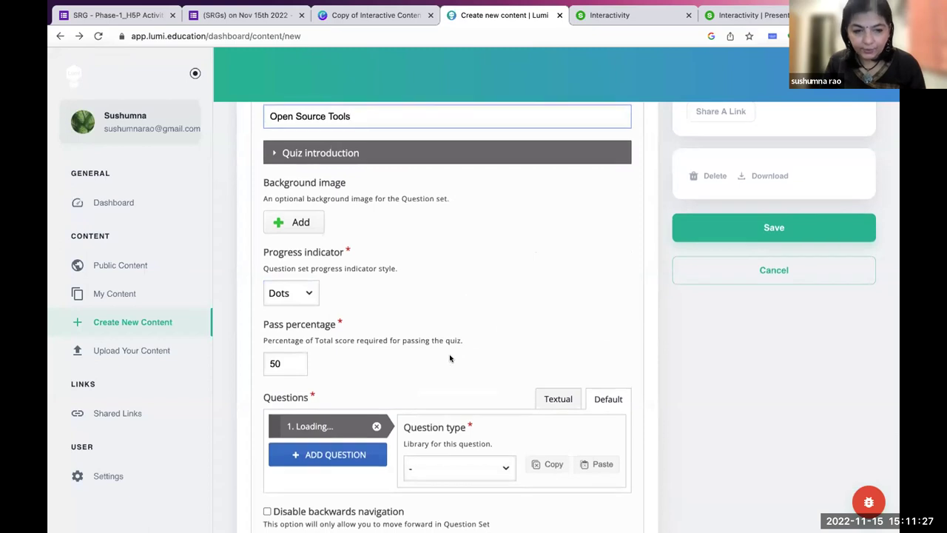
scroll(454, 360, "down", 5)
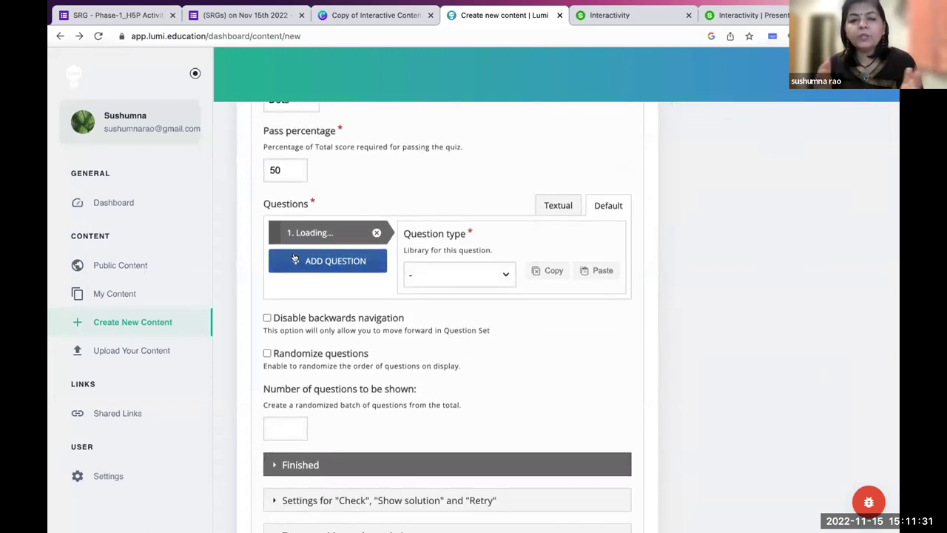
left_click(496, 275)
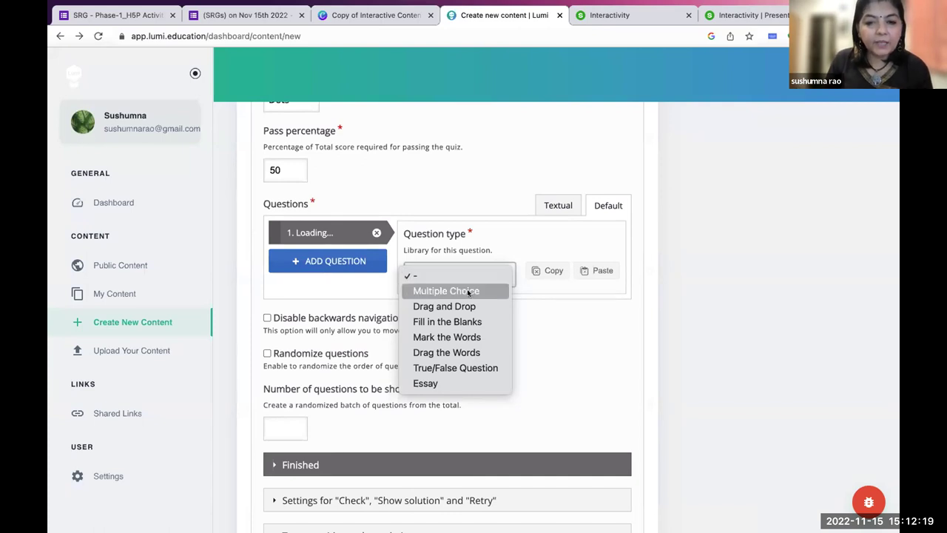
Make question 1 a Multiple Choice item and delete 'Untitled' so its title reads 'Multiple Choice'.
left_click(468, 291)
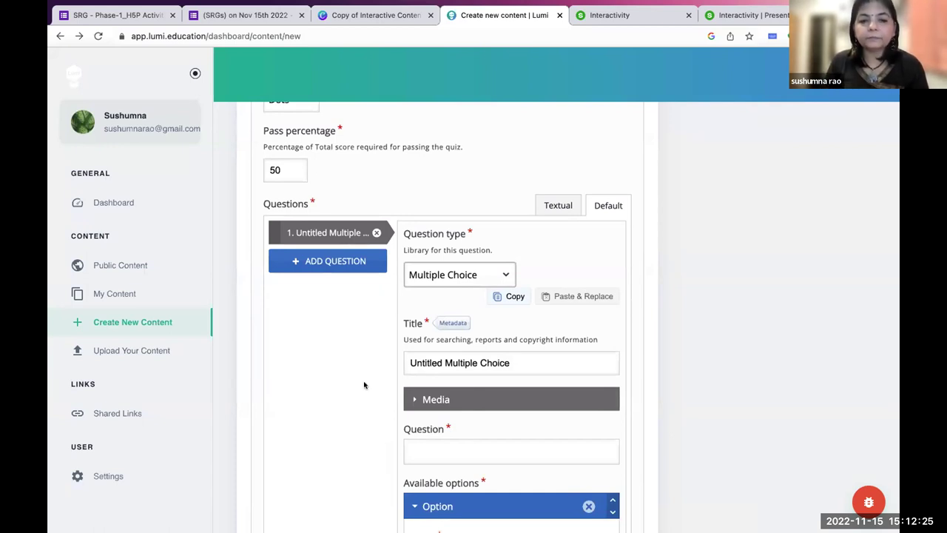
scroll(363, 385, "down", 2)
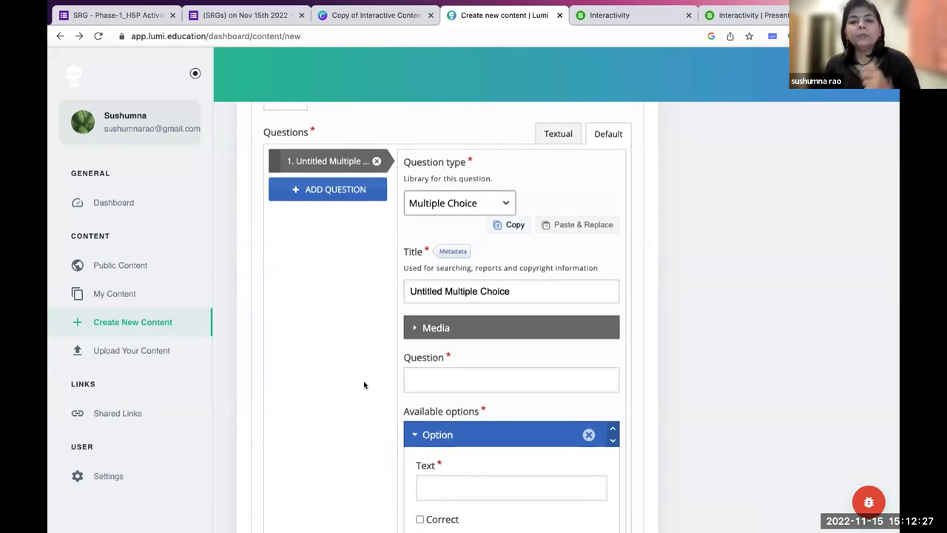
left_click_drag(442, 290, 390, 291)
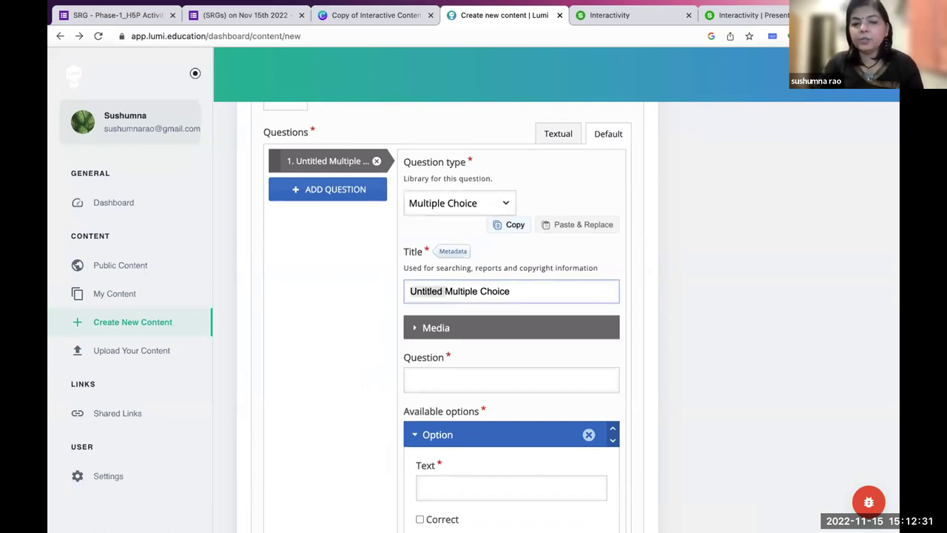
key("BackSpace")
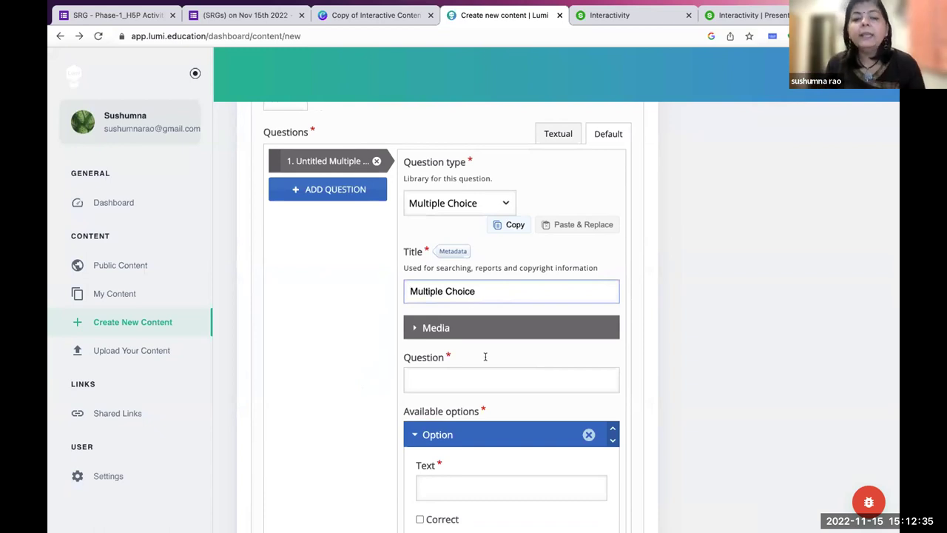
scroll(486, 368, "down", 2)
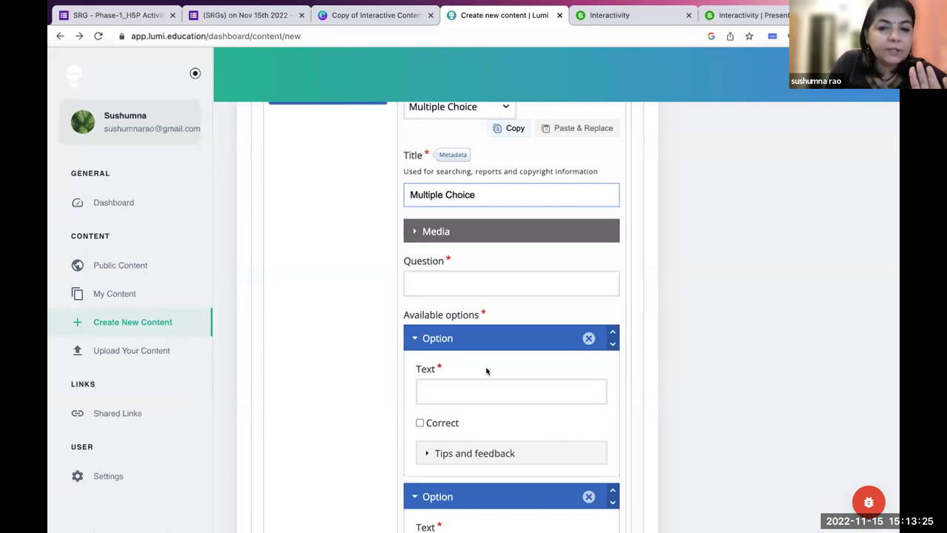
scroll(486, 370, "up", 1)
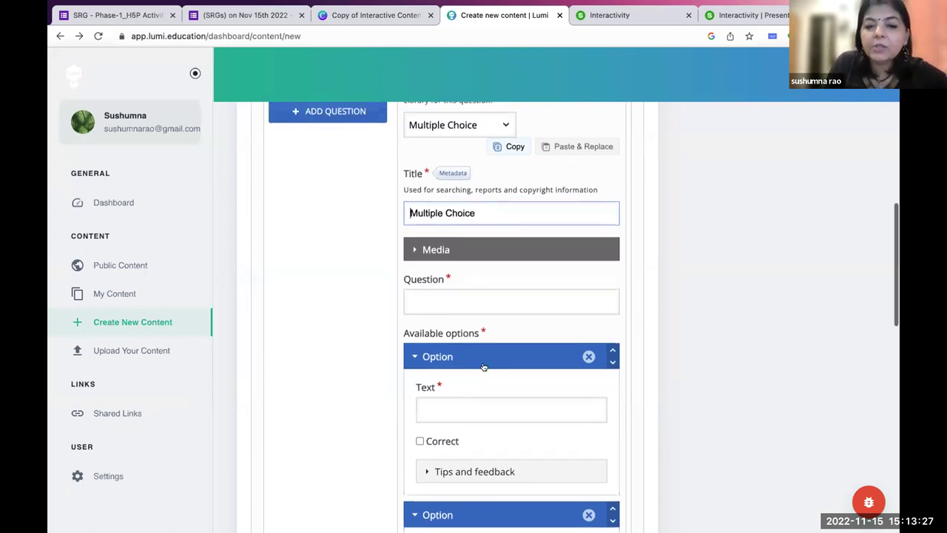
Type 'Which of these is an Open Source Audio editing tool?' into the Question field.
left_click(449, 304)
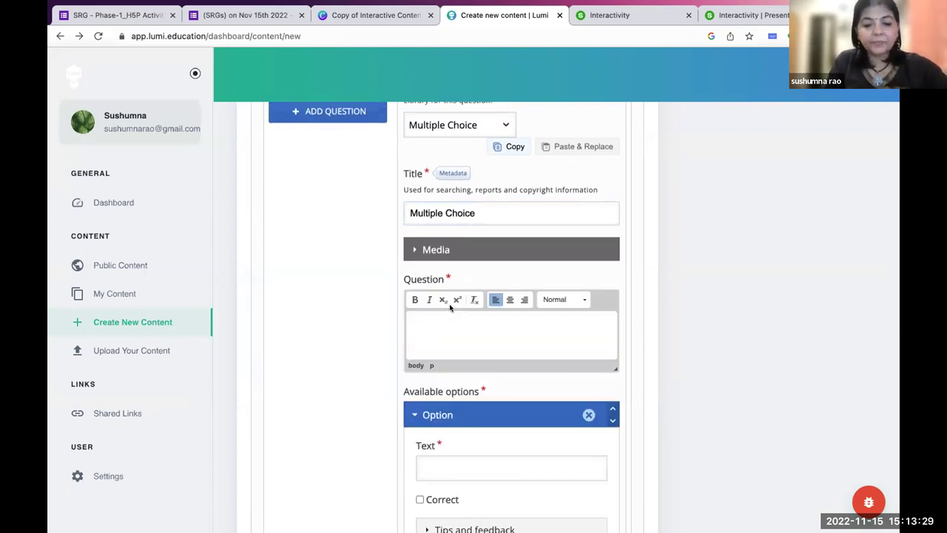
type("Which ")
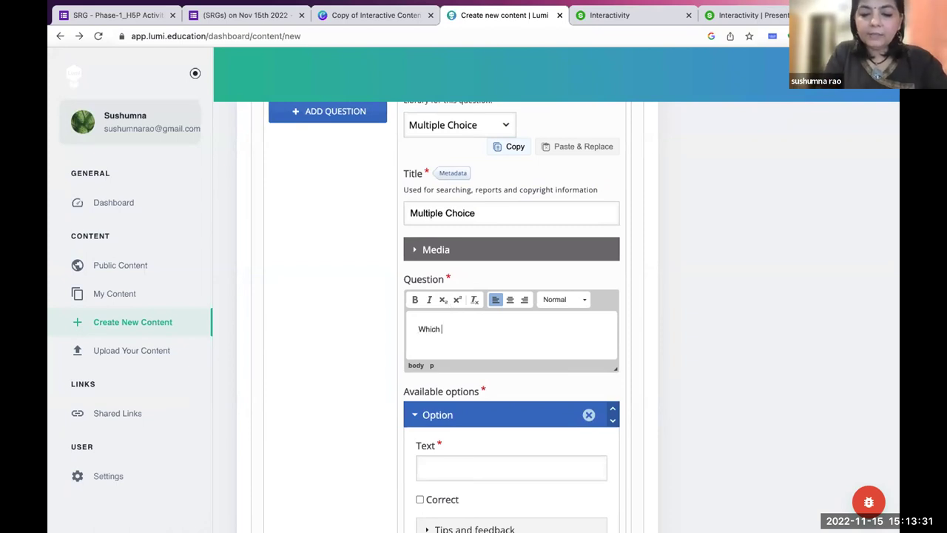
type("of the")
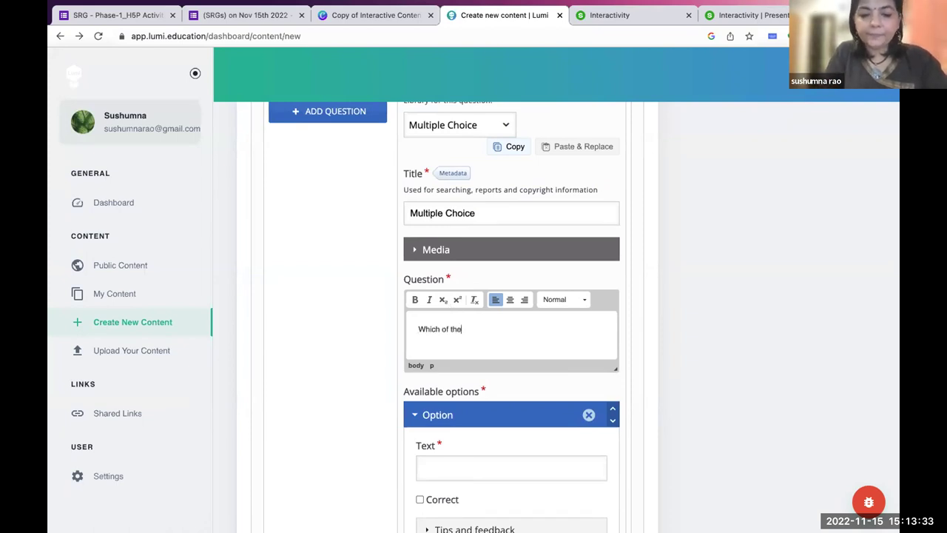
type("se is a")
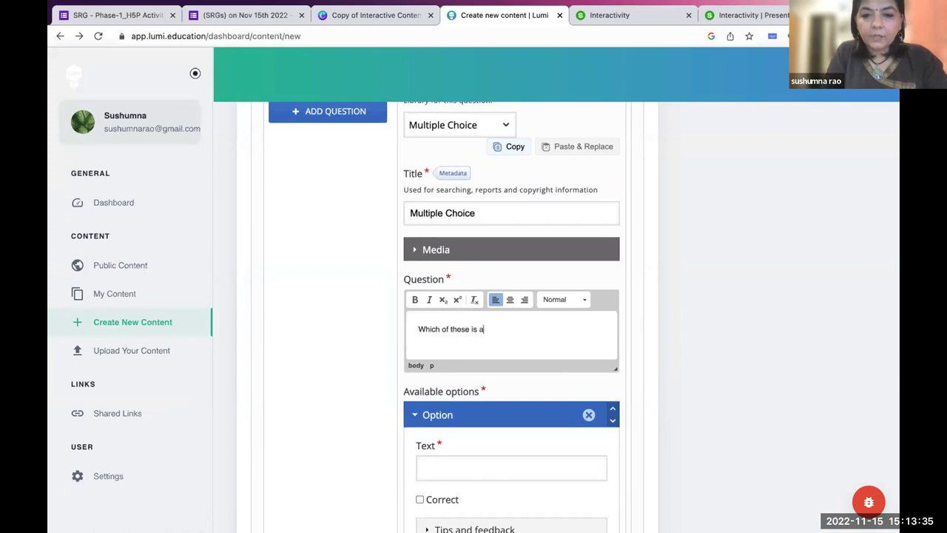
type("n Open ")
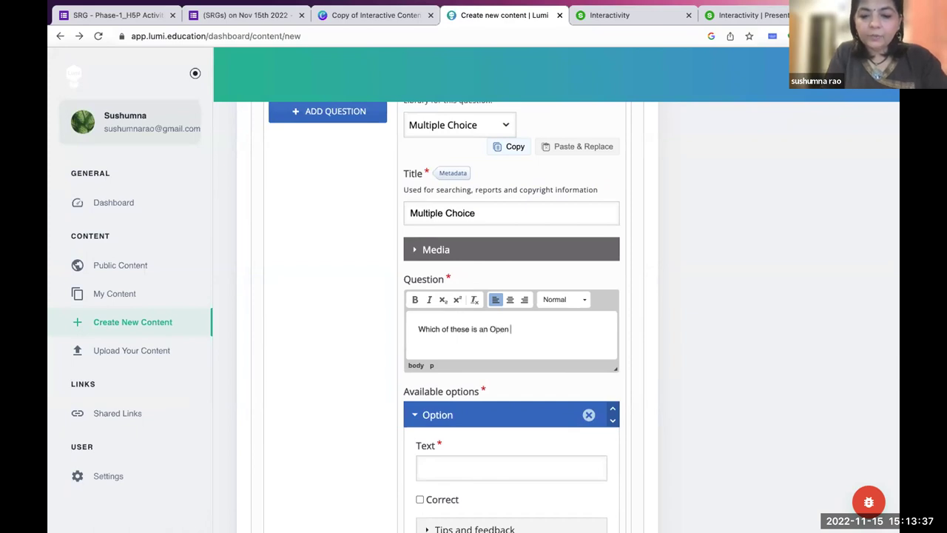
type("Source Aud")
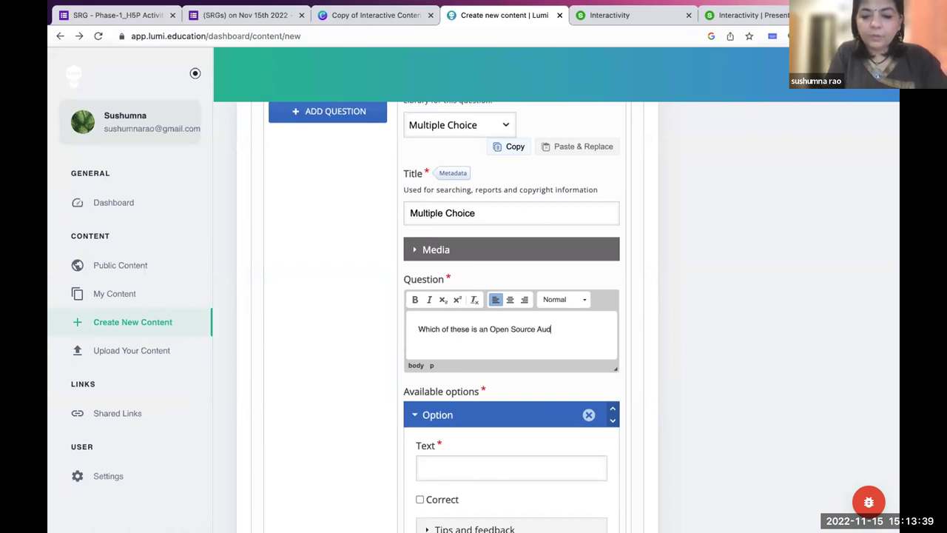
type("io edit")
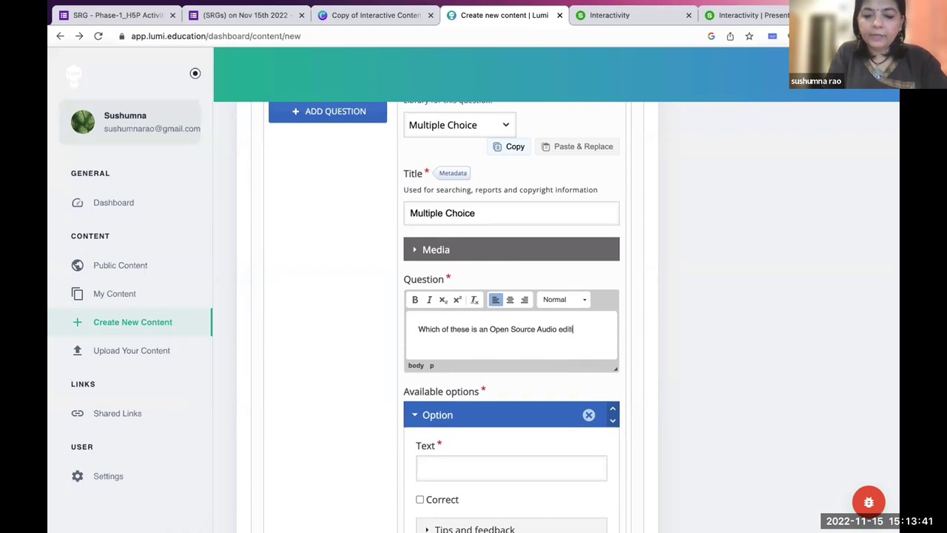
type("ing tool?")
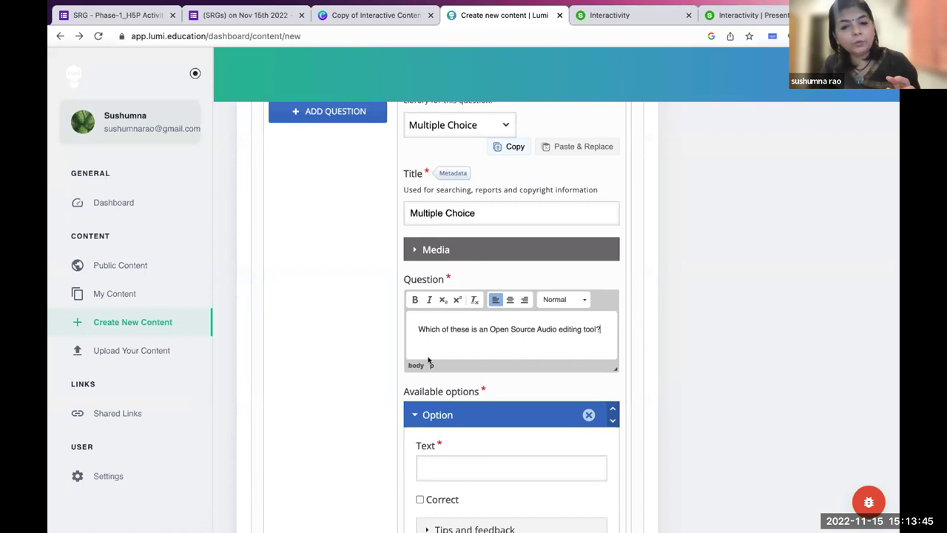
scroll(428, 363, "down", 2)
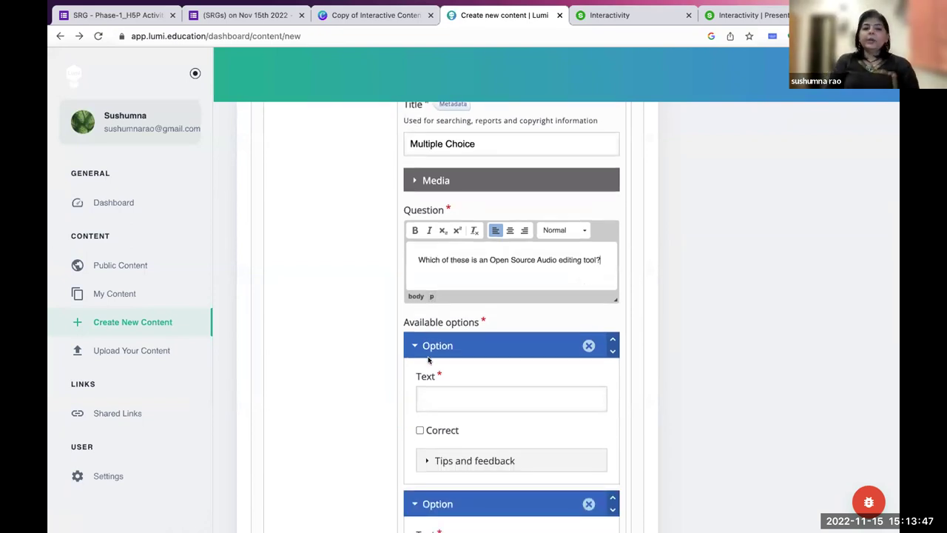
scroll(427, 361, "down", 2)
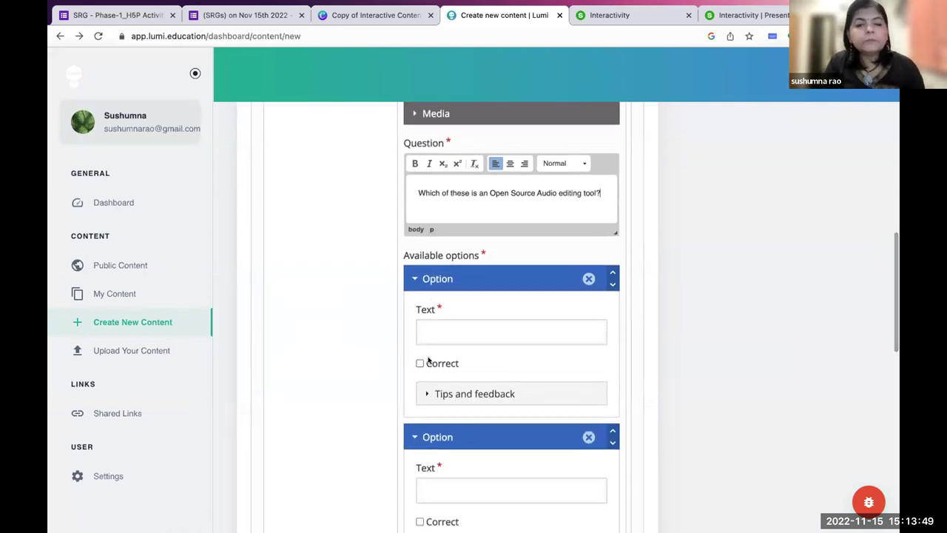
scroll(427, 360, "up", 2)
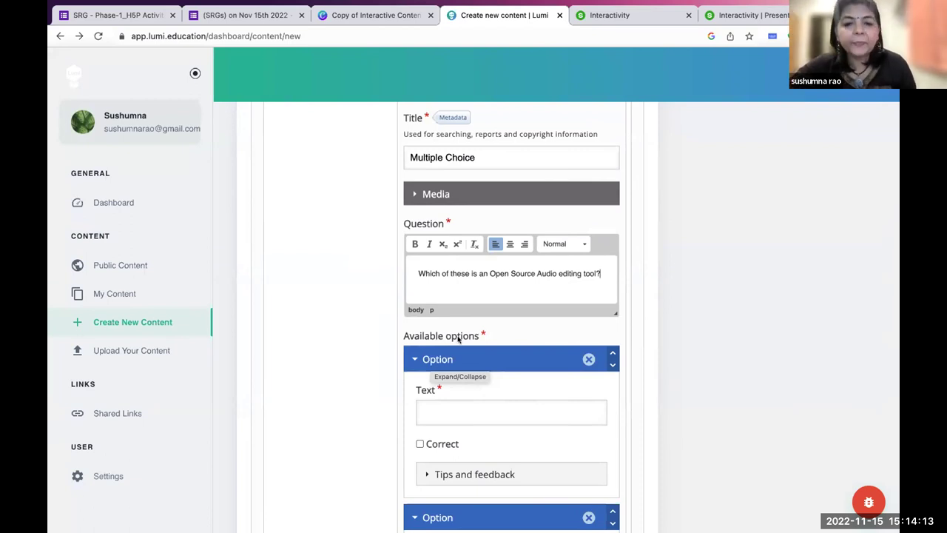
scroll(498, 416, "down", 1)
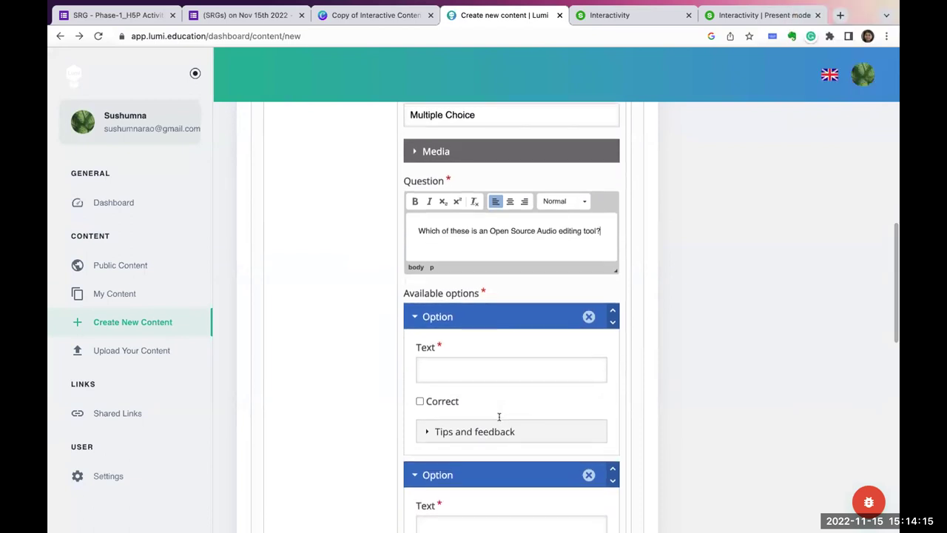
scroll(498, 417, "down", 1)
Enter Audacity as the first answer option and mark it correct.
left_click(458, 334)
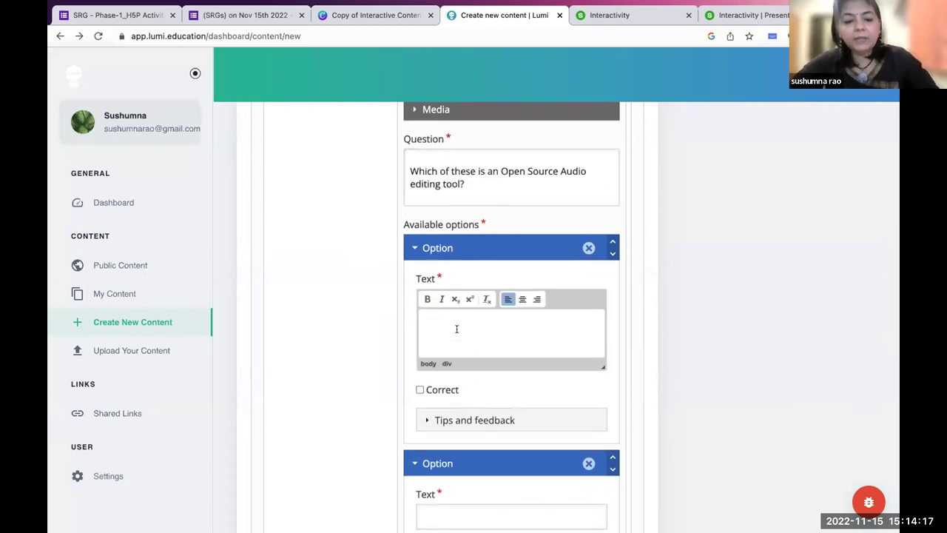
type("Audaci")
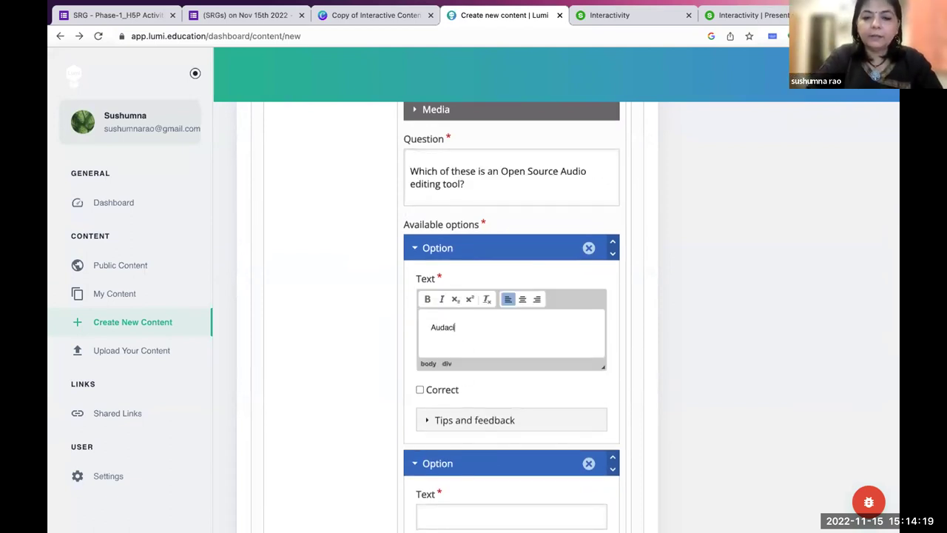
type("ty")
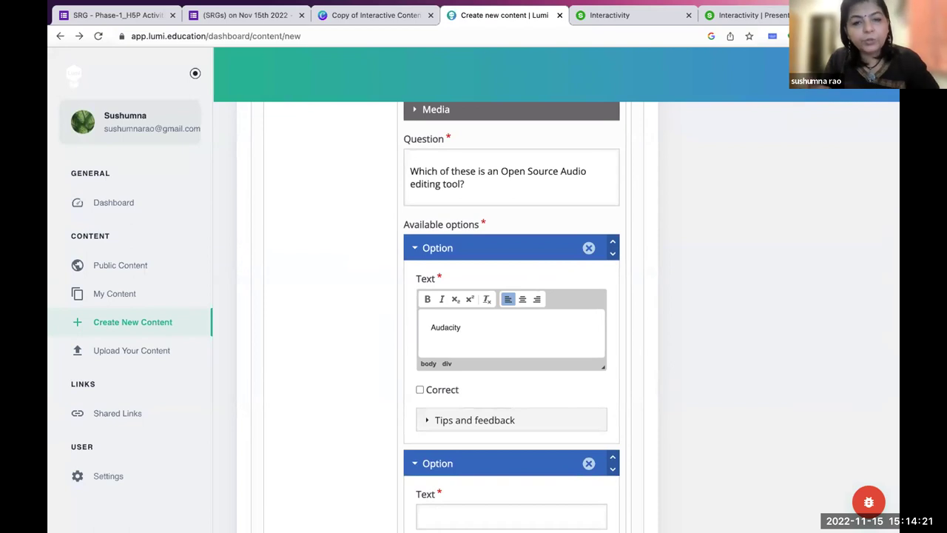
left_click(418, 391)
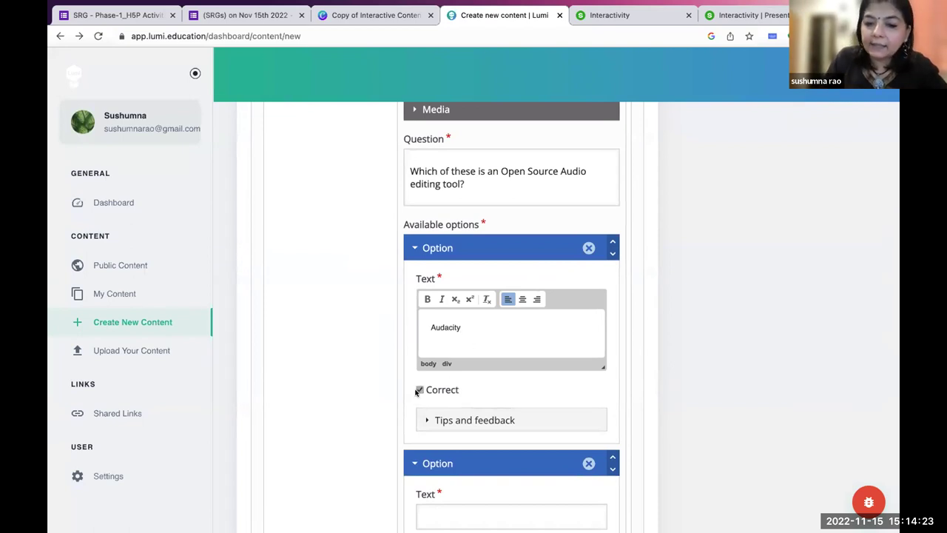
scroll(417, 392, "down", 3)
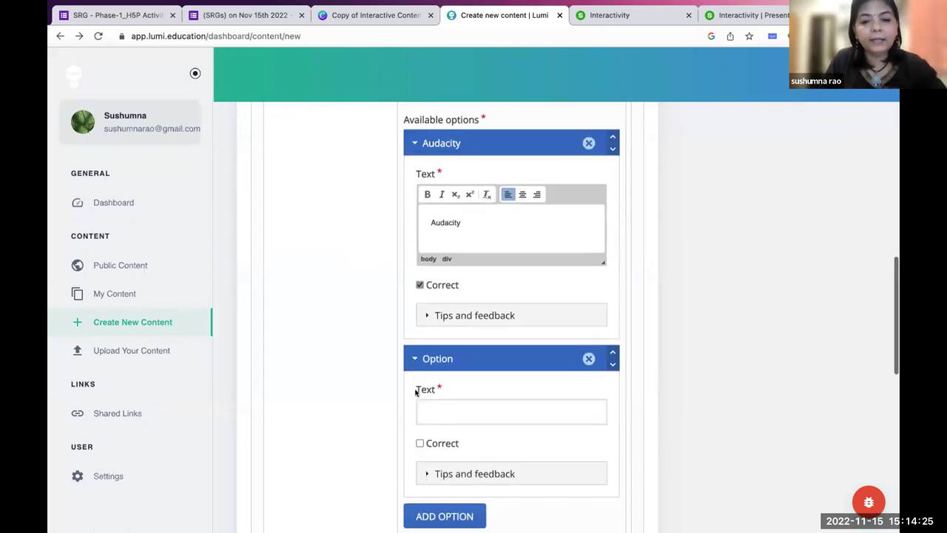
Enter Sound Forge as the second answer and add a third answer slot.
left_click(430, 410)
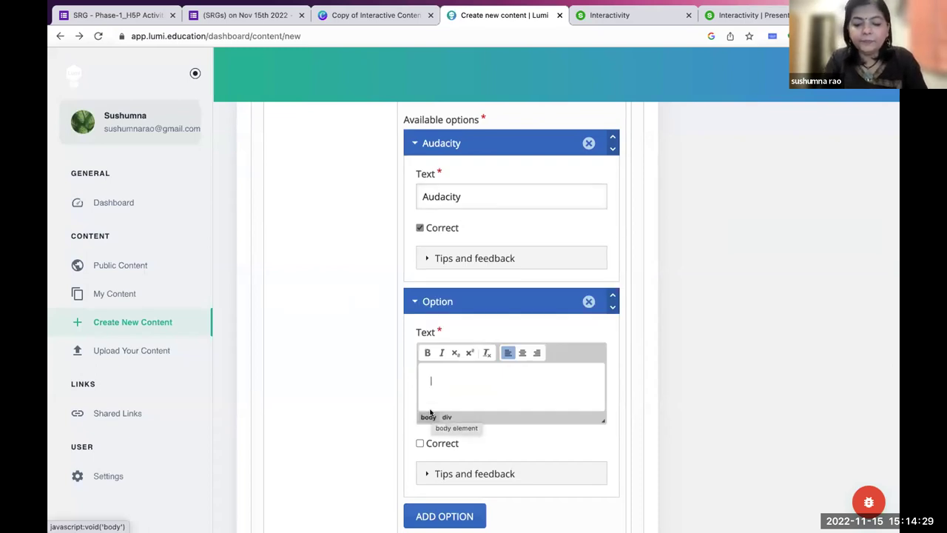
type("Sound Forge")
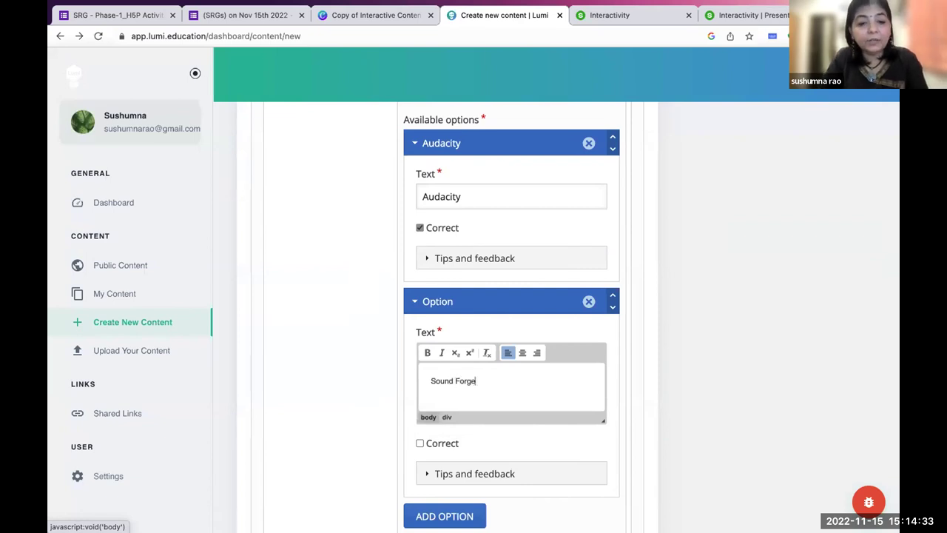
scroll(429, 414, "down", 3)
scroll(409, 446, "down", 1)
left_click(443, 382)
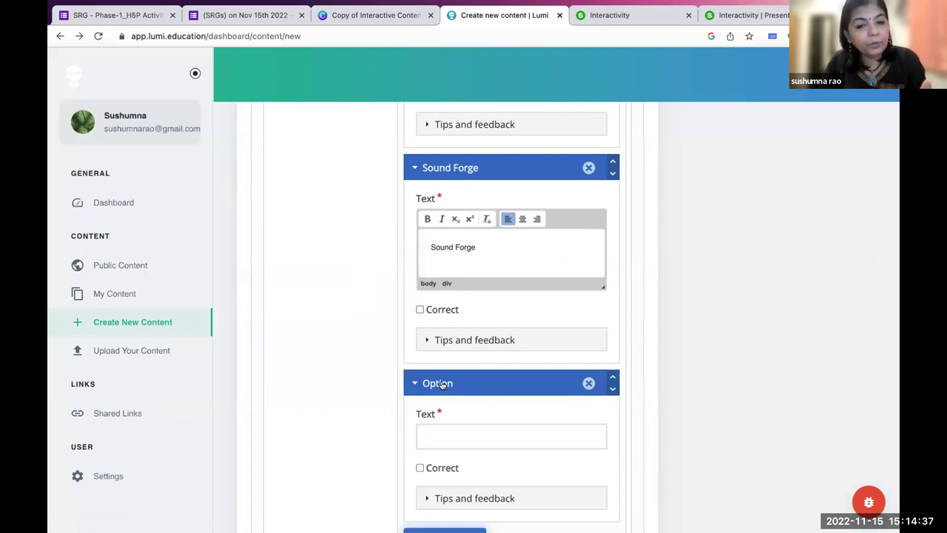
scroll(414, 385, "down", 3)
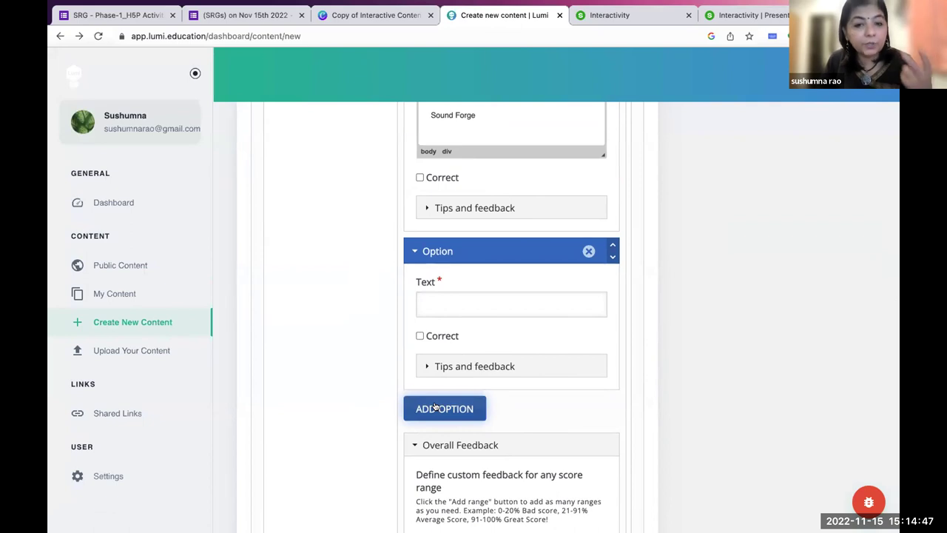
Enter Articulate Rise as the third answer option.
left_click(434, 306)
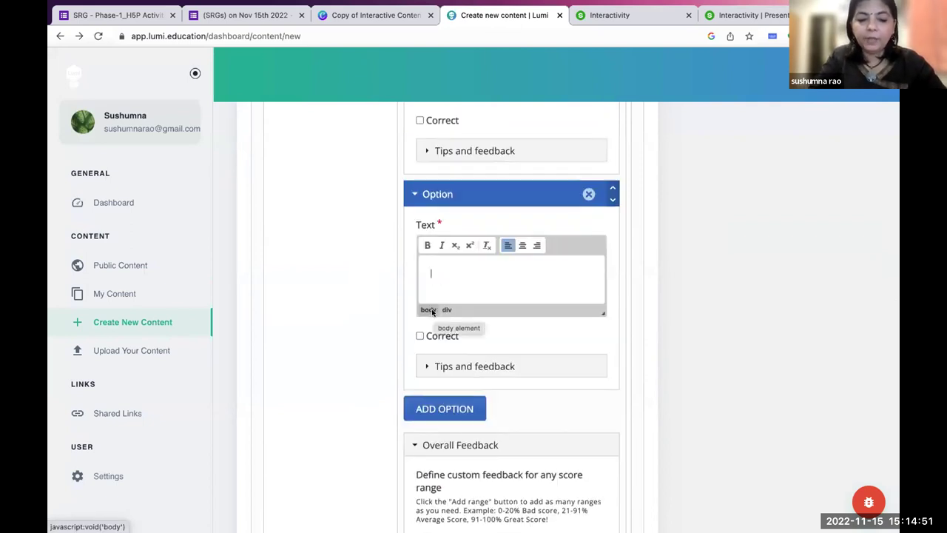
type("Ar")
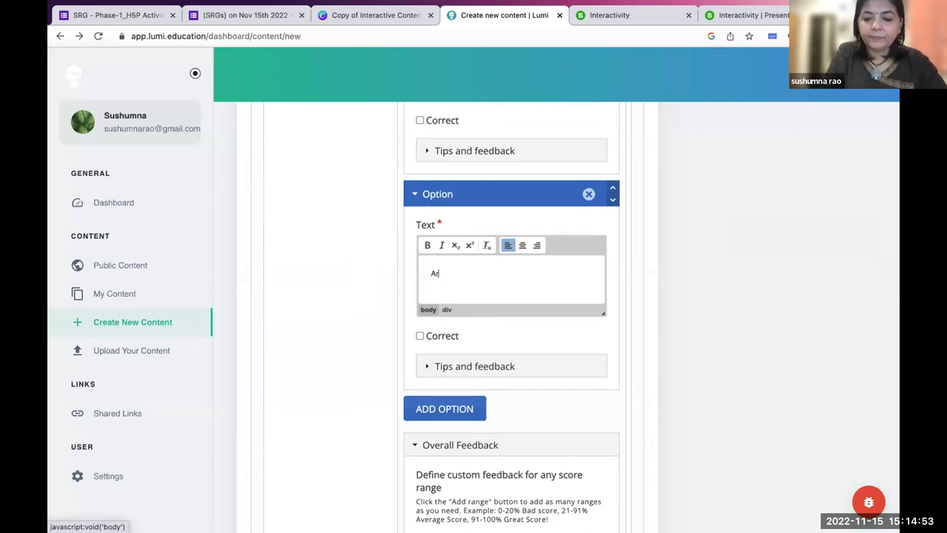
type("ticulate")
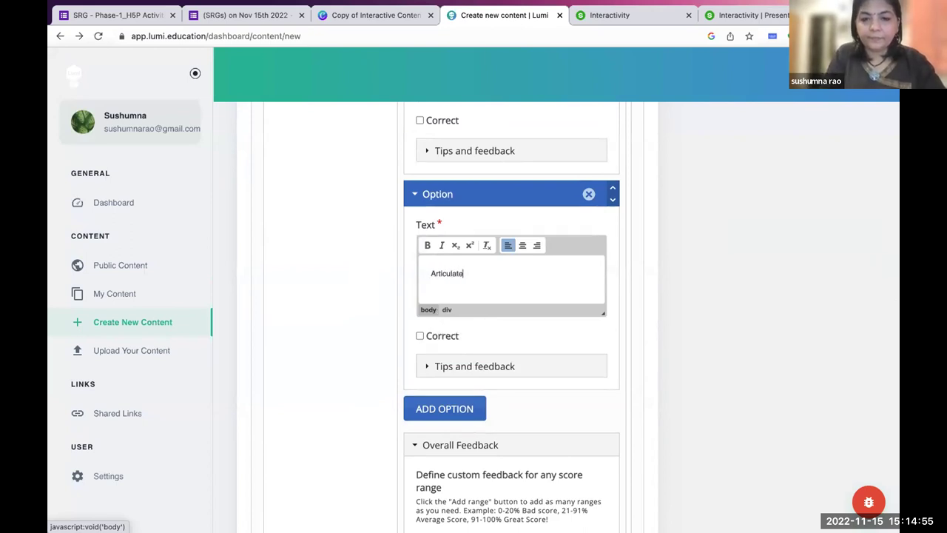
type(" R")
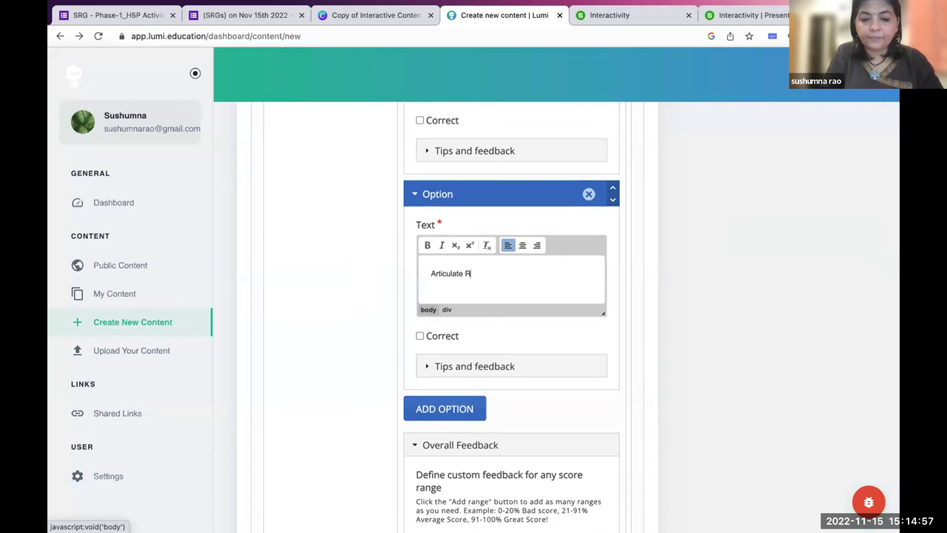
type("ise")
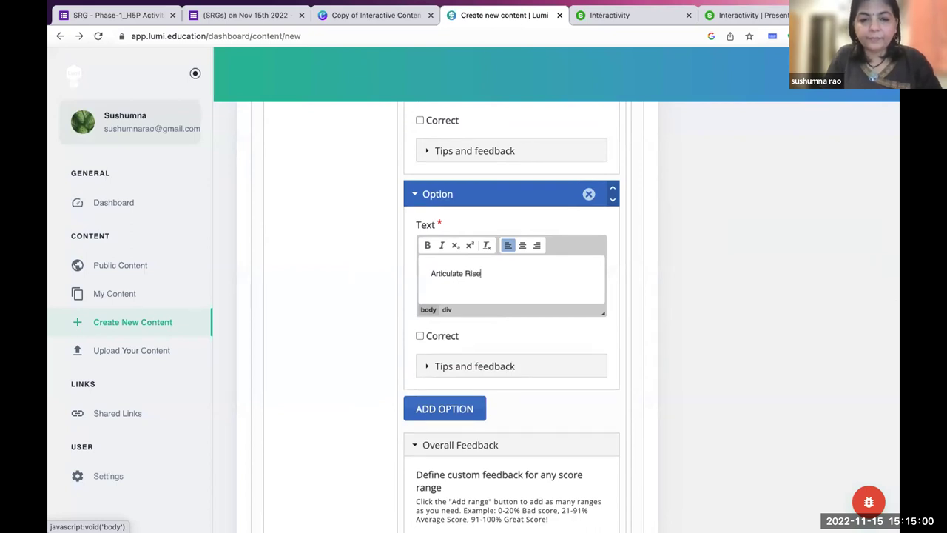
scroll(434, 312, "down", 2)
Add a fourth answer option reading Camtasia.
left_click(445, 333)
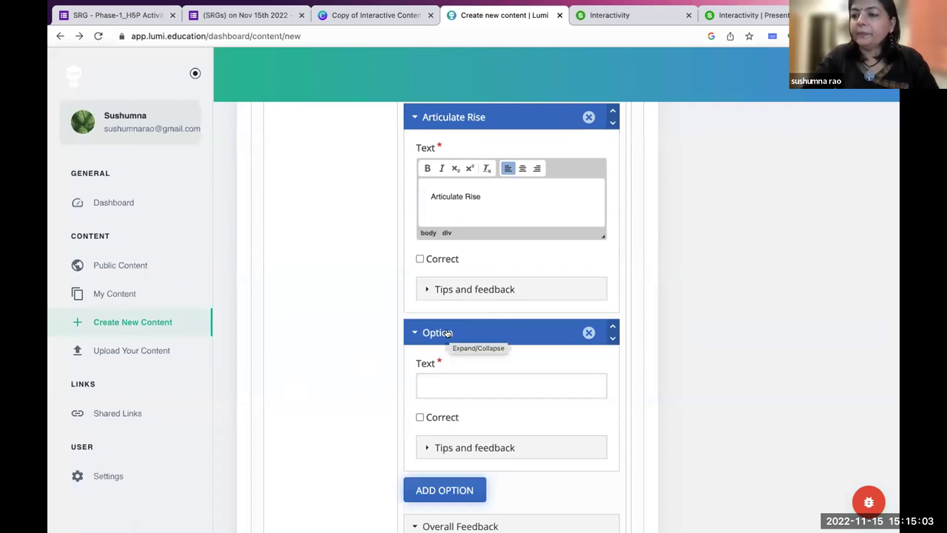
scroll(446, 330, "down", 1)
left_click(446, 328)
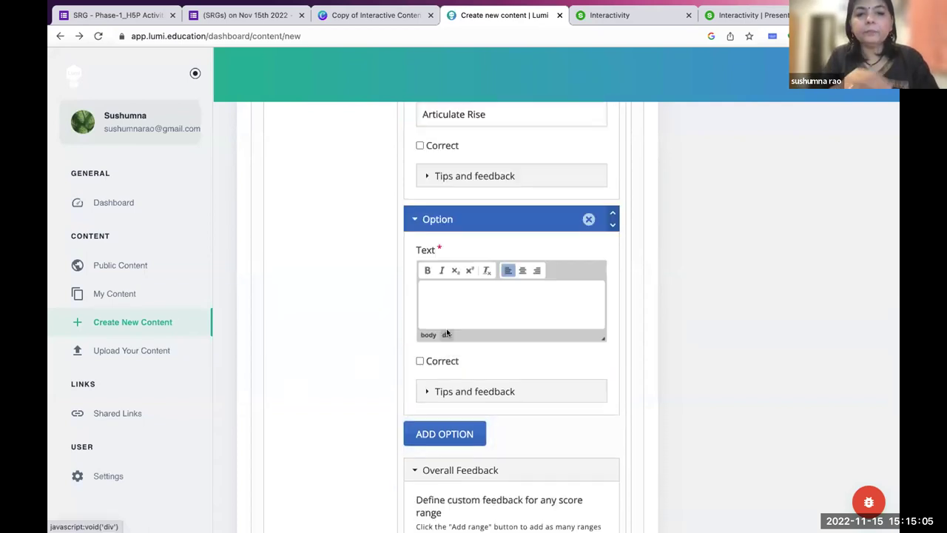
type("Cam")
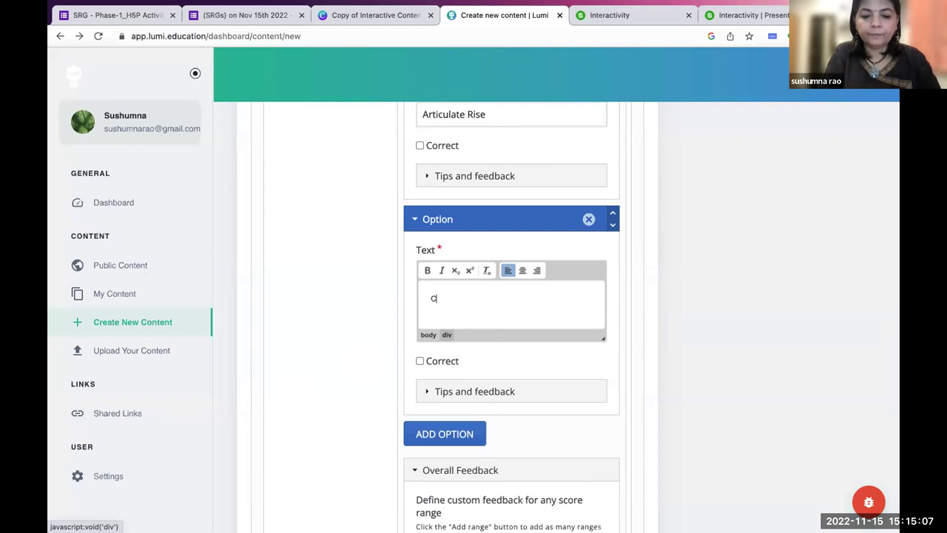
type("sia")
scroll(497, 313, "up", 1)
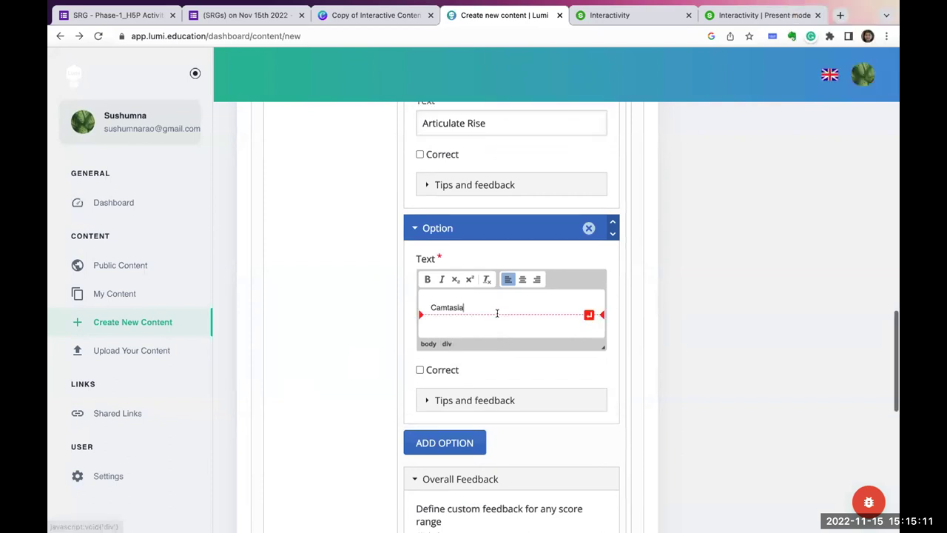
scroll(497, 313, "up", 15)
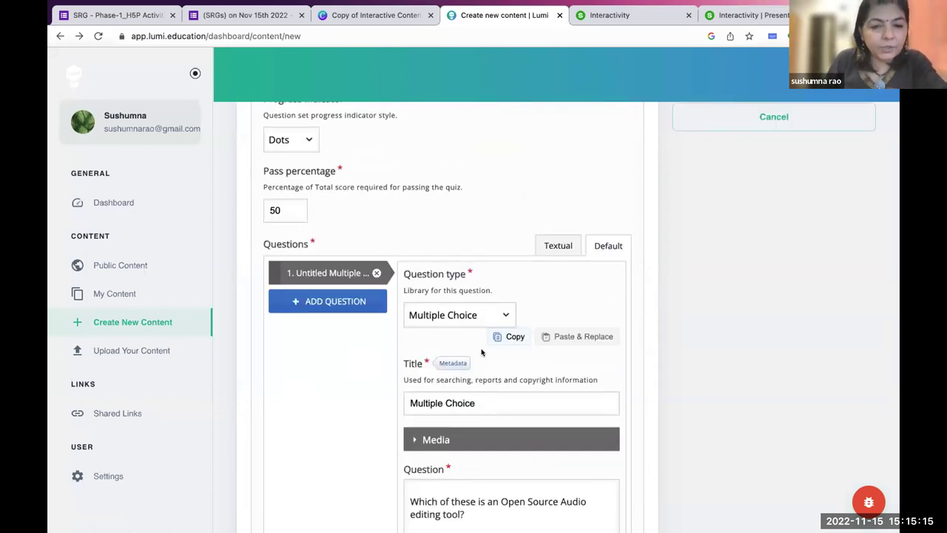
scroll(481, 352, "down", 4)
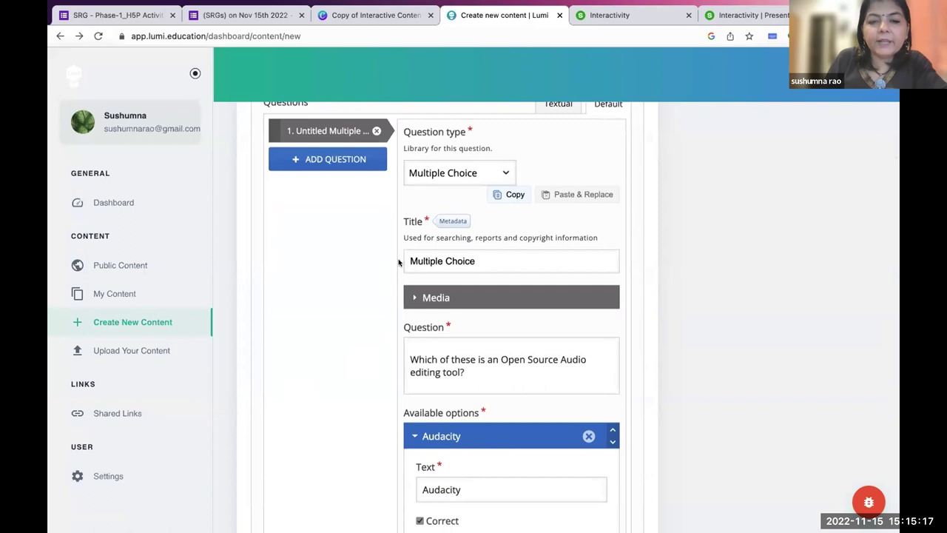
scroll(468, 366, "down", 2)
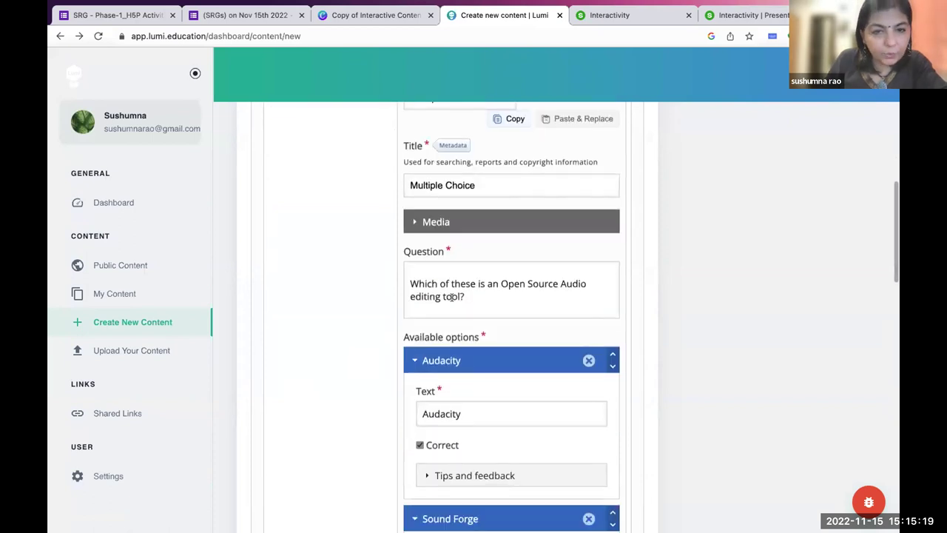
scroll(451, 297, "down", 3)
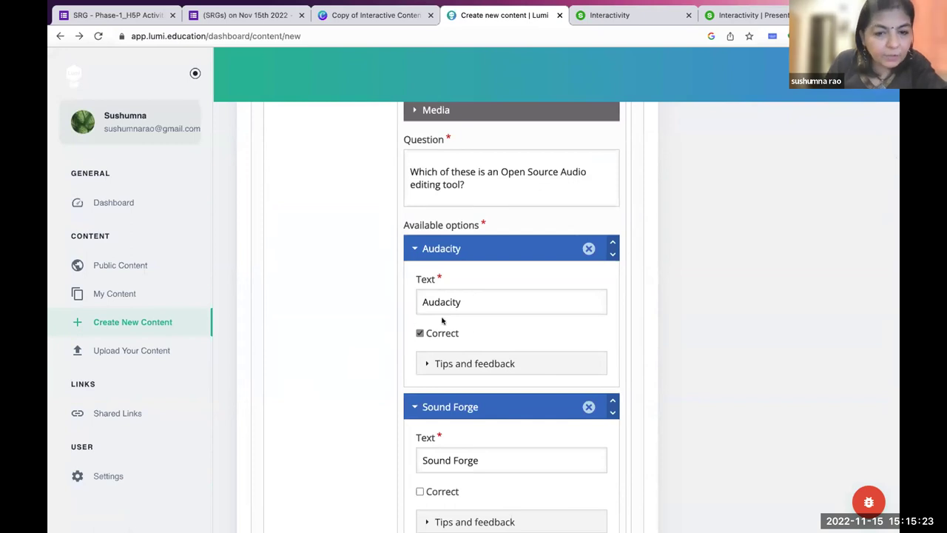
scroll(455, 333, "down", 2)
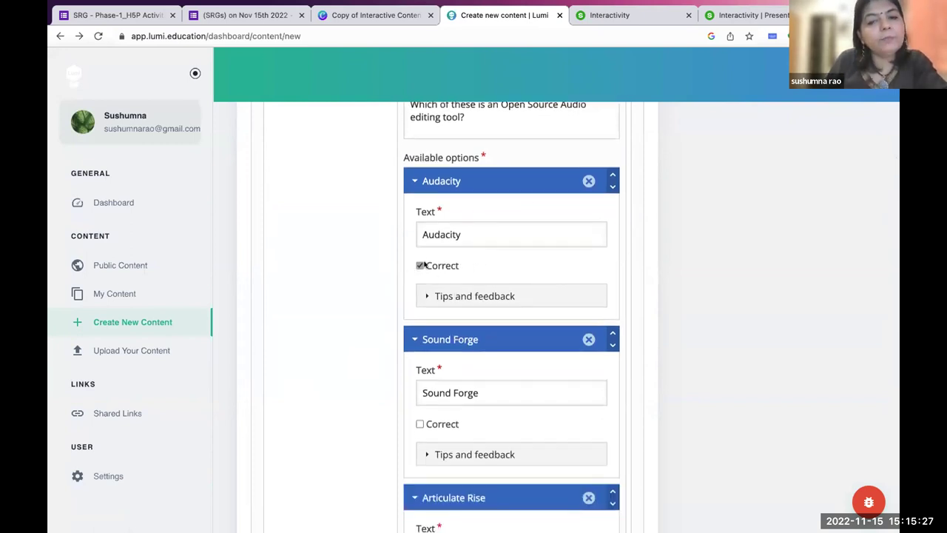
scroll(429, 269, "down", 2)
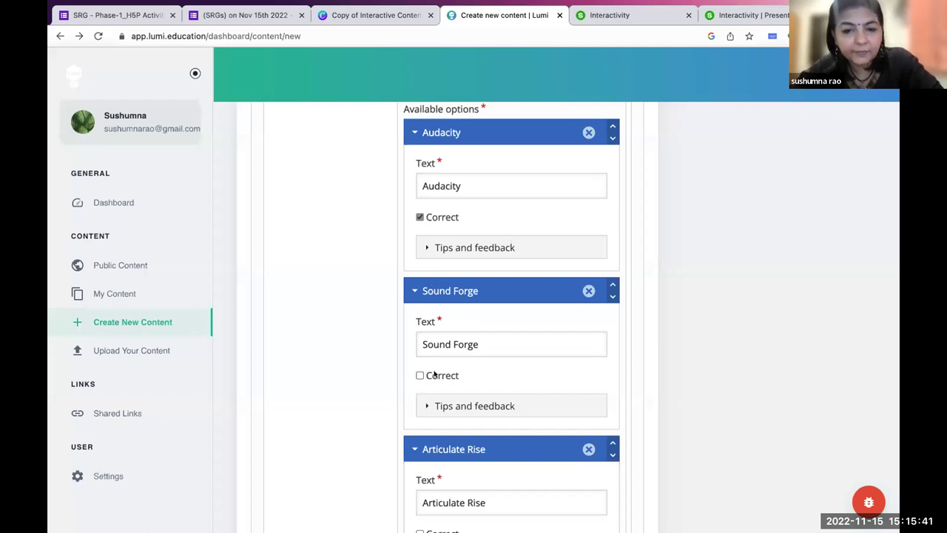
scroll(434, 374, "down", 2)
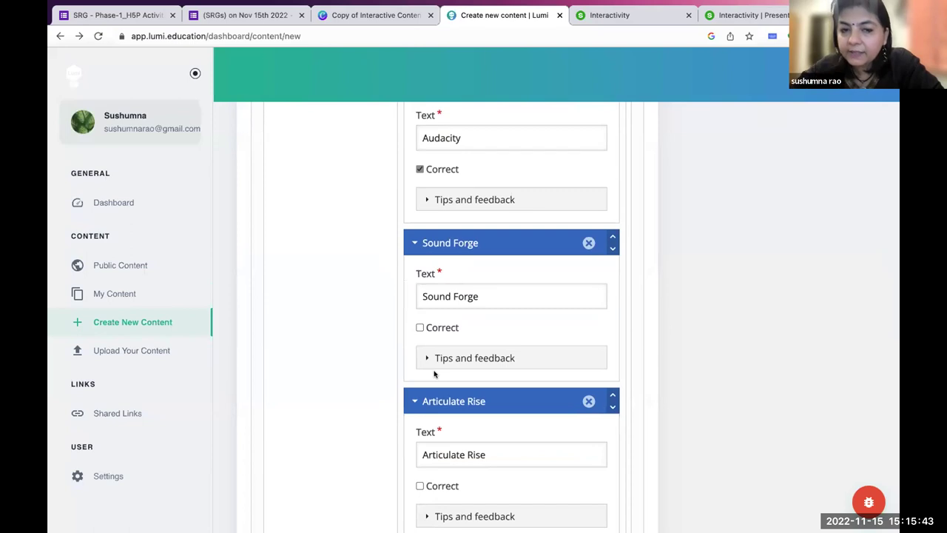
scroll(435, 364, "down", 6)
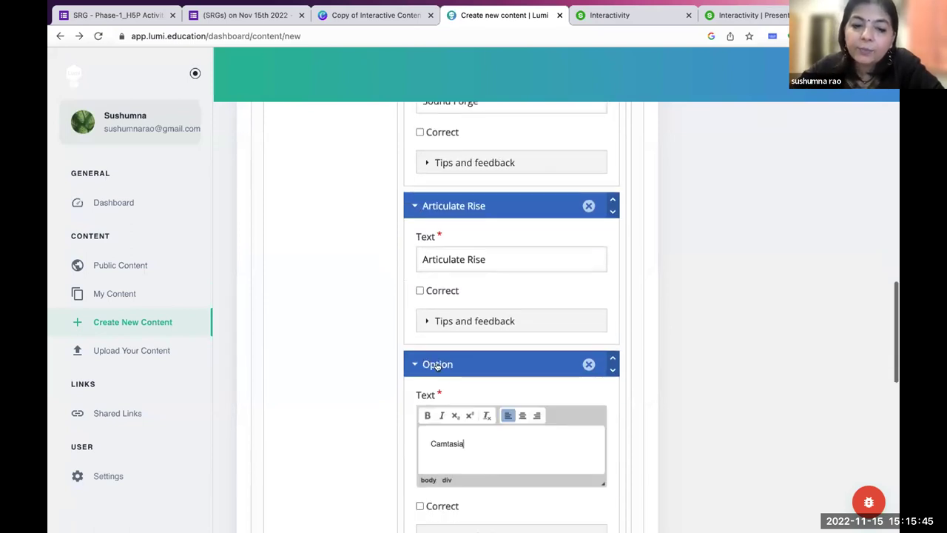
scroll(437, 366, "down", 15)
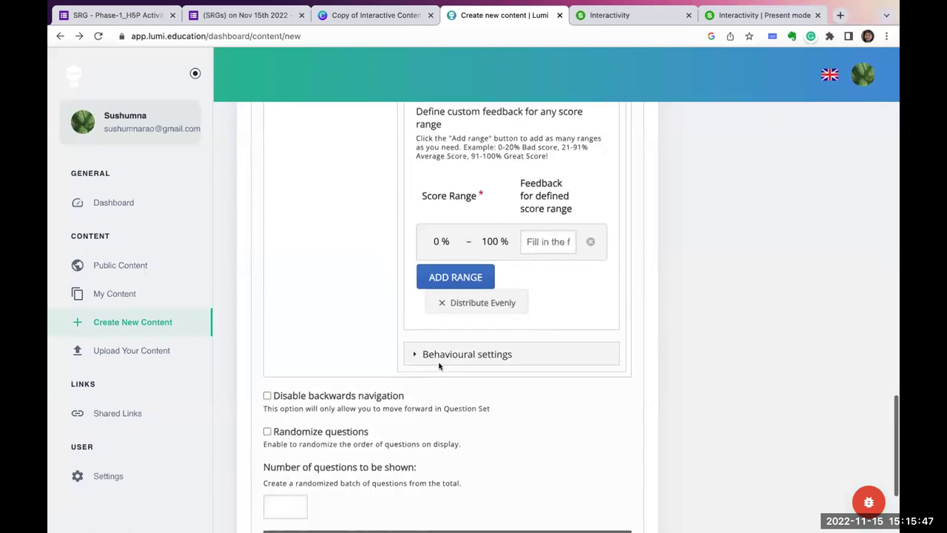
Expand the question's behavioural settings and uncheck the Show Solution and Retry buttons.
scroll(438, 366, "down", 2)
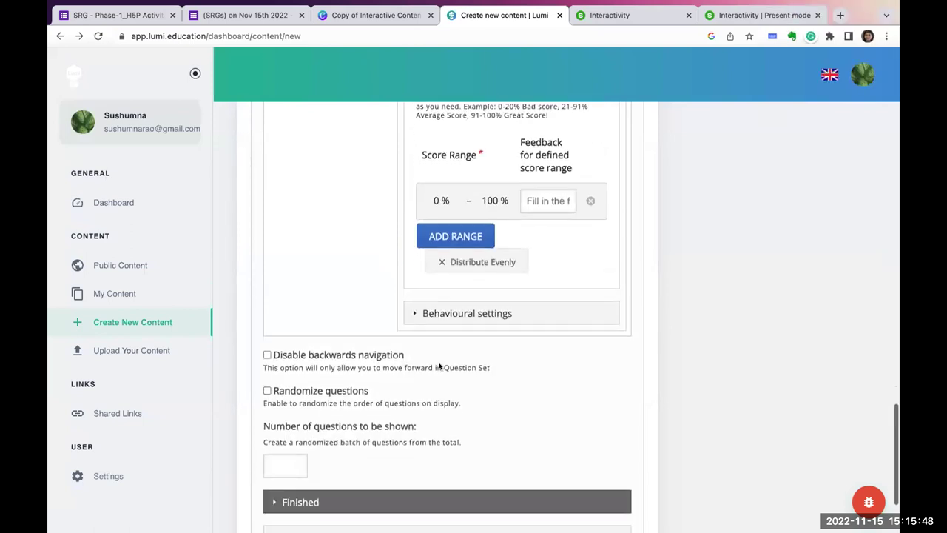
left_click(413, 306)
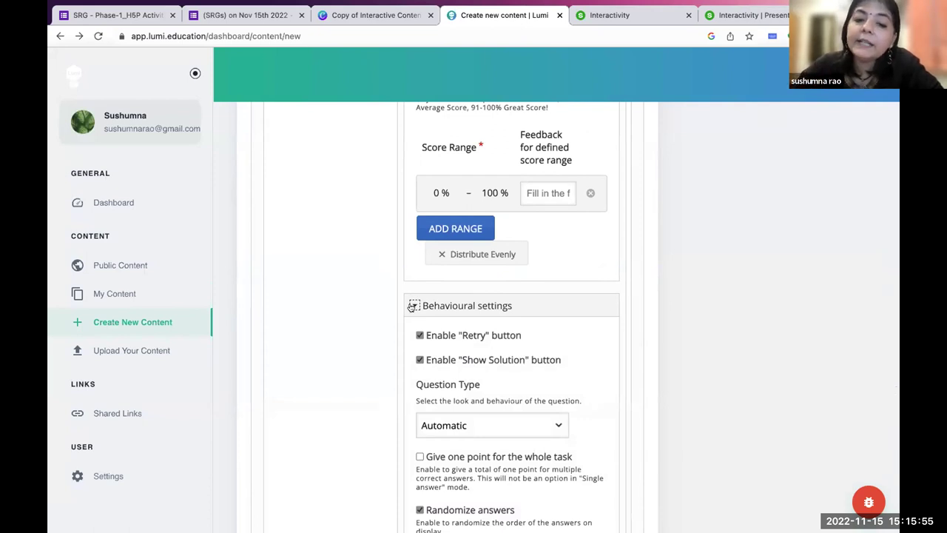
left_click(418, 361)
scroll(415, 363, "down", 2)
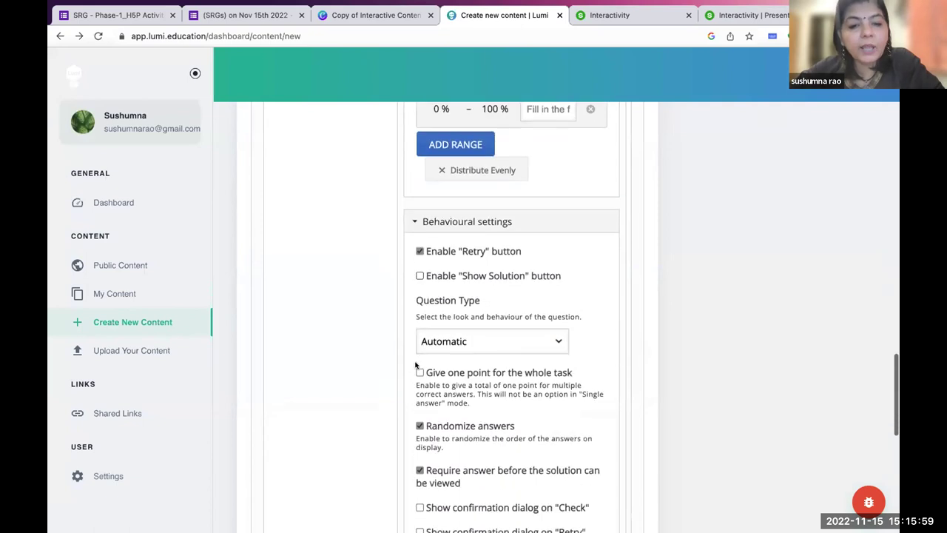
left_click(420, 251)
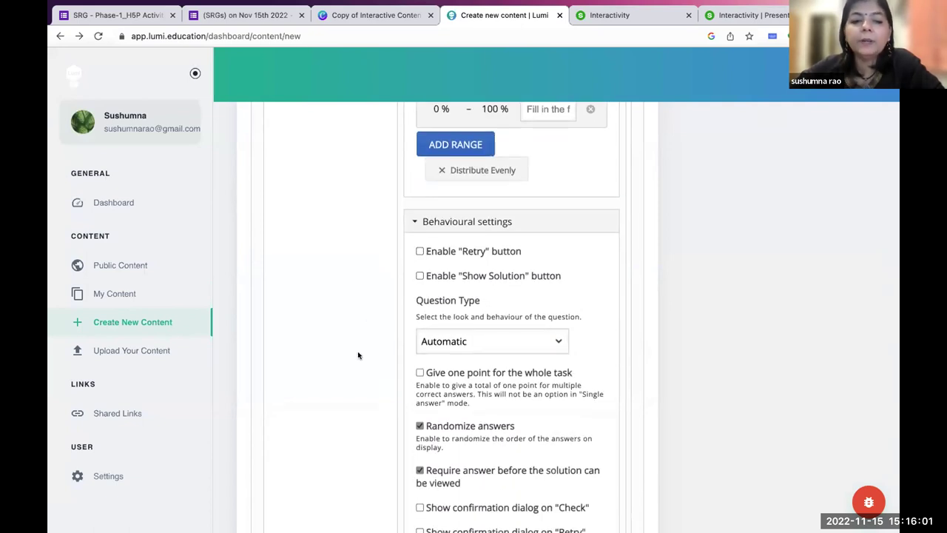
scroll(358, 355, "down", 2)
scroll(358, 355, "down", 4)
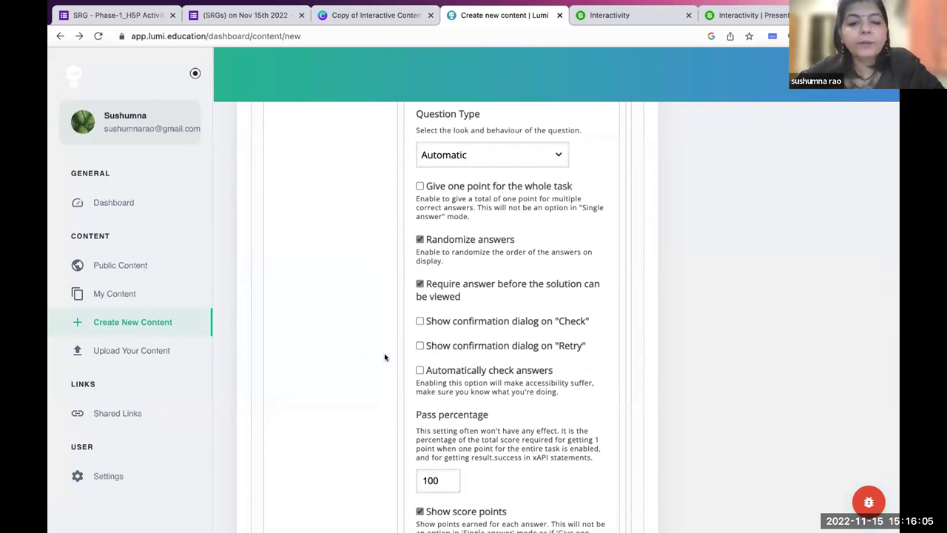
scroll(385, 357, "down", 10)
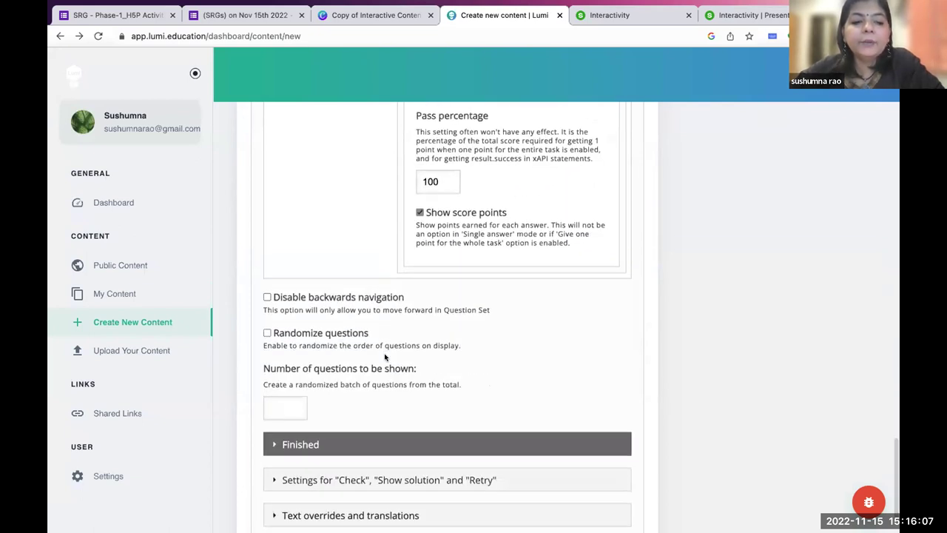
scroll(385, 357, "up", 4)
scroll(385, 358, "up", 20)
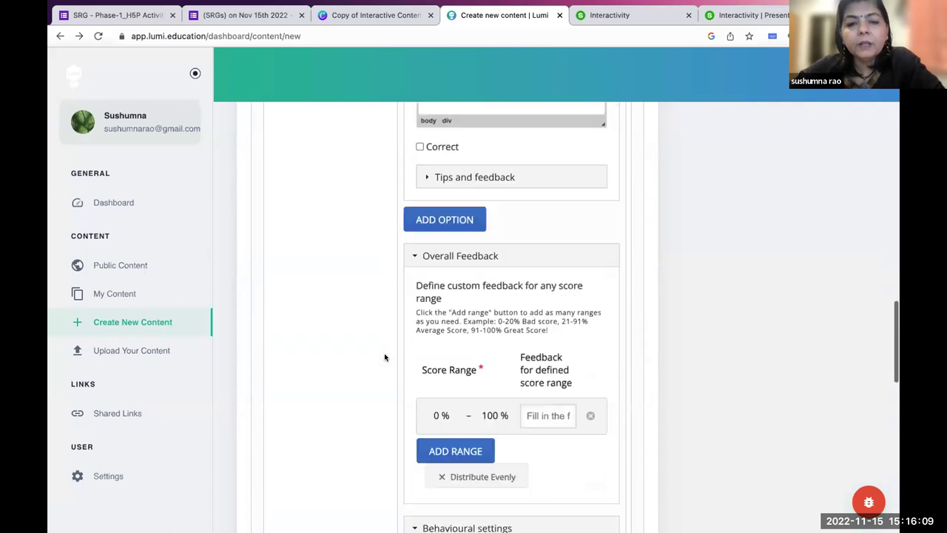
scroll(384, 357, "up", 1)
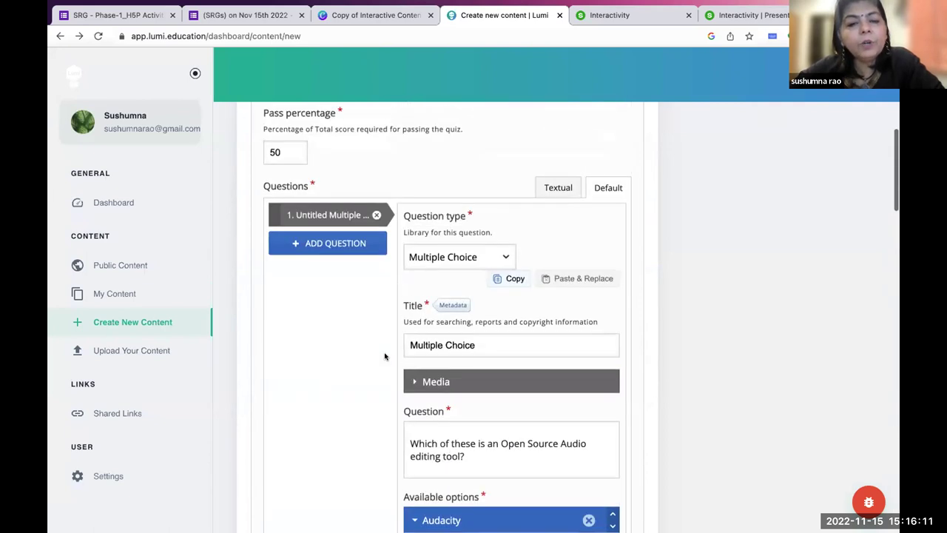
Add a second Multiple Choice question titled 'Multiple Choice-2'.
left_click(329, 243)
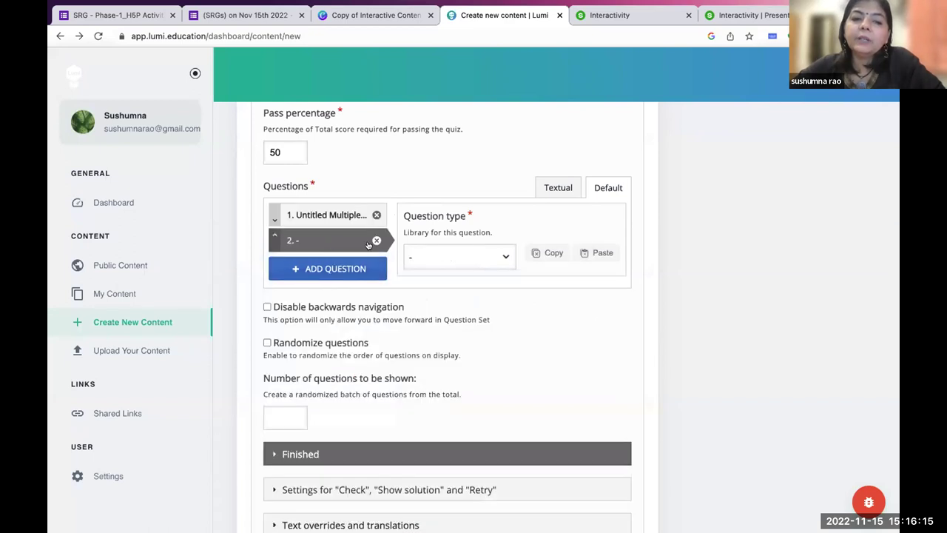
left_click(432, 262)
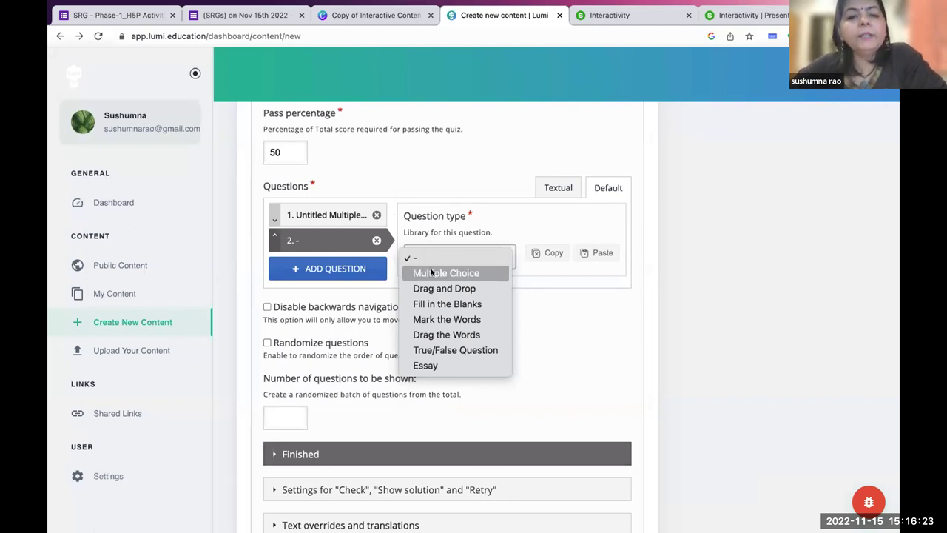
left_click(431, 273)
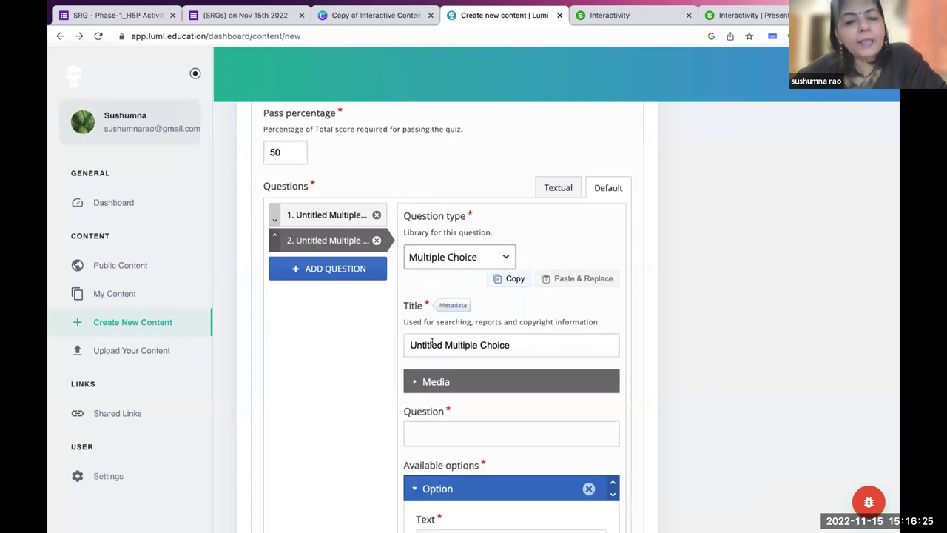
left_click(444, 345)
key("shift+Home")
key("BackSpace")
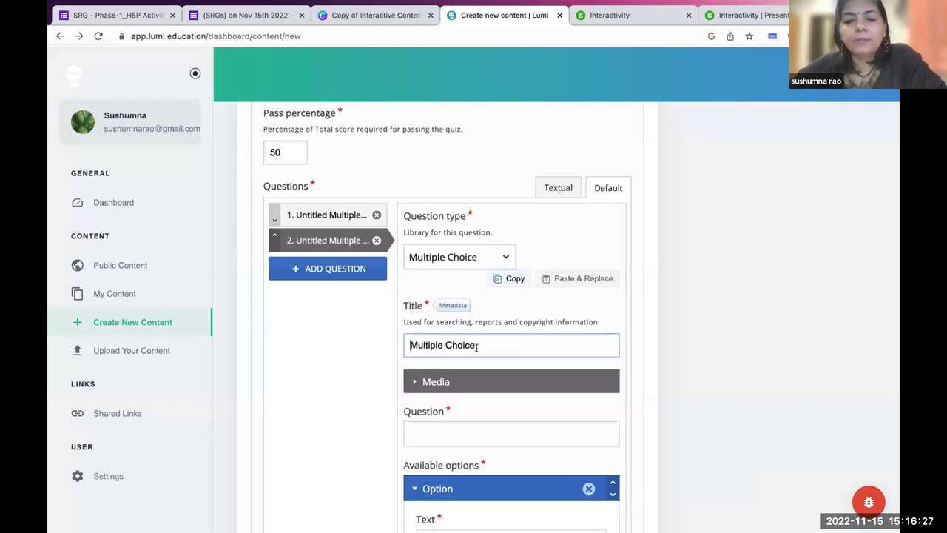
type("-2")
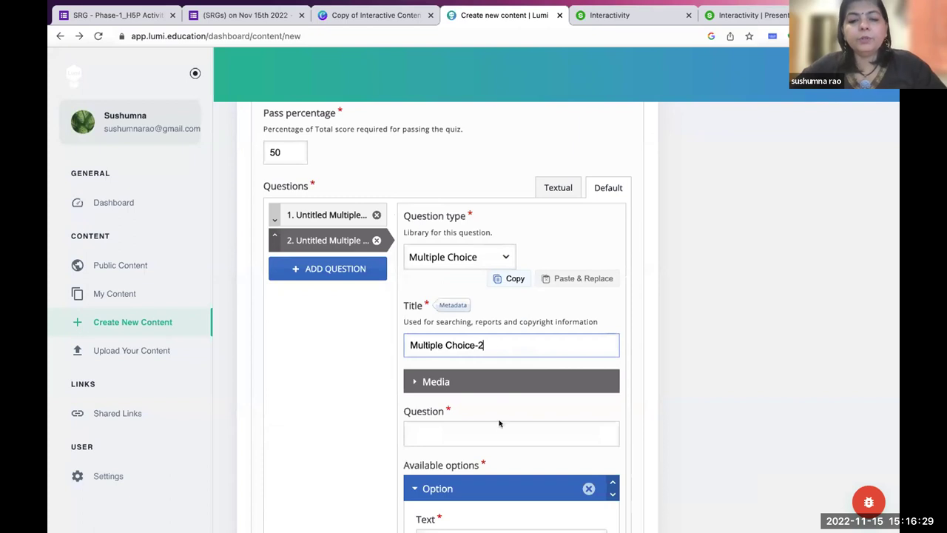
Type 'Which of these is an open source authoring tool?' as its question text.
scroll(473, 399, "down", 2)
left_click(450, 330)
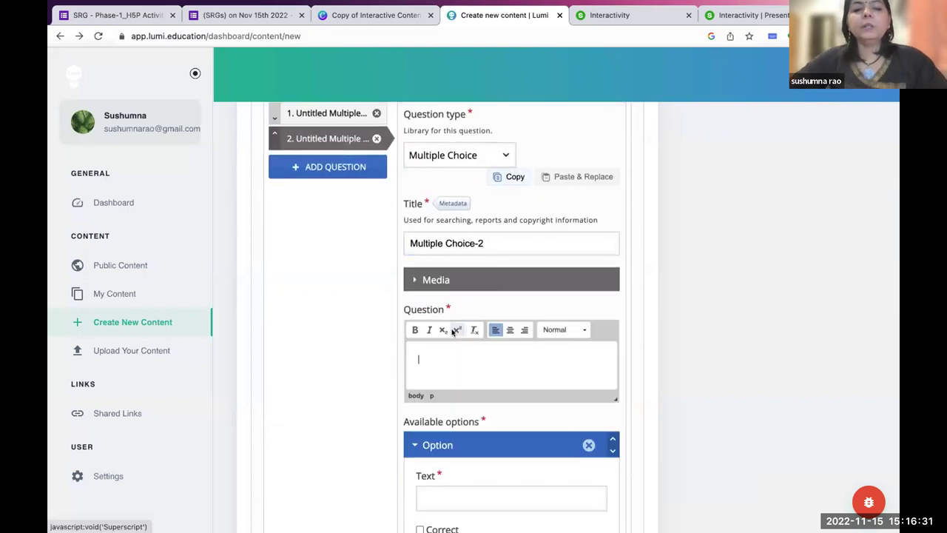
type("Wh")
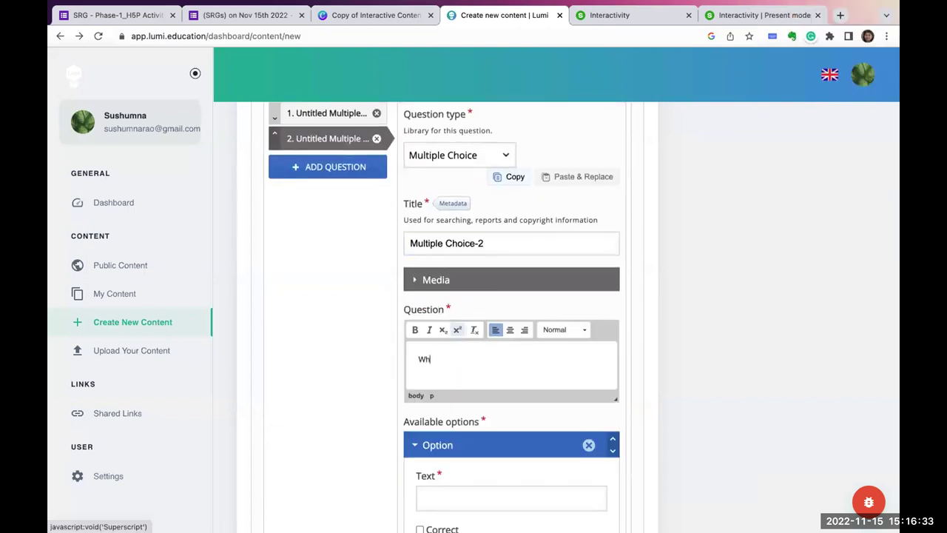
type("ich of these is an")
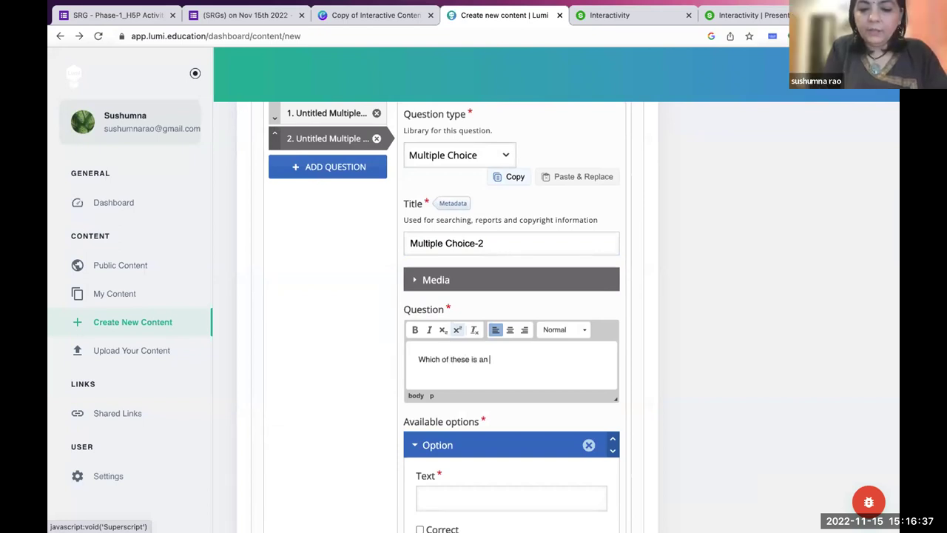
type(" open source authoring tool")
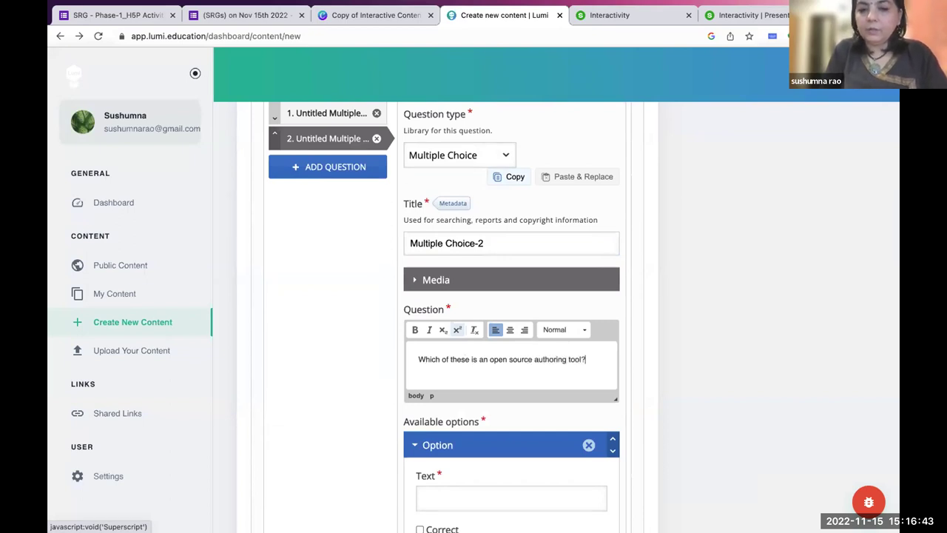
type("?")
scroll(444, 369, "down", 3)
Enter H5P as the second question's first answer and mark it correct.
left_click(436, 384)
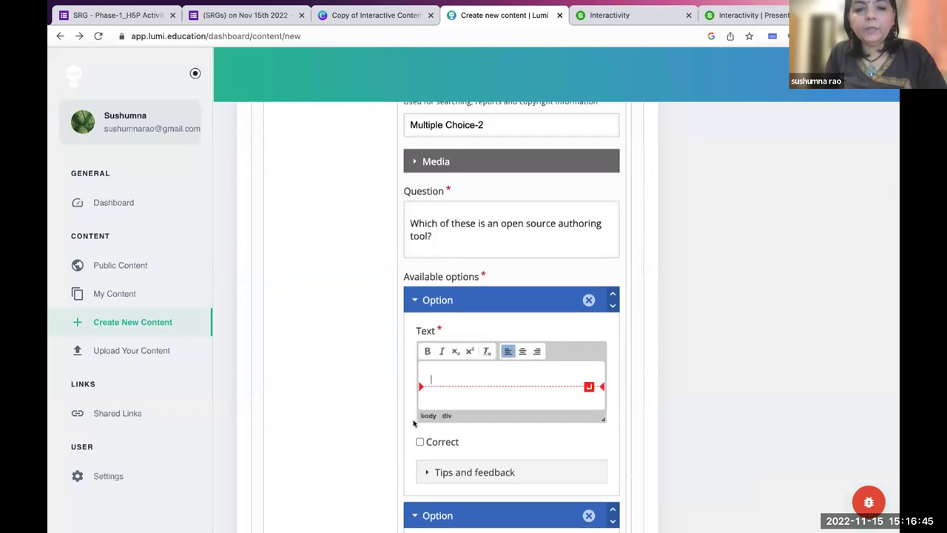
left_click(420, 442)
left_click(441, 384)
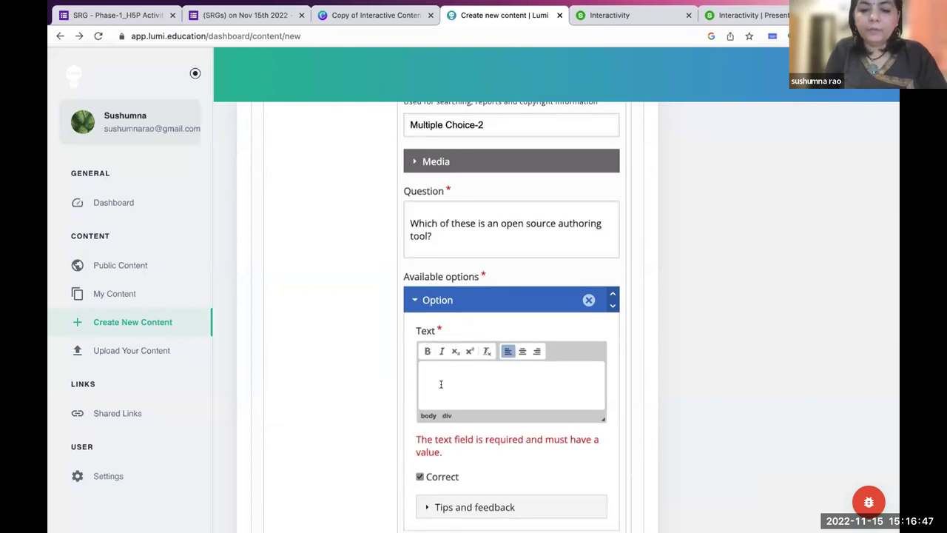
type("H5P")
scroll(440, 383, "down", 3)
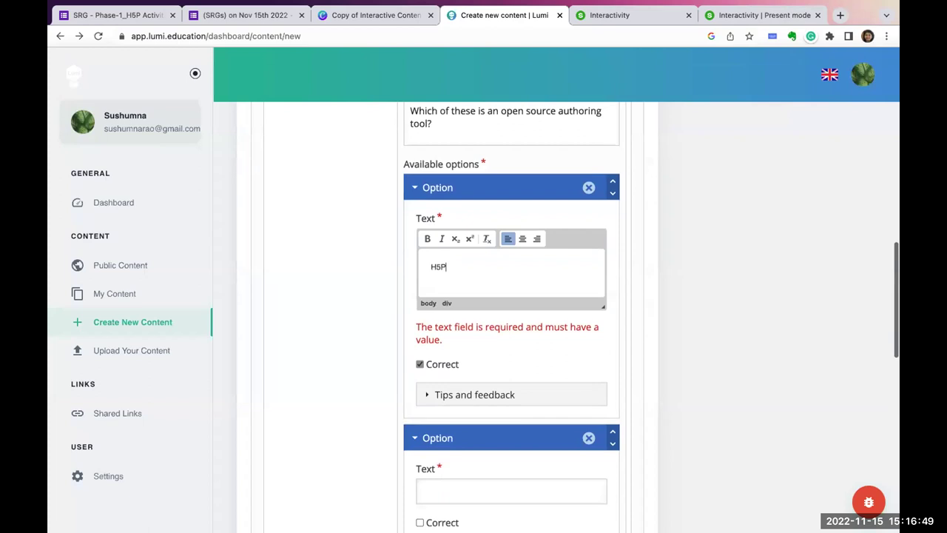
scroll(460, 344, "down", 2)
Add Captivate and Camtasia as the next answers, plus an empty fourth answer slot.
left_click(452, 353)
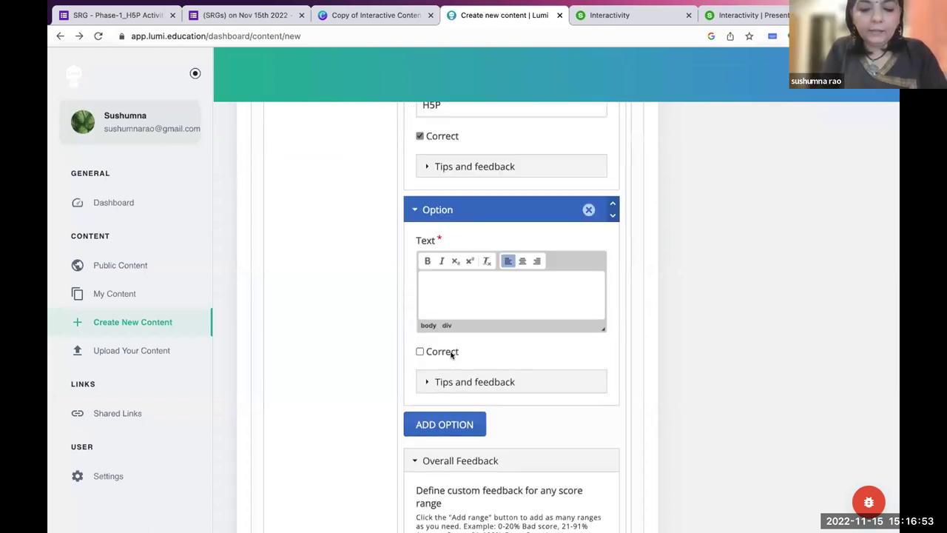
type("Captivate")
scroll(481, 332, "down", 2)
left_click(459, 309)
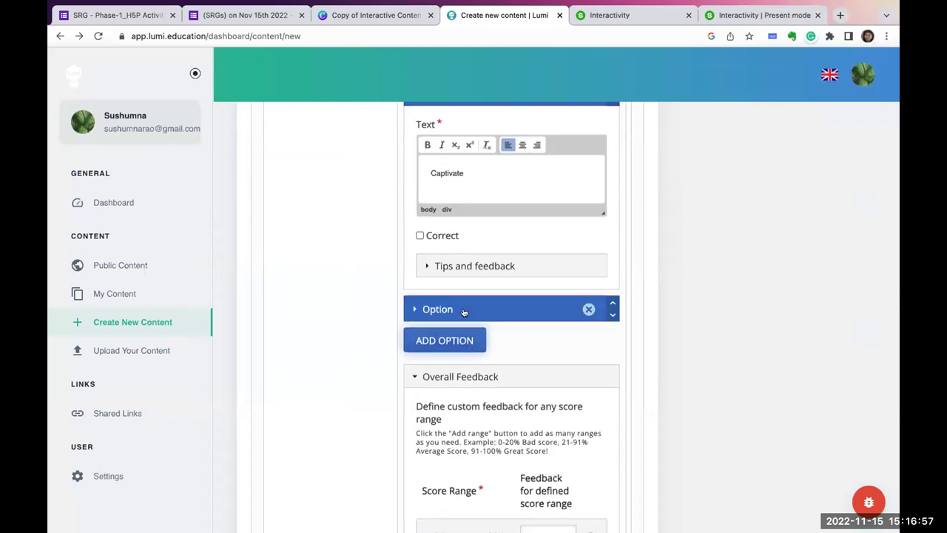
left_click(443, 363)
type("Camtasia")
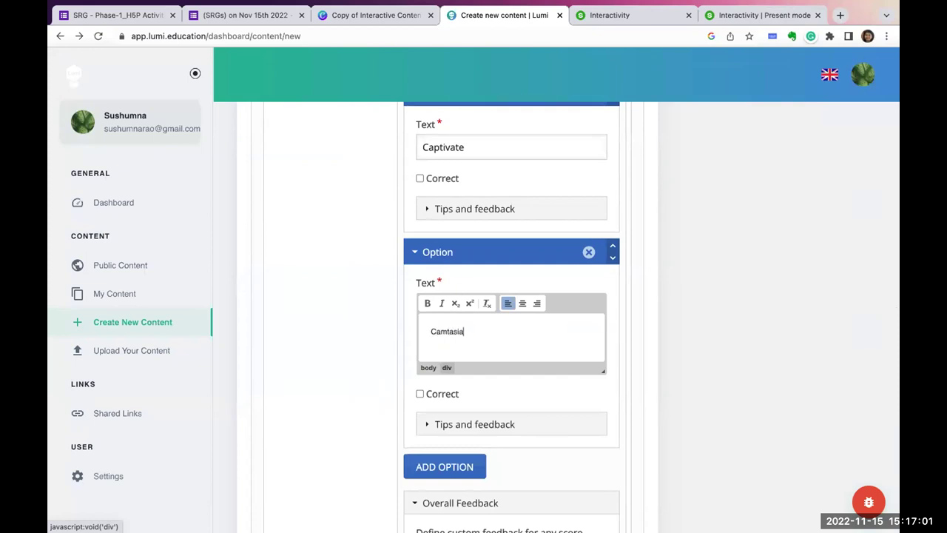
scroll(450, 408, "down", 2)
left_click(451, 376)
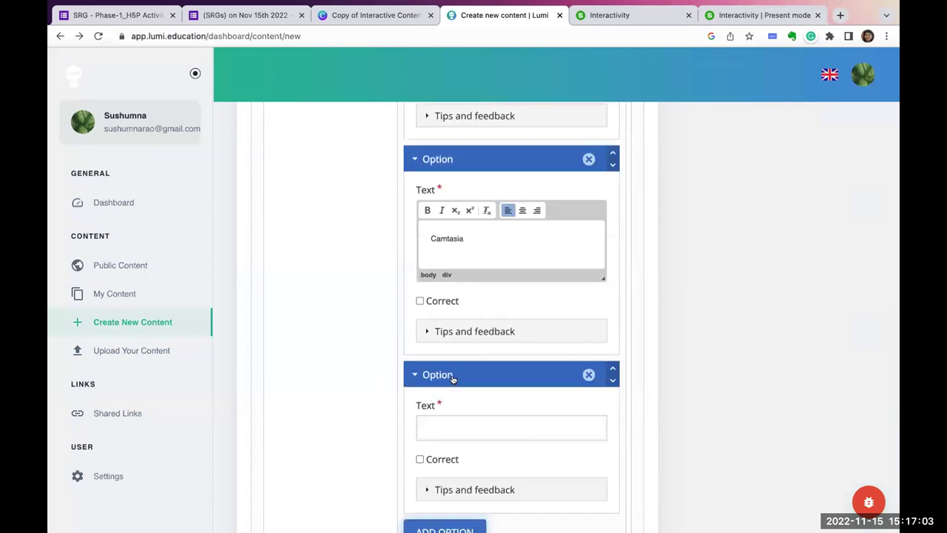
scroll(443, 361, "up", 15)
scroll(443, 361, "down", 2)
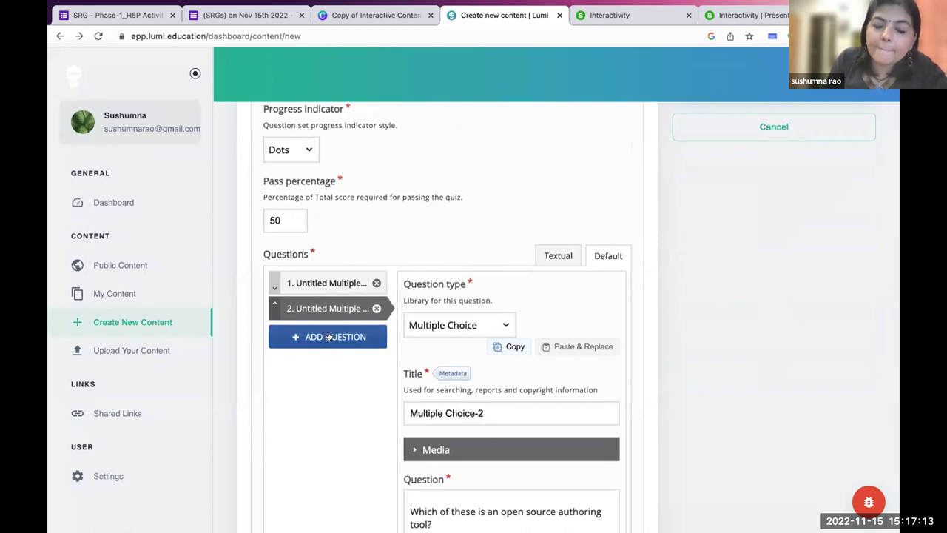
scroll(338, 425, "down", 3)
scroll(337, 433, "down", 7)
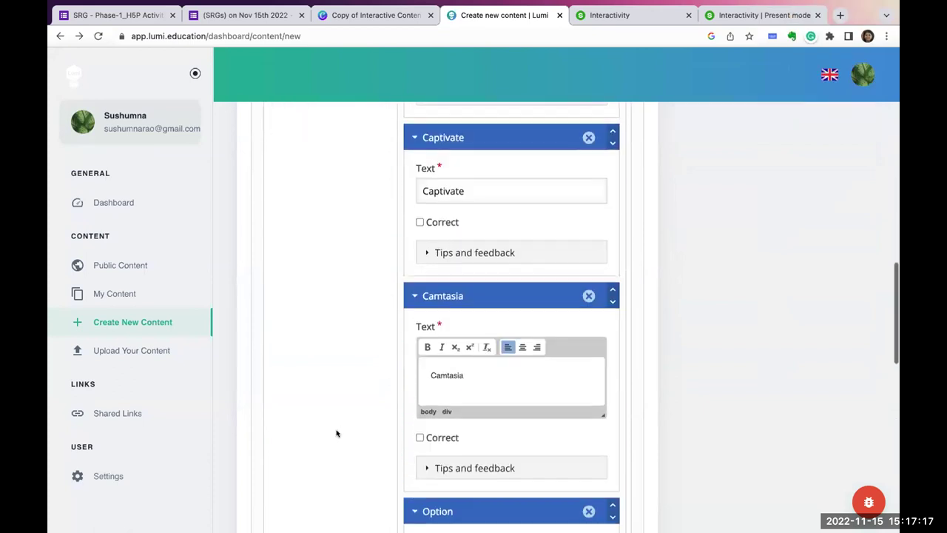
Type ISpring into the empty fourth answer, leaving it incorrect, then scroll down to Behavioural settings.
left_click(446, 389)
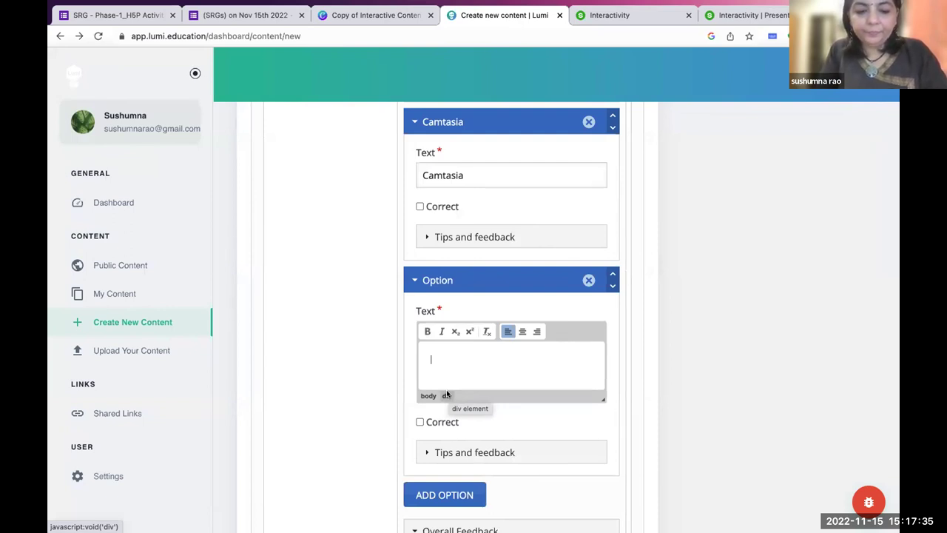
type("ISpring")
scroll(510, 318, "down", 2)
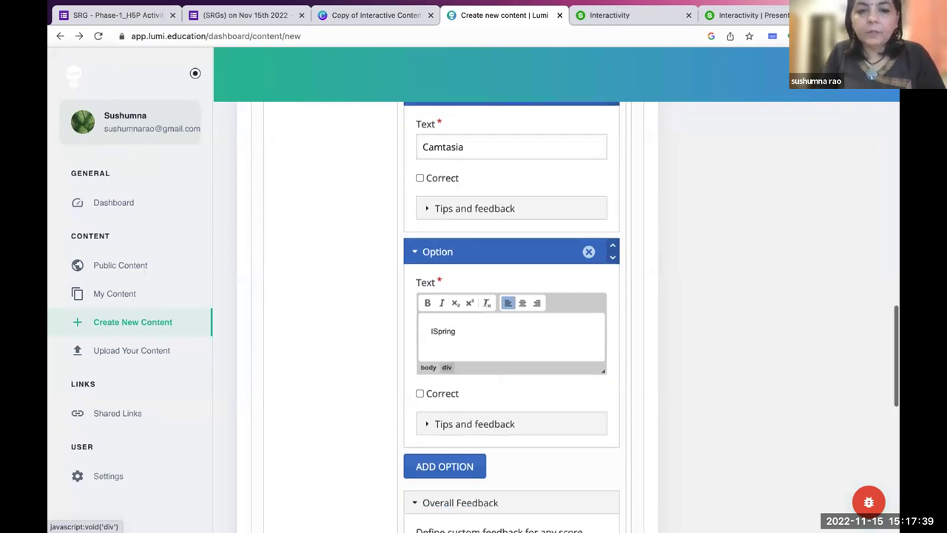
scroll(511, 318, "up", 6)
scroll(510, 318, "down", 10)
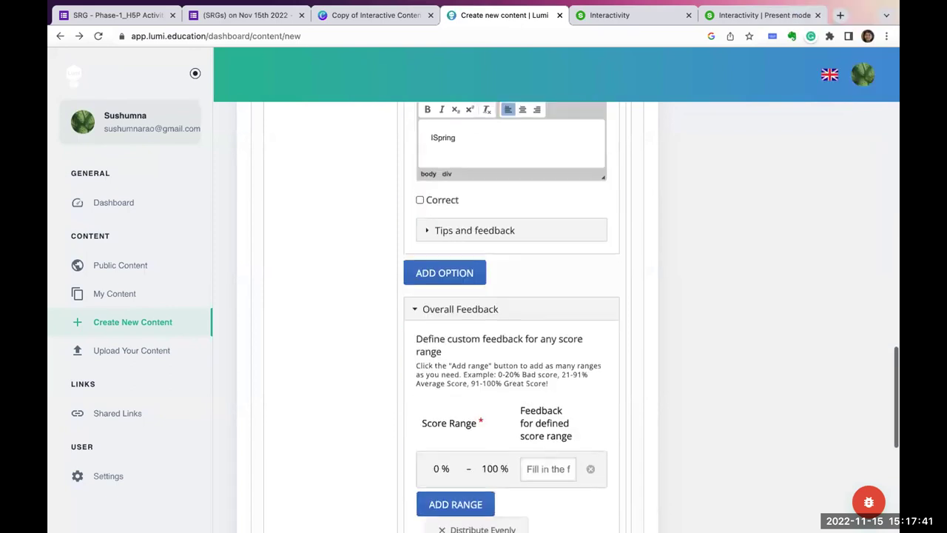
scroll(510, 318, "up", 8)
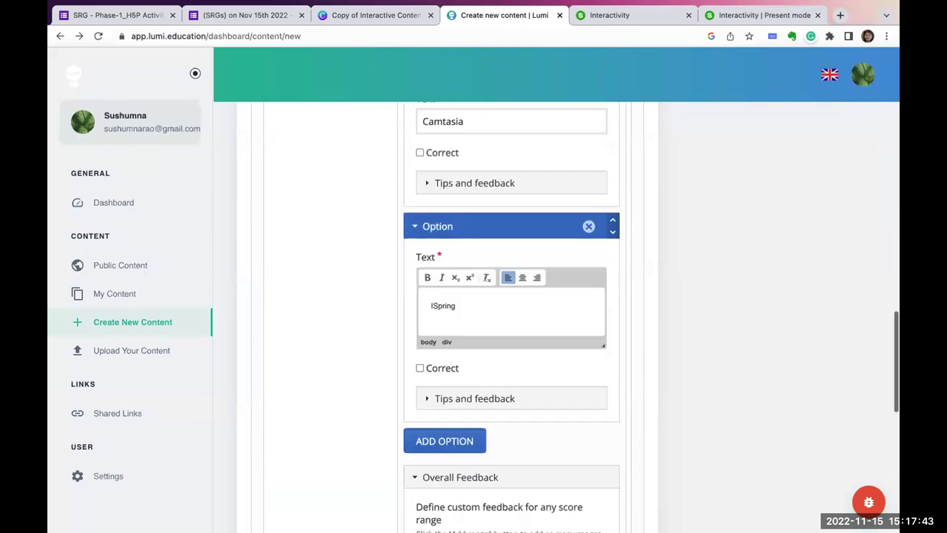
scroll(447, 392, "up", 3)
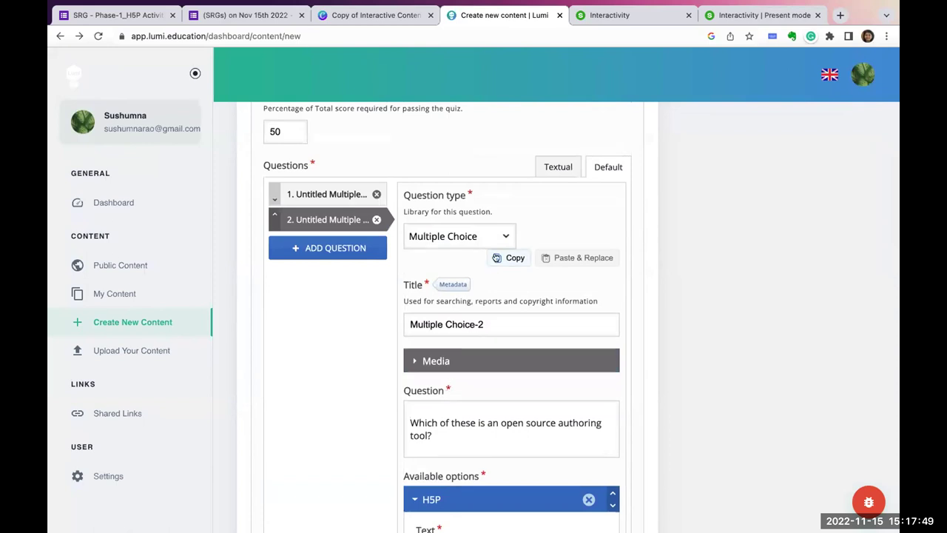
scroll(489, 410, "down", 10)
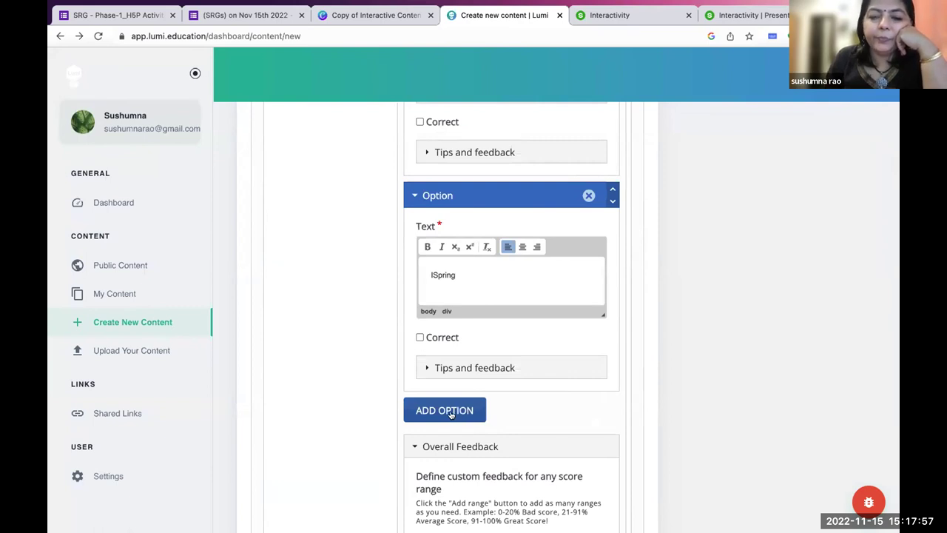
scroll(451, 414, "up", 1)
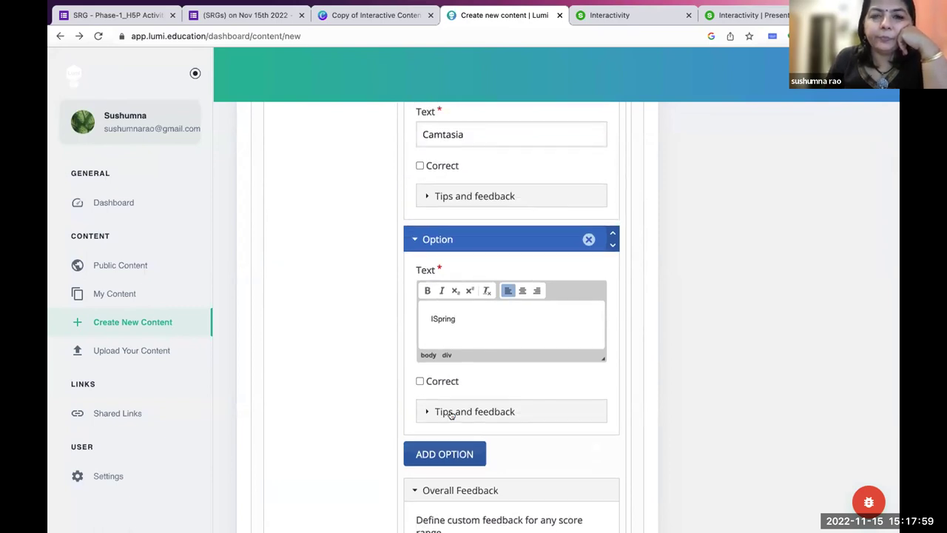
scroll(451, 414, "up", 12)
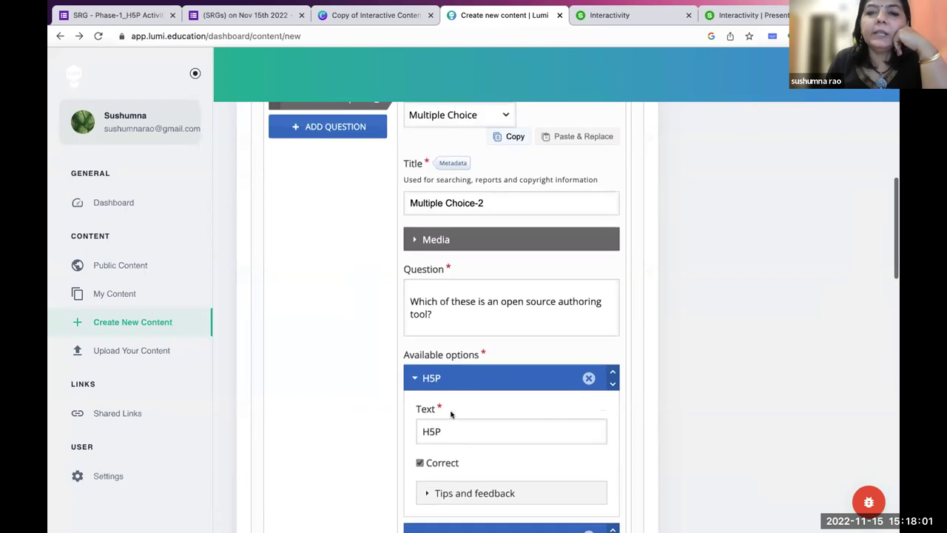
scroll(450, 414, "up", 3)
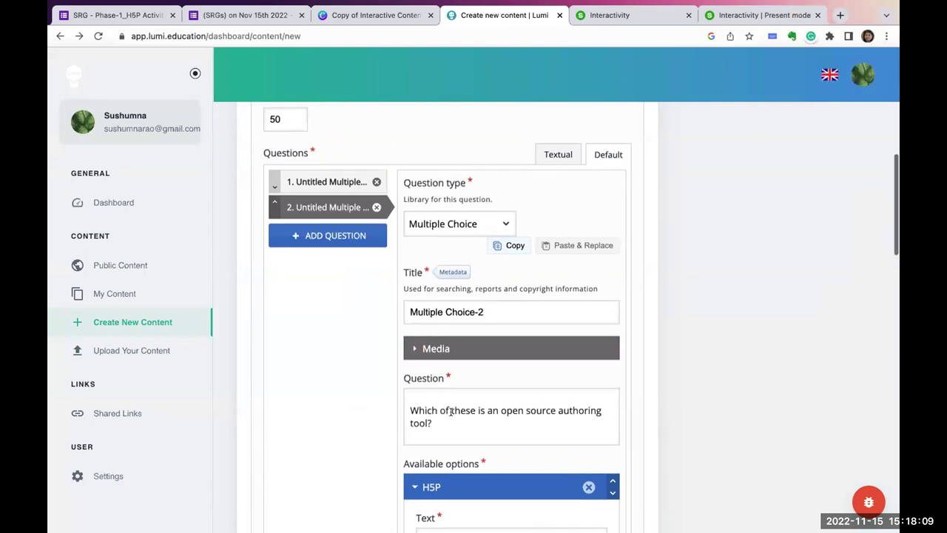
scroll(451, 413, "down", 1)
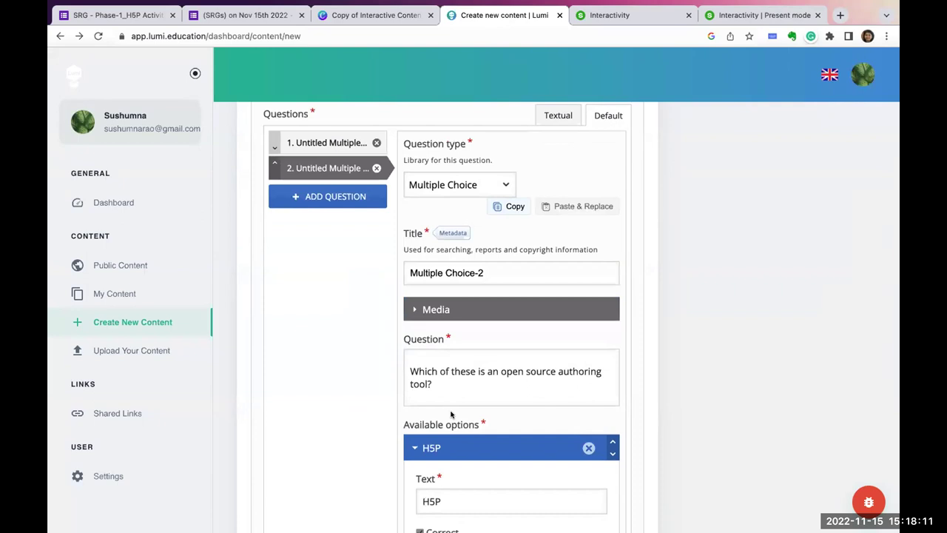
scroll(451, 414, "up", 5)
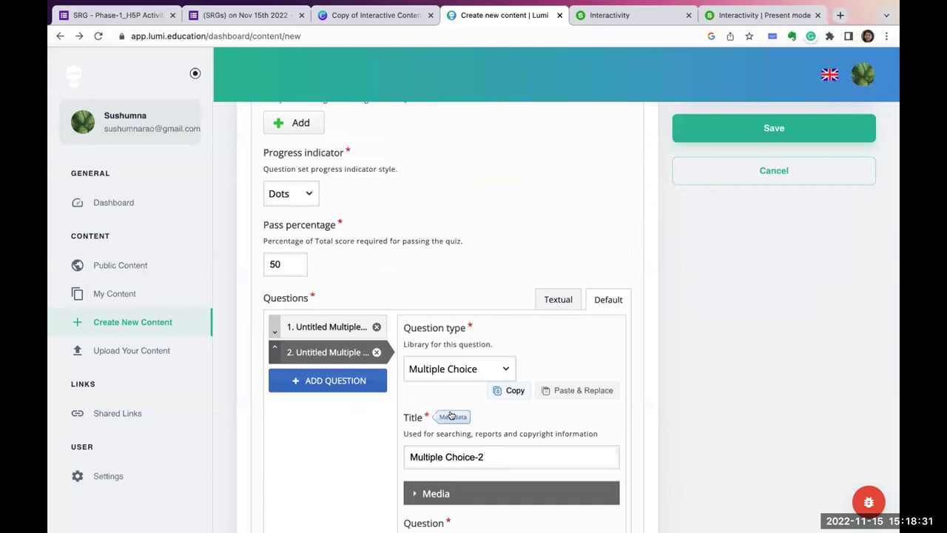
scroll(450, 414, "down", 6)
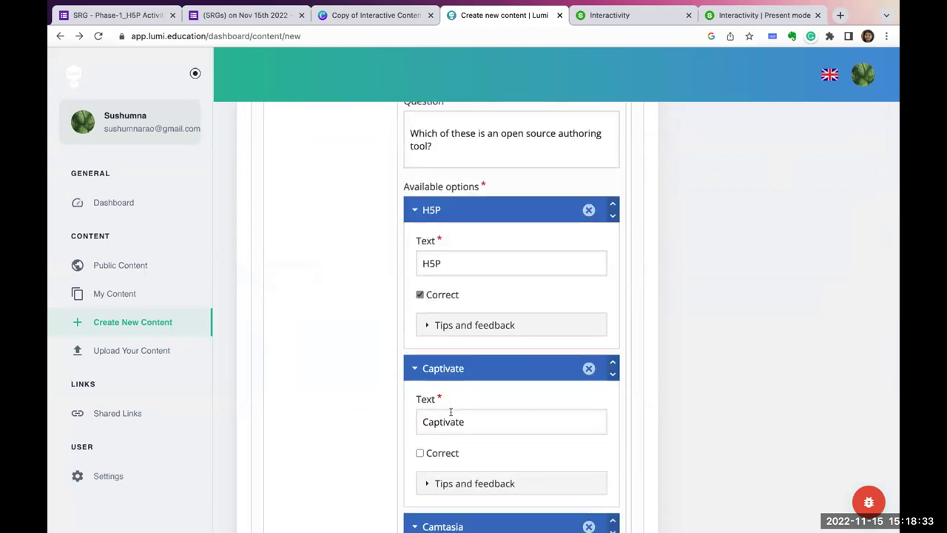
scroll(451, 412, "down", 10)
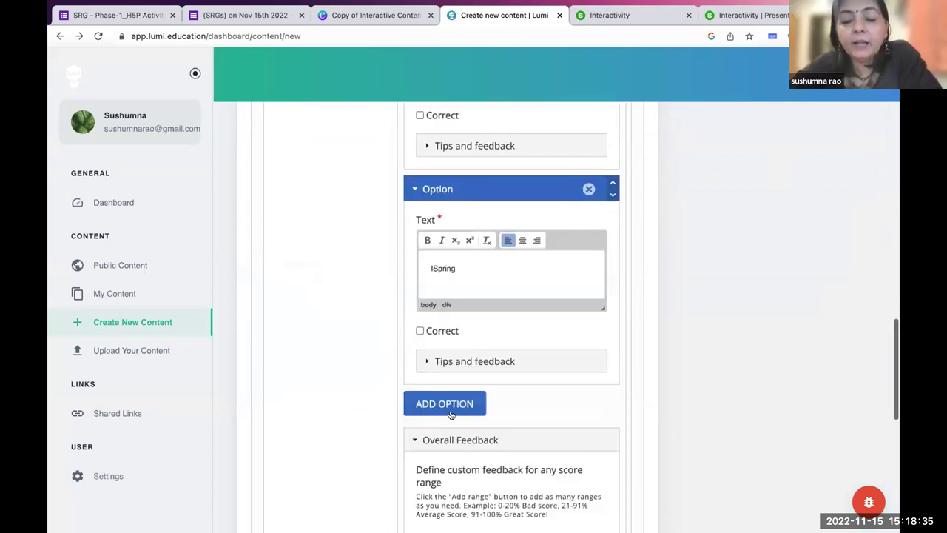
scroll(451, 414, "down", 1)
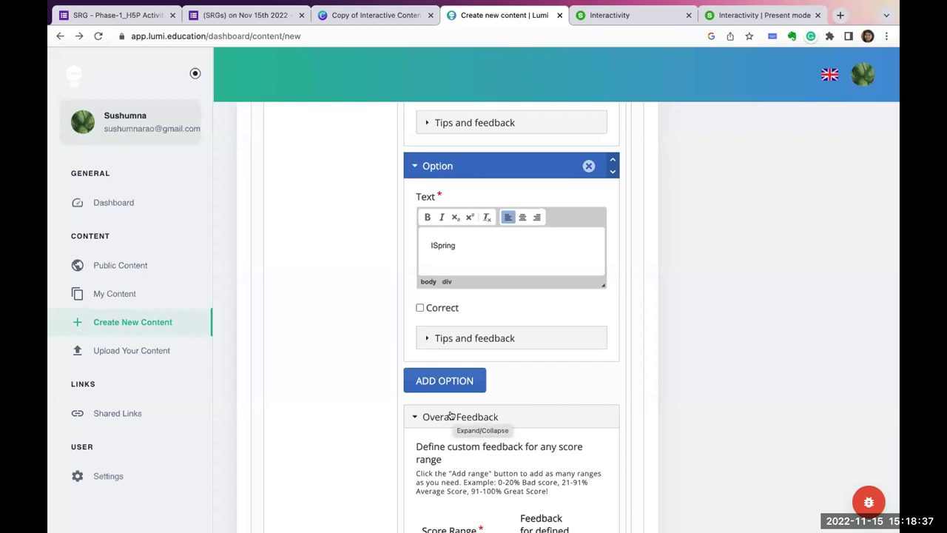
scroll(451, 414, "down", 10)
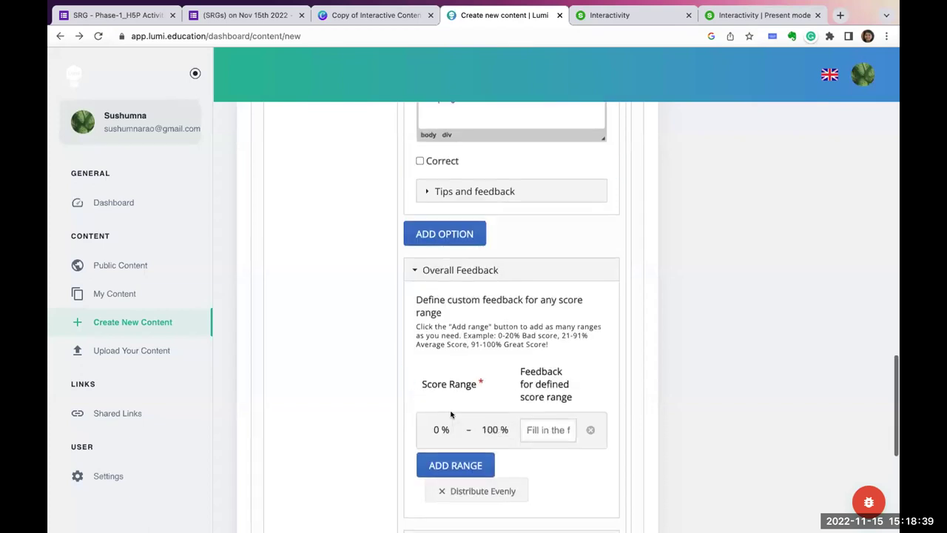
scroll(450, 415, "up", 20)
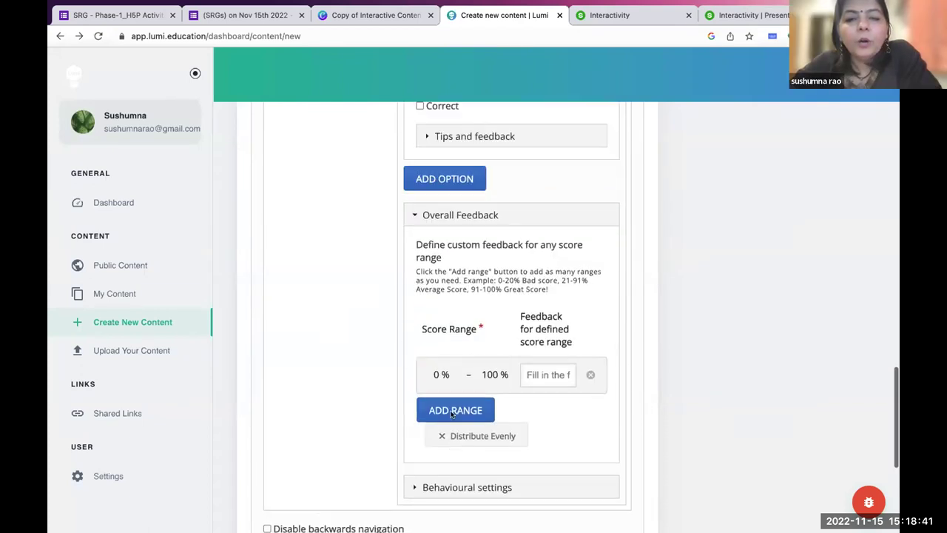
scroll(450, 414, "up", 7)
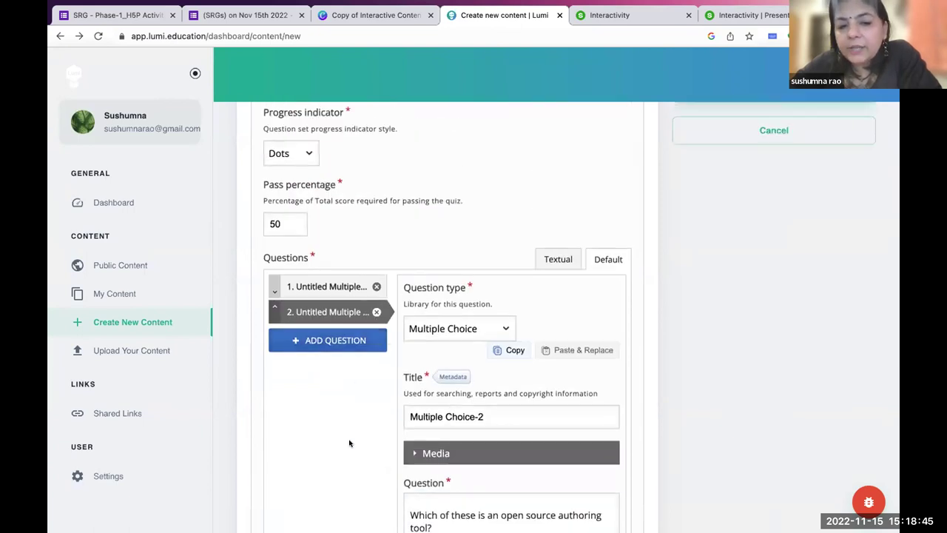
scroll(349, 442, "down", 2)
scroll(349, 442, "down", 1)
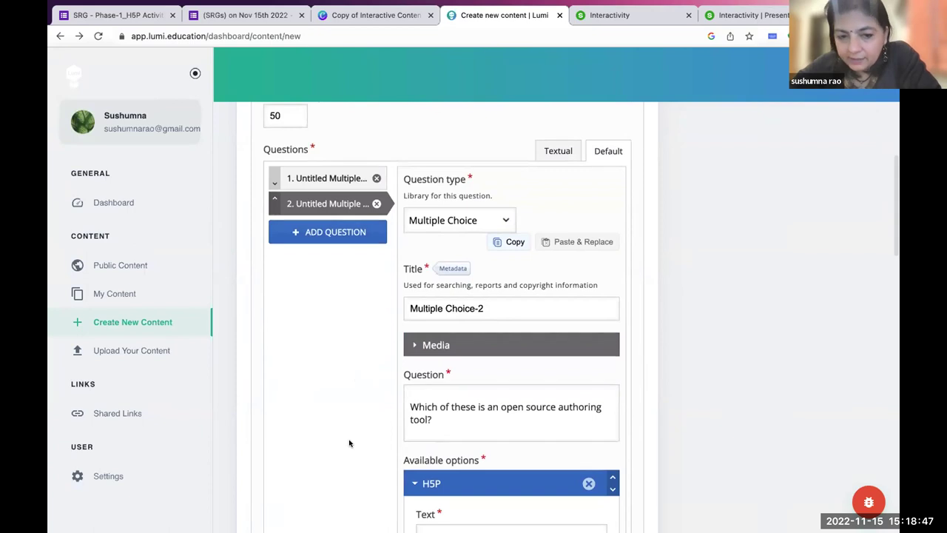
scroll(349, 442, "down", 13)
scroll(349, 442, "down", 15)
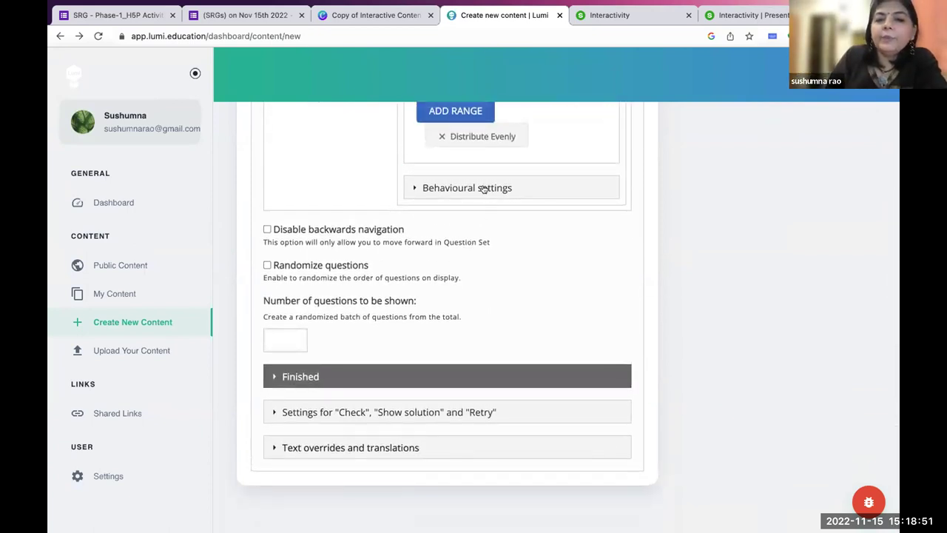
In the question's Behavioural settings, disable the Show Solution and Retry buttons.
left_click(482, 190)
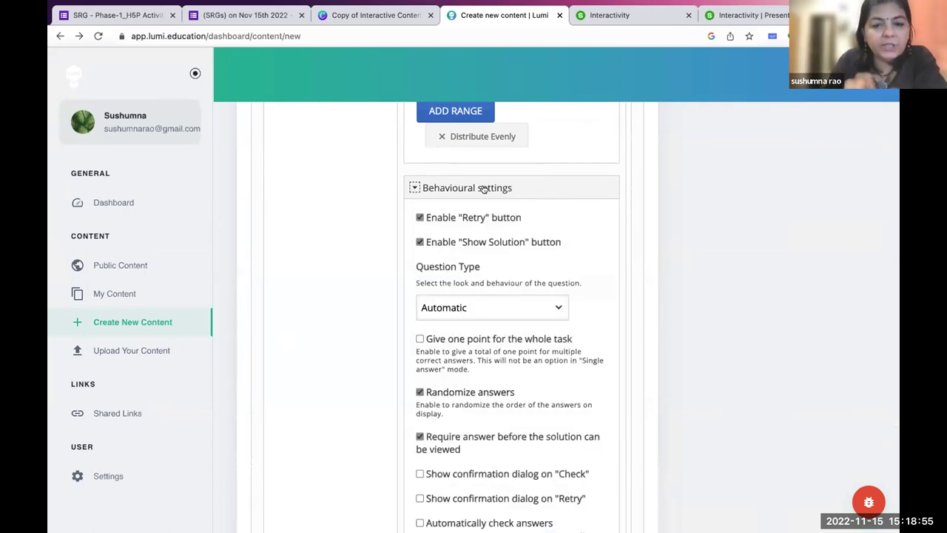
left_click(419, 242)
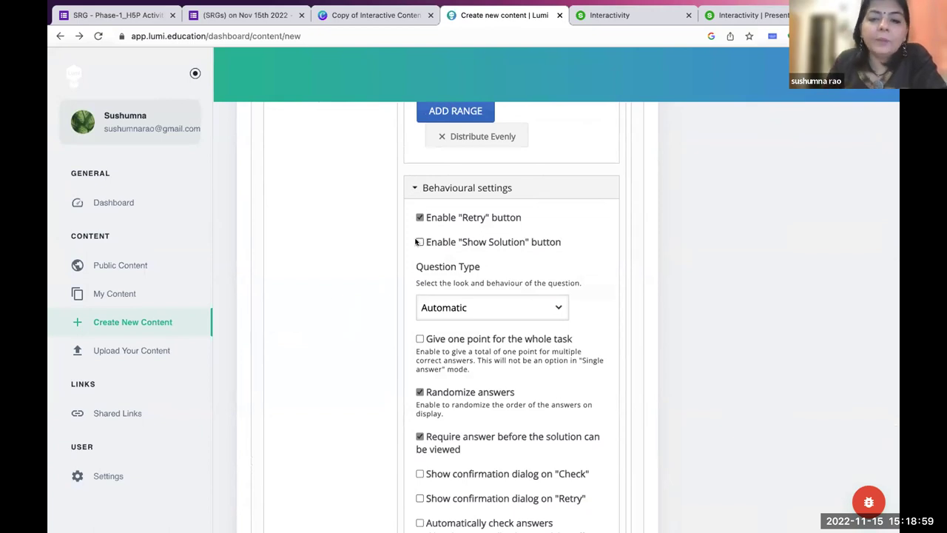
scroll(337, 327, "down", 1)
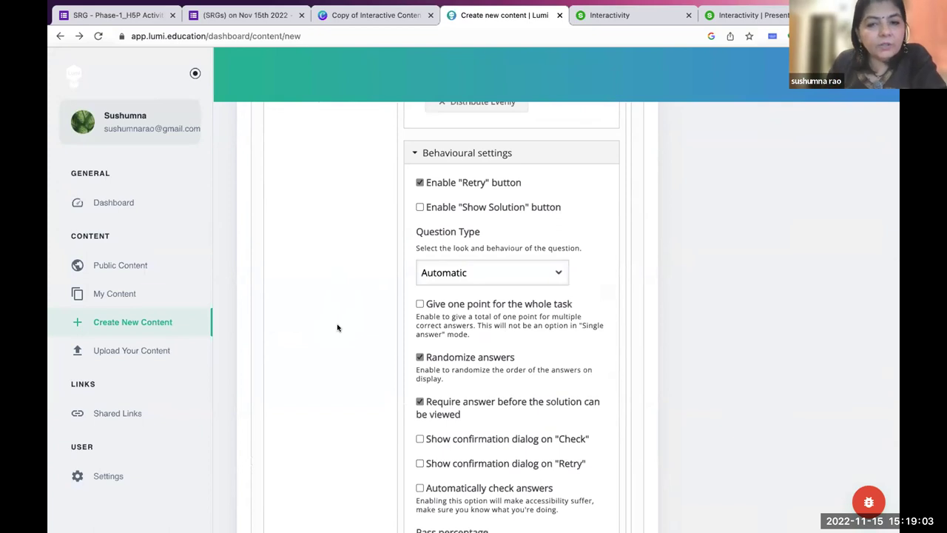
left_click(421, 182)
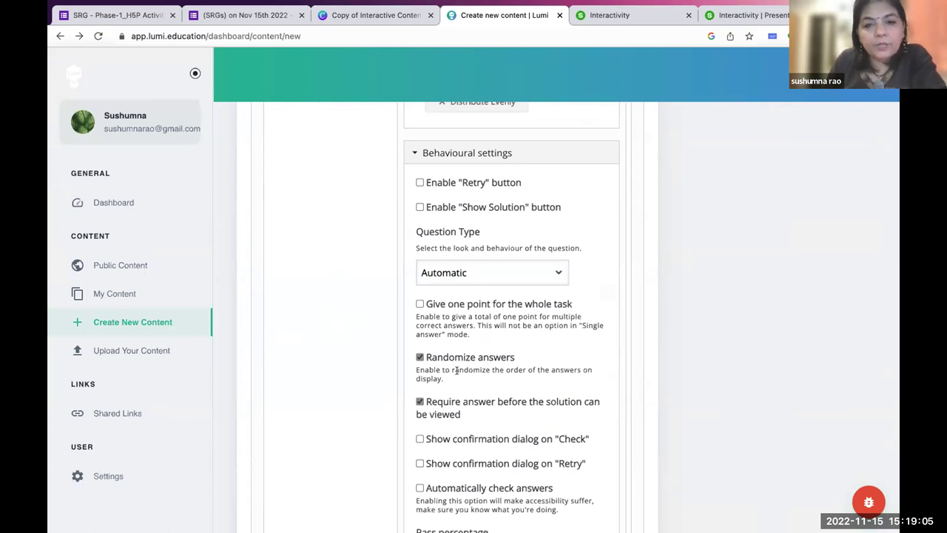
Expand the quiz's Finished section to view its result and button settings.
scroll(456, 371, "down", 4)
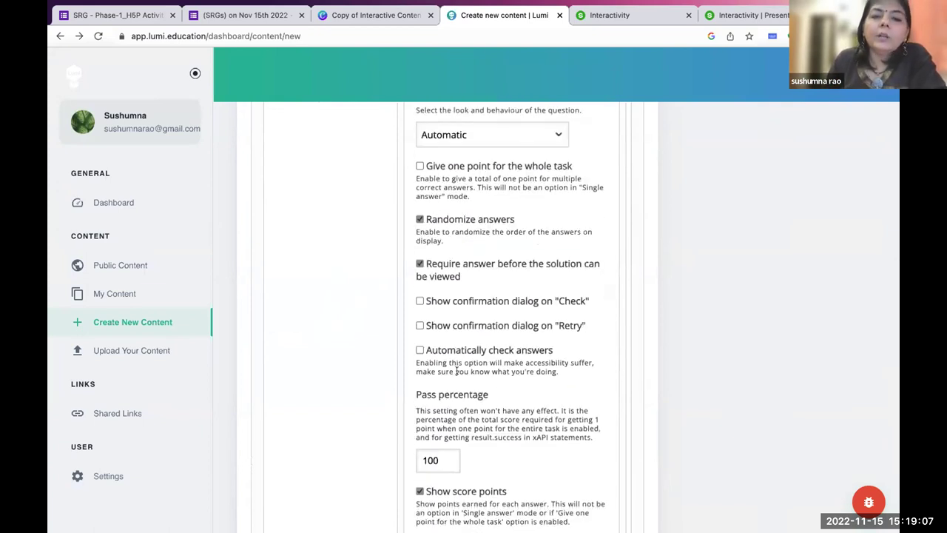
scroll(456, 370, "down", 6)
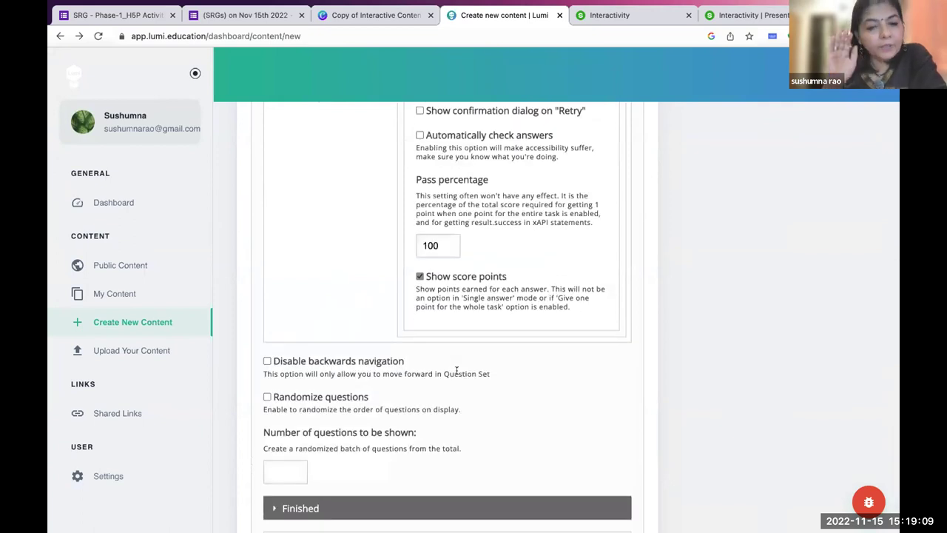
scroll(457, 370, "down", 3)
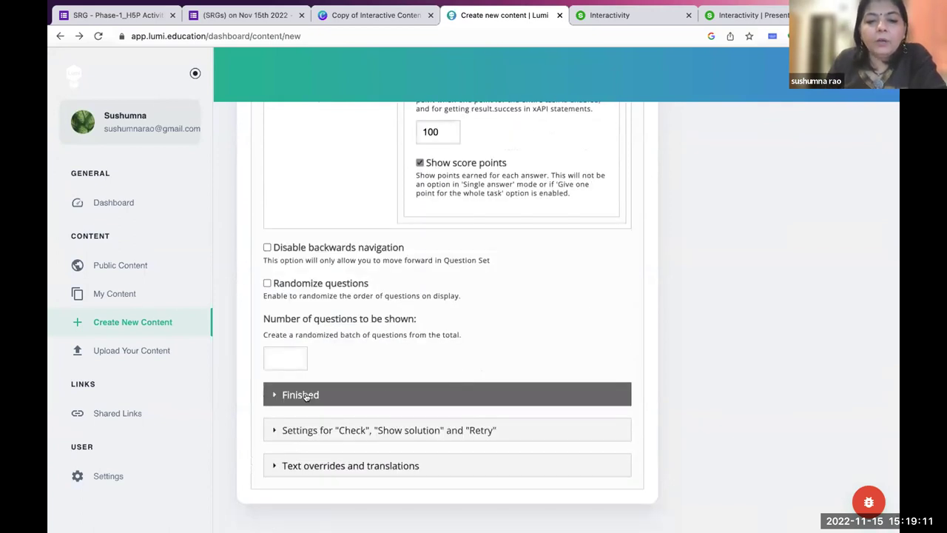
left_click(306, 396)
scroll(307, 392, "down", 3)
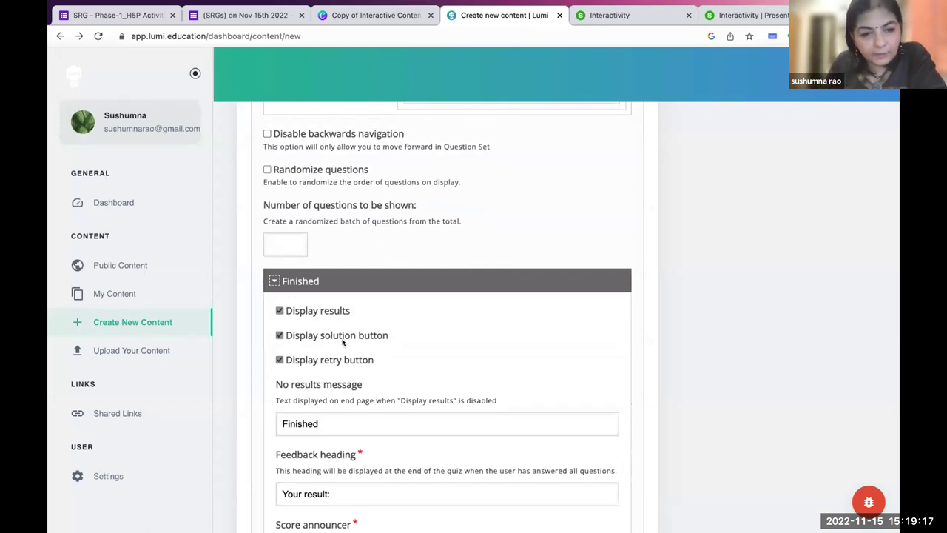
Collapse the Finished section and go back to the 'Open Source Tools' title field.
left_click(274, 281)
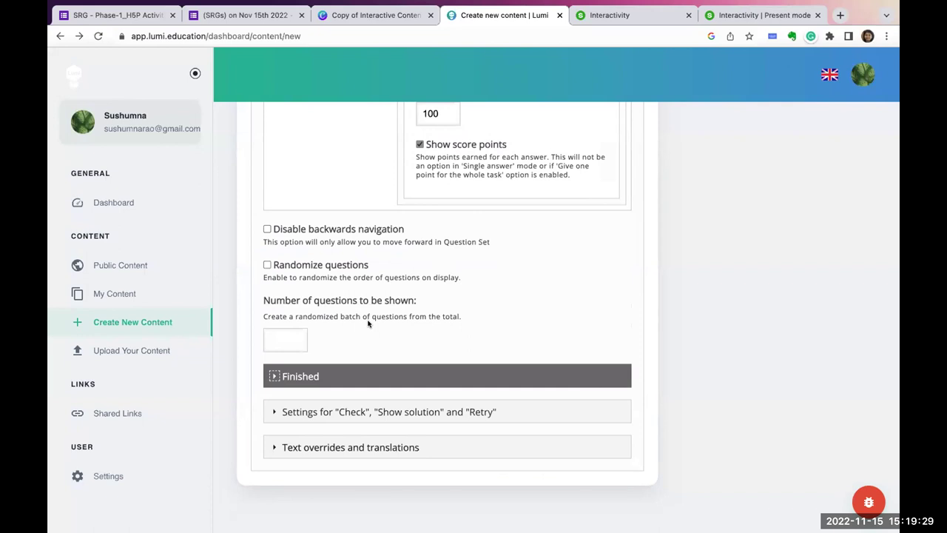
scroll(367, 323, "up", 20)
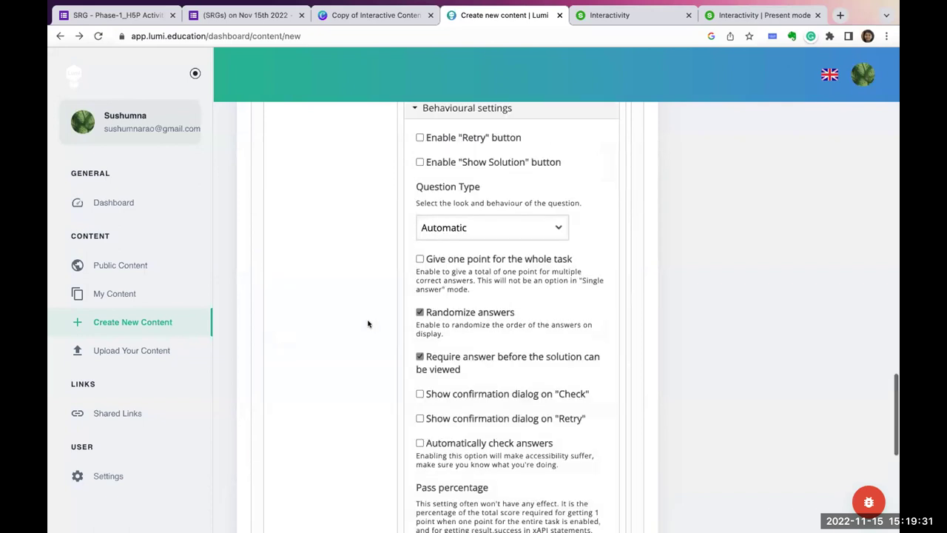
scroll(368, 322, "down", 1)
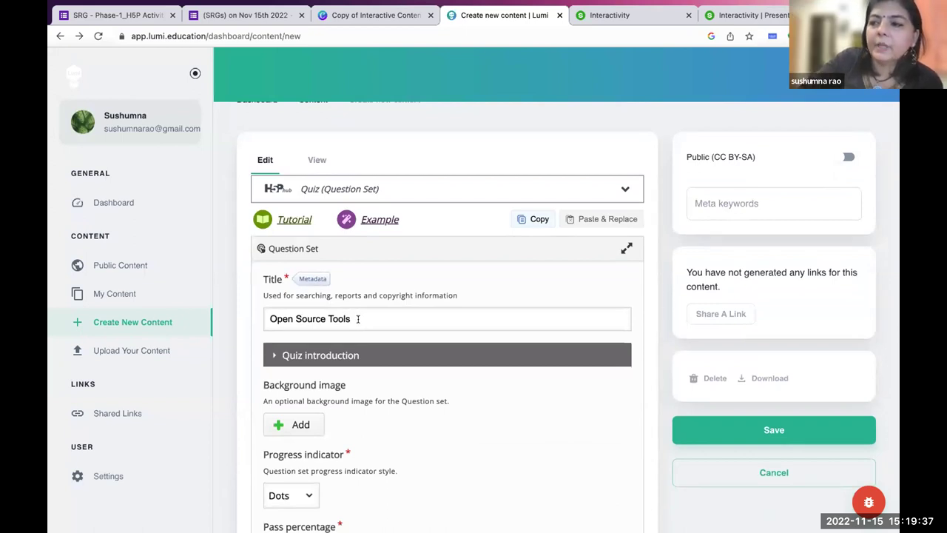
left_click(273, 317)
left_click_drag(274, 316, 268, 318)
scroll(412, 449, "down", 4)
scroll(412, 449, "down", 3)
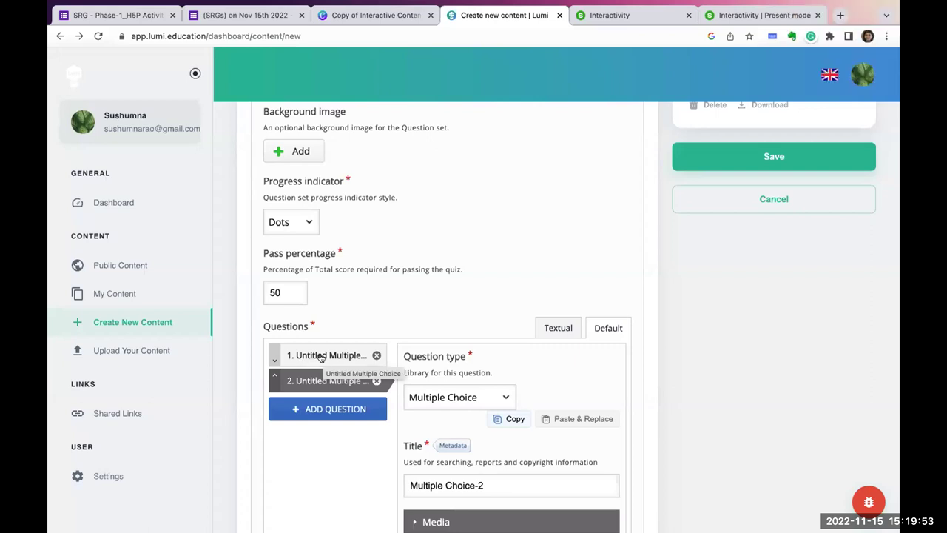
scroll(320, 357, "up", 5)
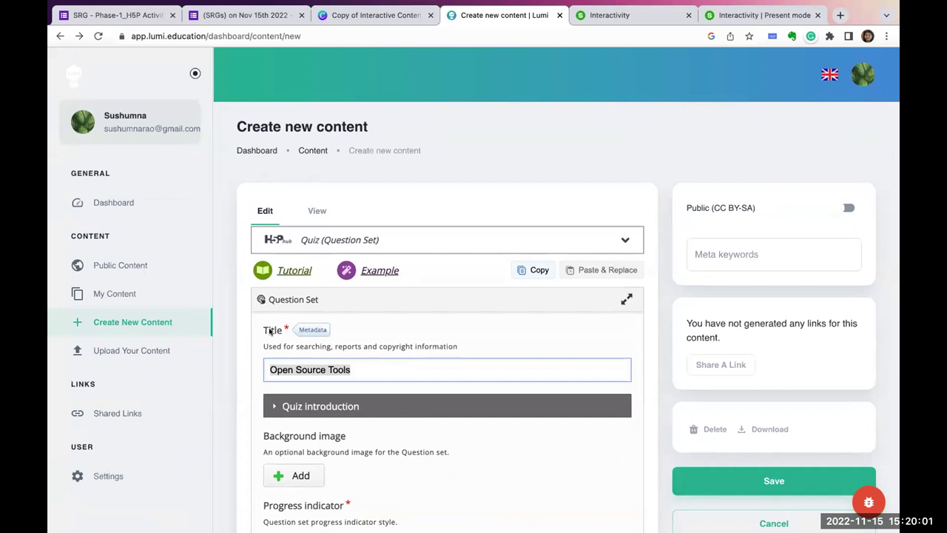
left_click(306, 331)
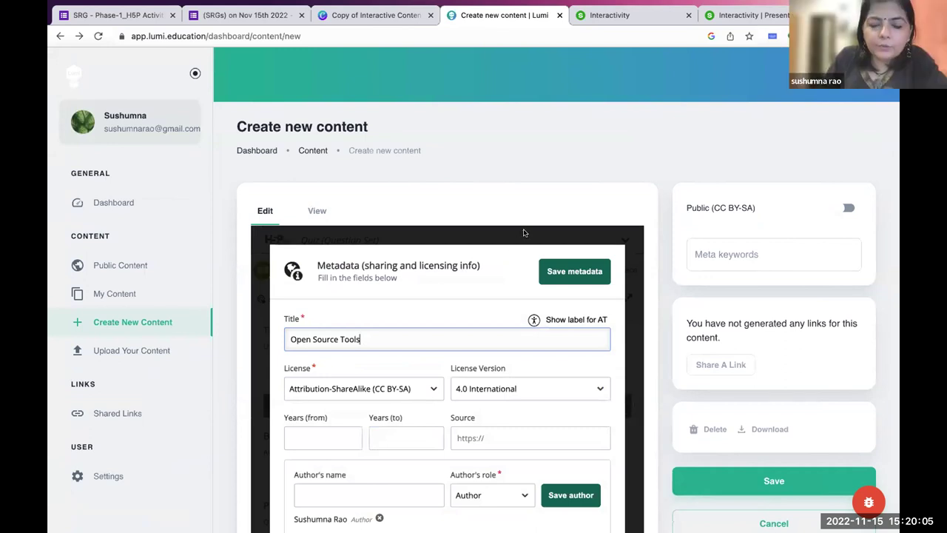
left_click(551, 272)
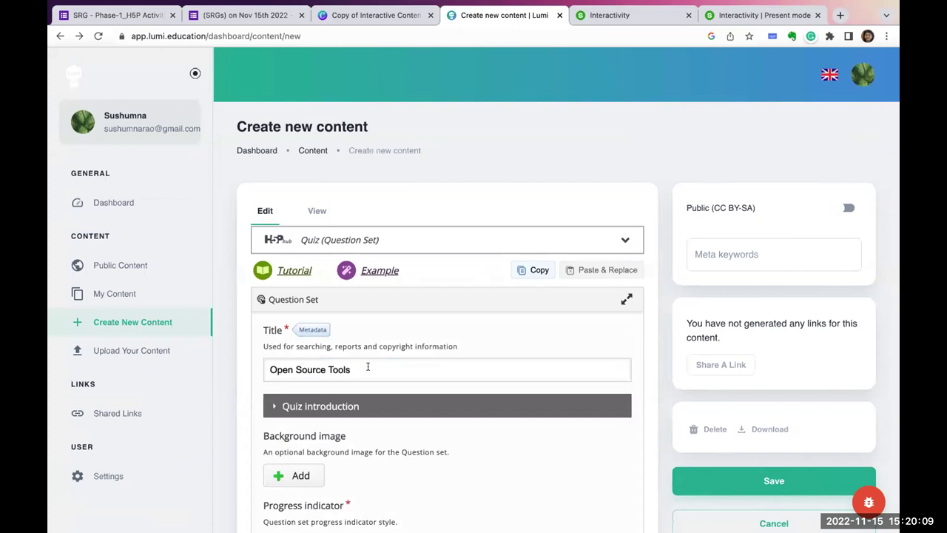
scroll(367, 367, "down", 2)
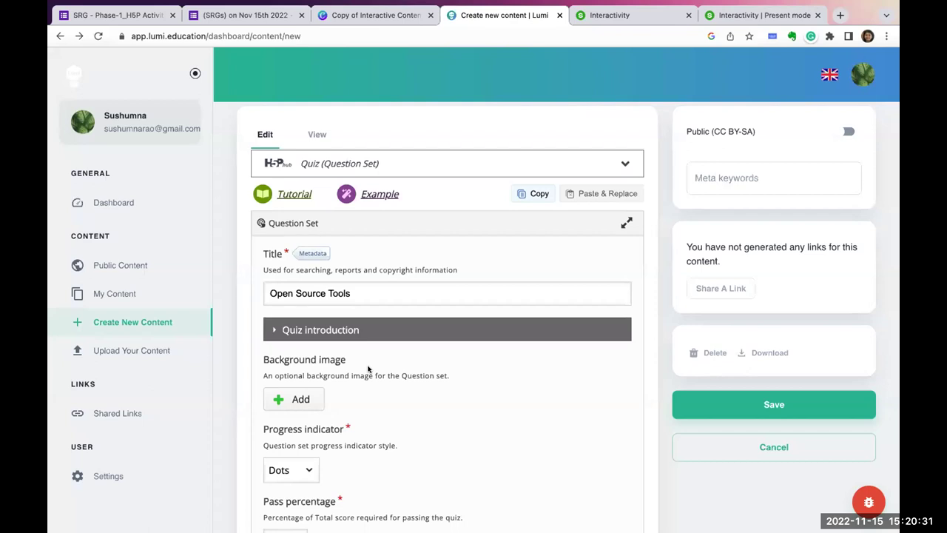
Enable Randomize questions in the question set options and focus the Number of questions to be shown box.
scroll(368, 369, "down", 10)
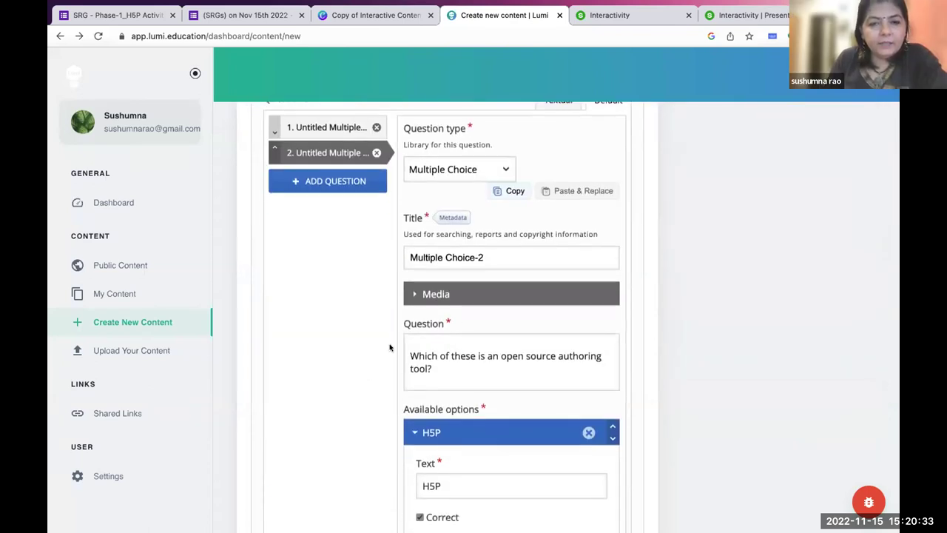
scroll(392, 340, "down", 2)
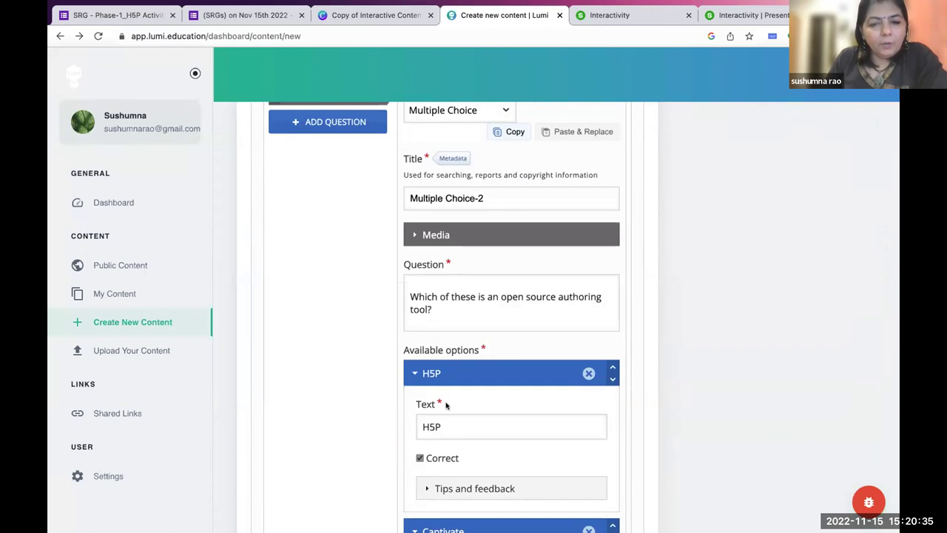
scroll(446, 405, "down", 5)
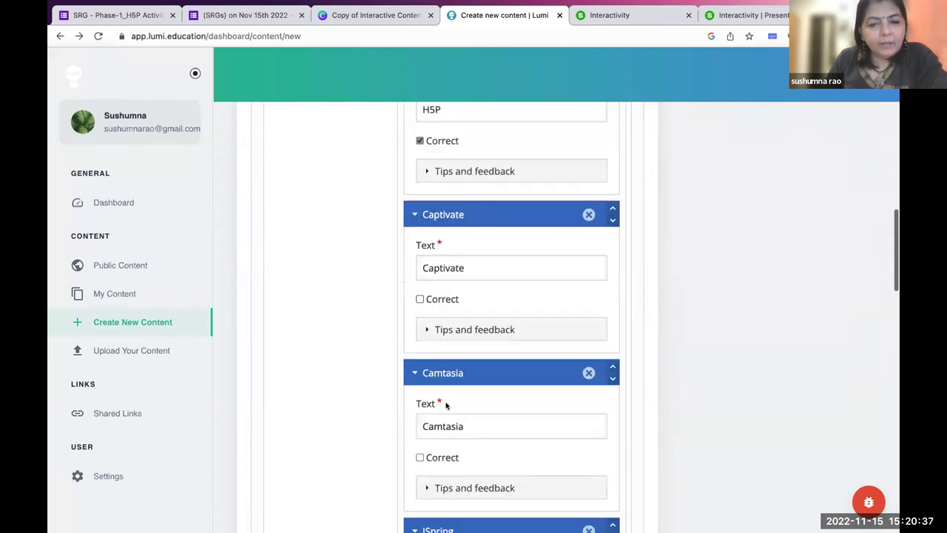
scroll(446, 404, "down", 6)
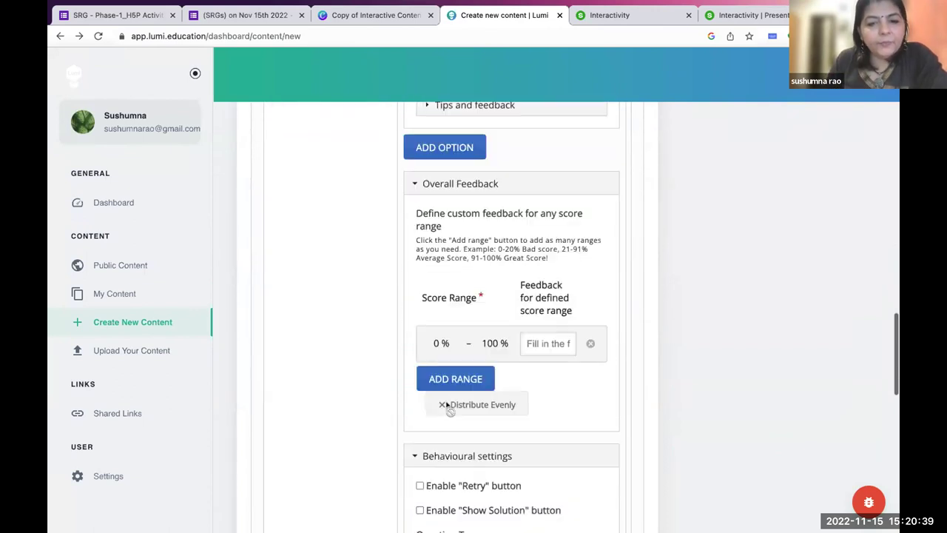
scroll(446, 404, "down", 5)
scroll(446, 405, "up", 2)
scroll(446, 405, "down", 1)
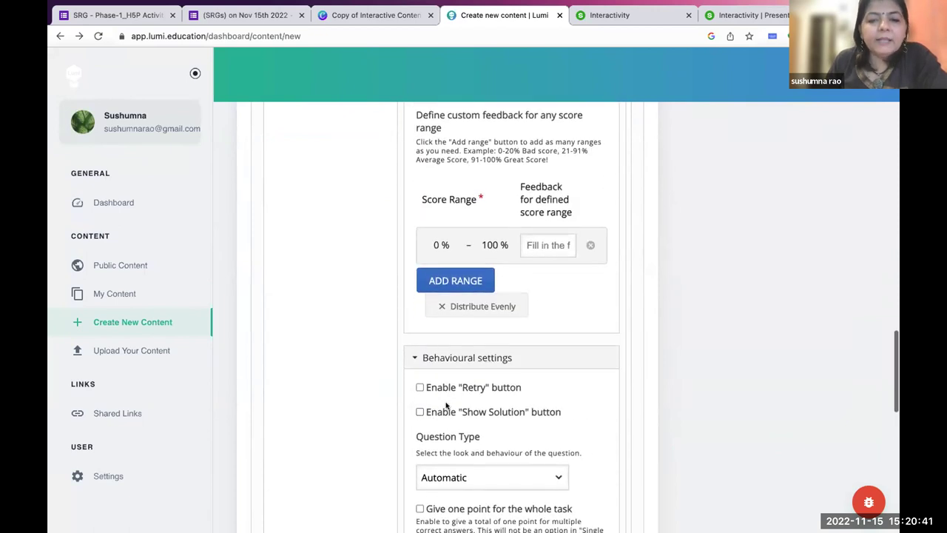
scroll(446, 405, "down", 3)
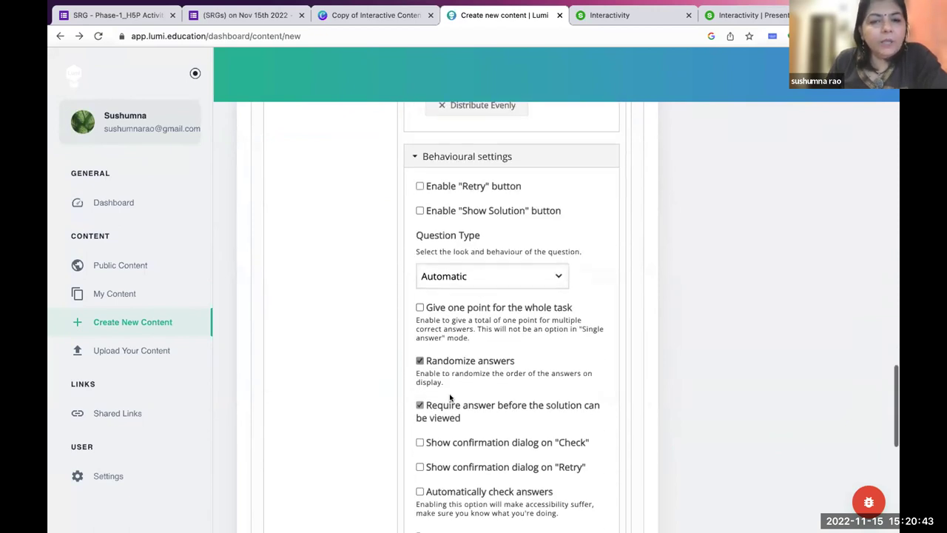
scroll(449, 398, "down", 2)
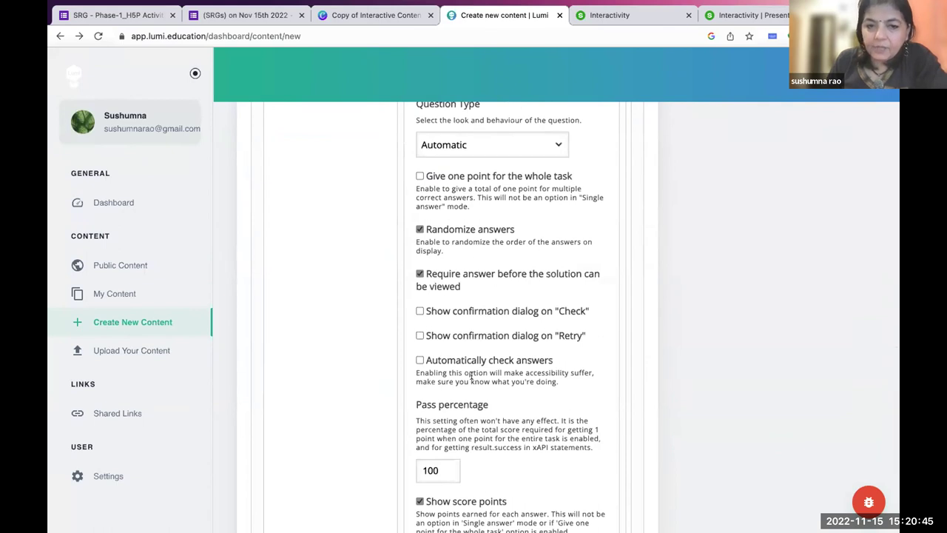
scroll(471, 375, "down", 5)
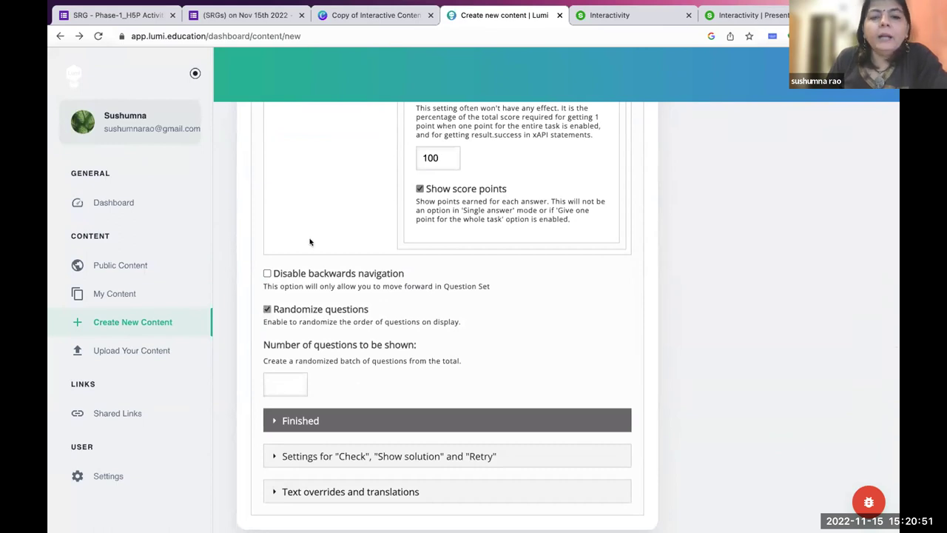
scroll(309, 242, "up", 5)
scroll(309, 242, "up", 6)
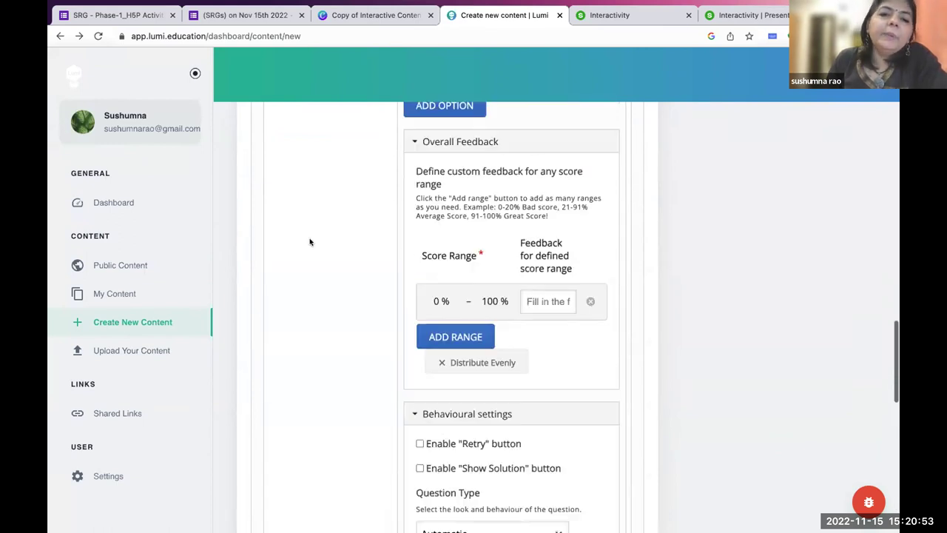
scroll(309, 241, "up", 2)
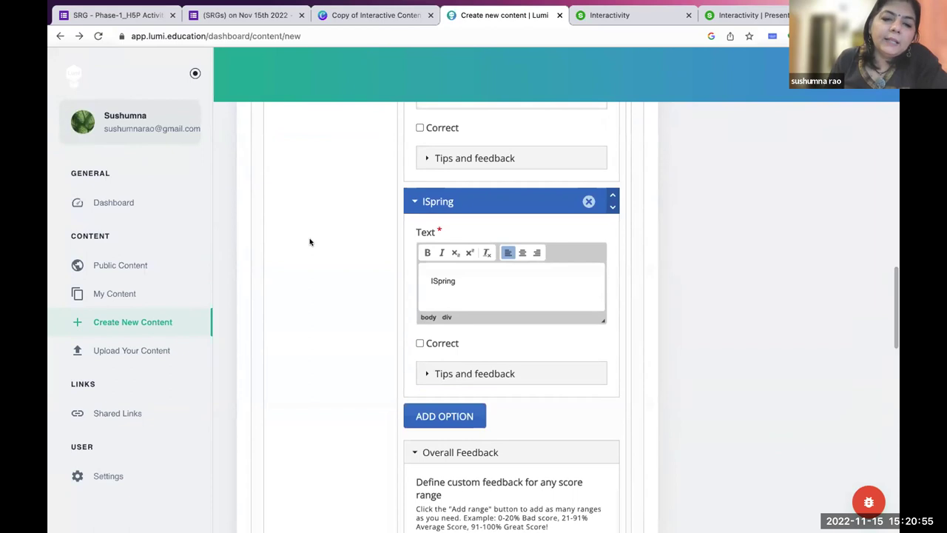
scroll(309, 242, "down", 10)
left_click(282, 337)
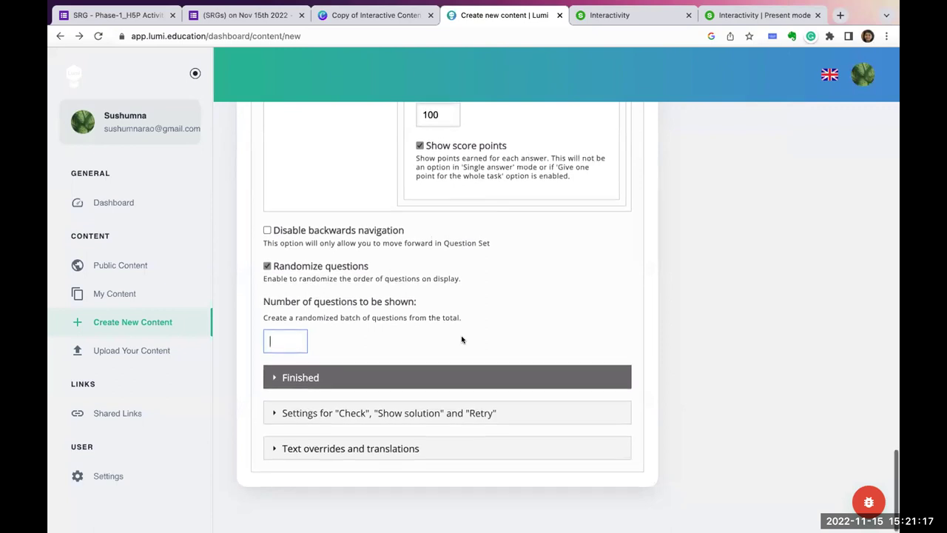
scroll(462, 339, "up", 20)
scroll(461, 340, "up", 10)
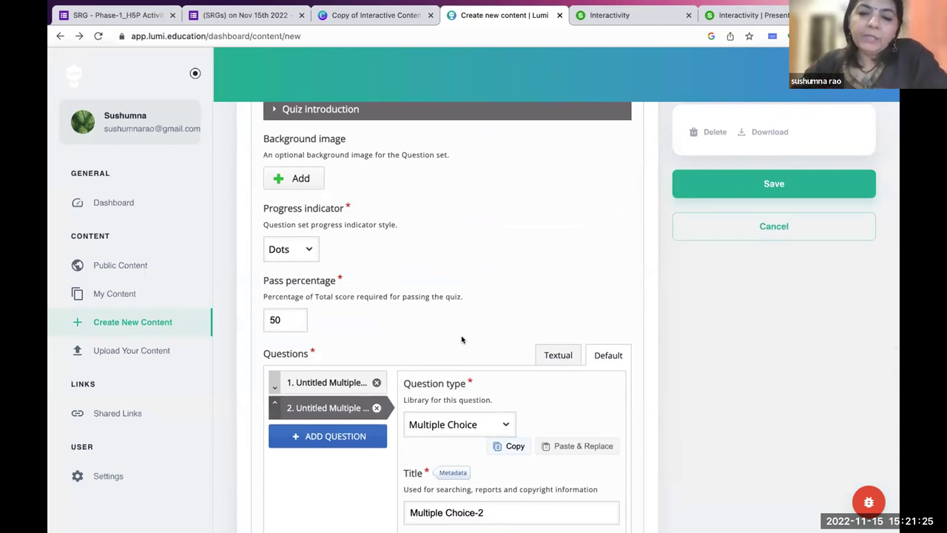
scroll(462, 340, "down", 3)
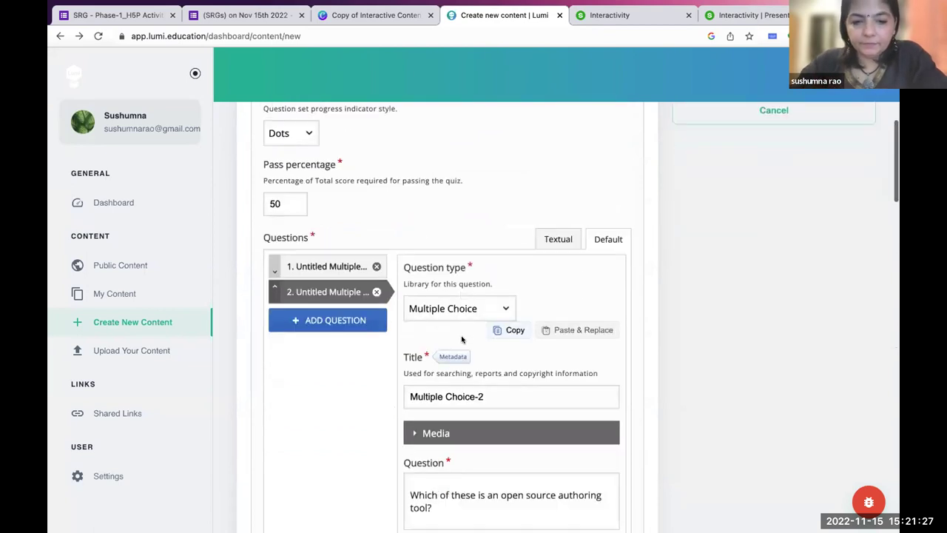
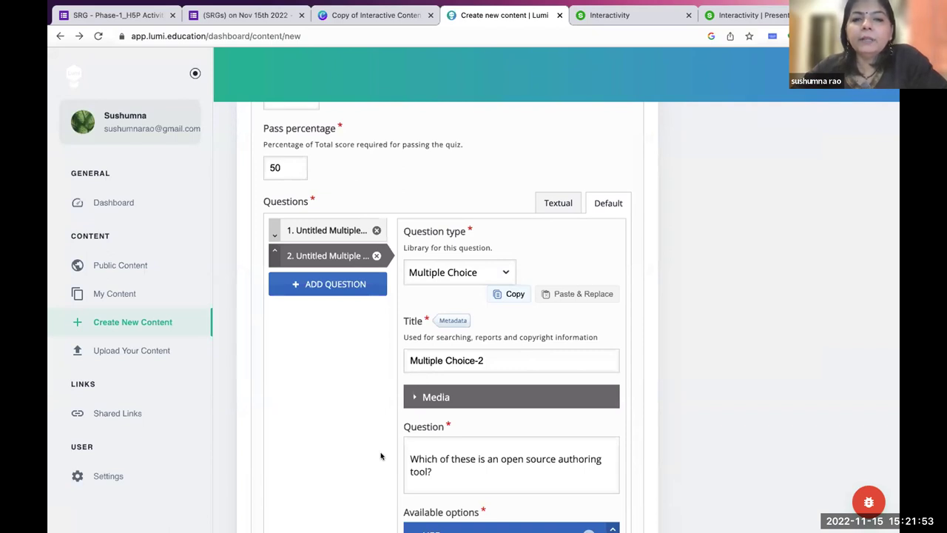
Scroll through the Open Source Tools Question Set settings.
scroll(381, 456, "down", 5)
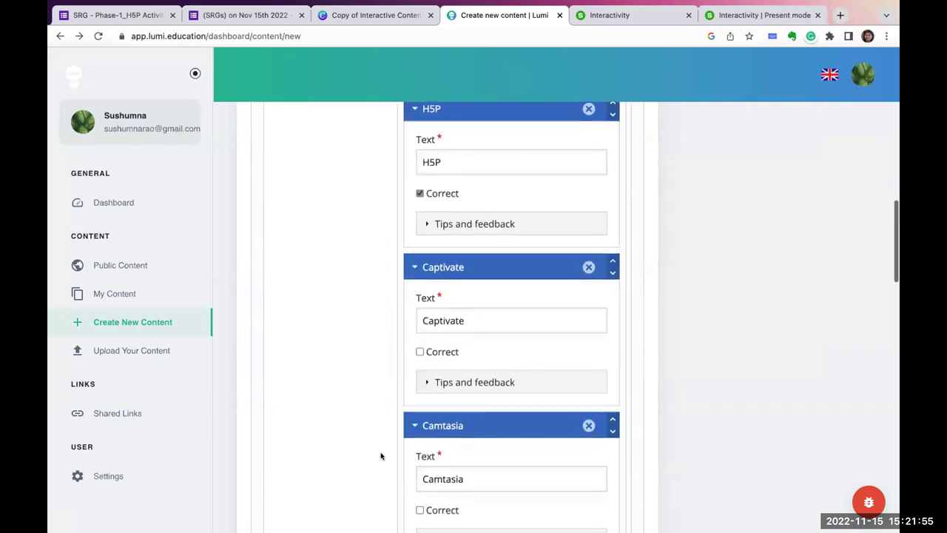
scroll(381, 456, "down", 15)
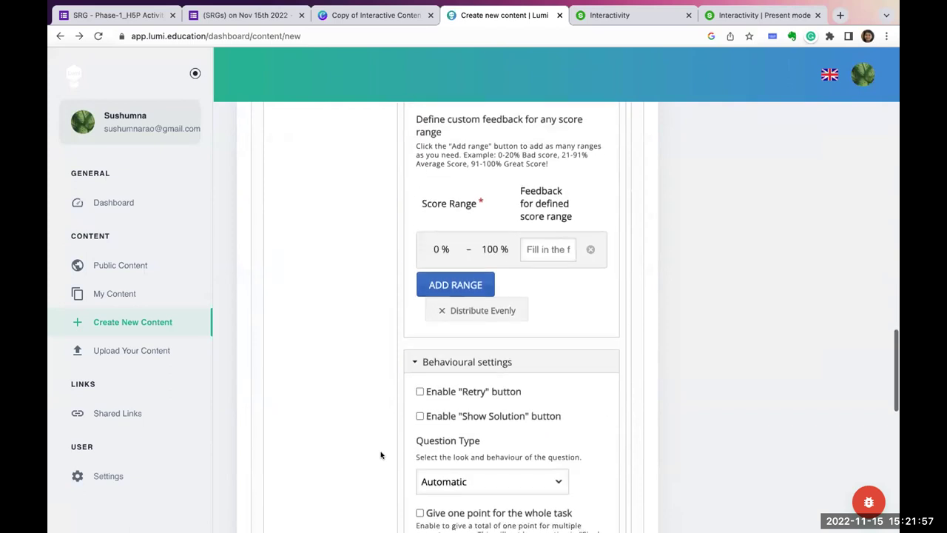
scroll(380, 452, "up", 6)
scroll(392, 413, "down", 2)
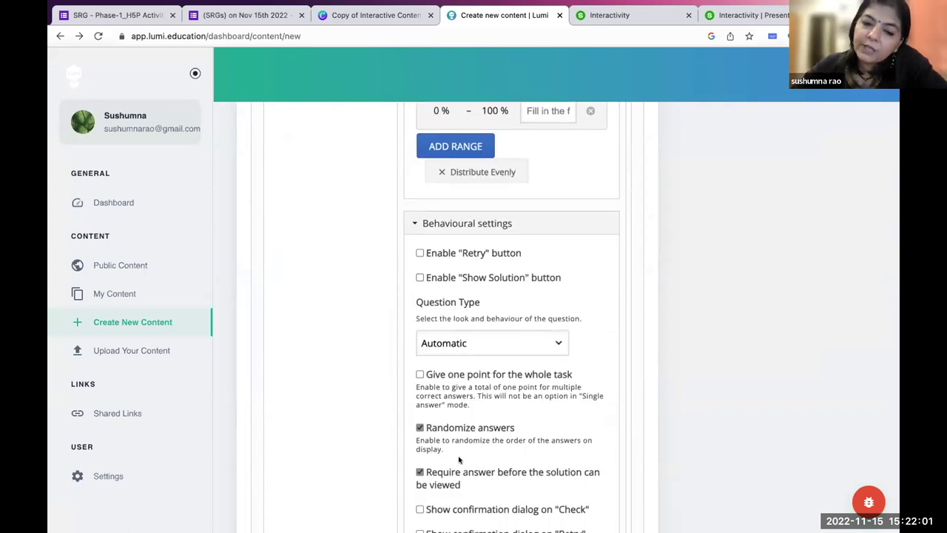
scroll(459, 459, "down", 6)
scroll(458, 459, "up", 2)
scroll(459, 459, "up", 5)
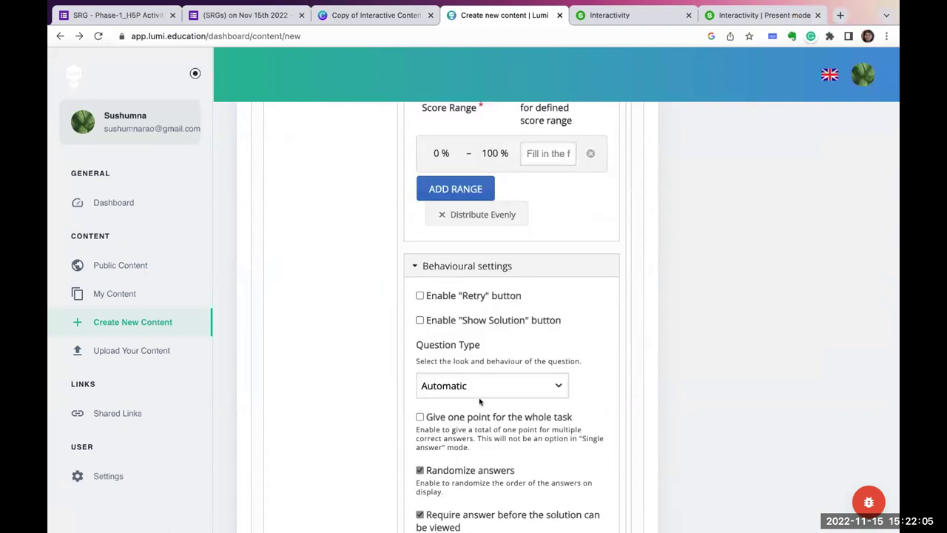
scroll(477, 414, "down", 15)
scroll(477, 422, "up", 12)
scroll(477, 423, "down", 1)
scroll(477, 425, "up", 3)
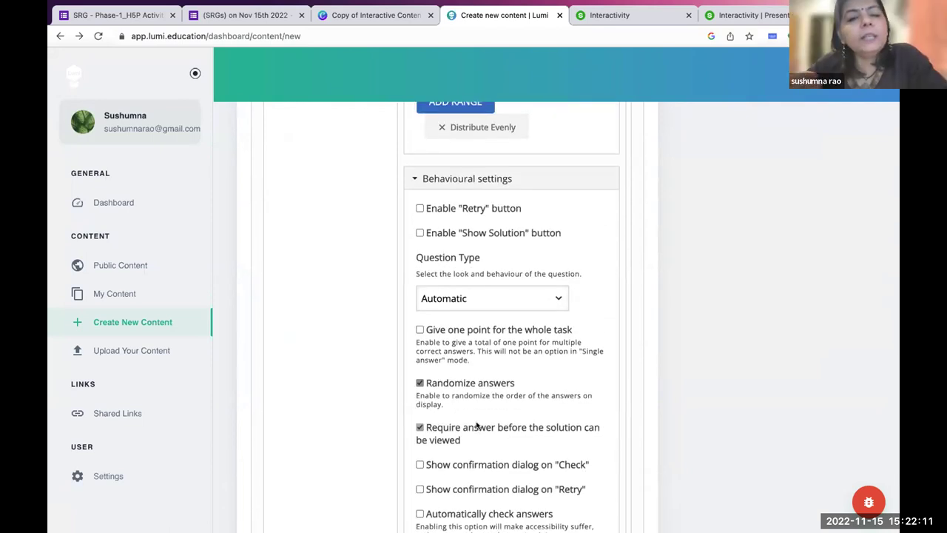
scroll(477, 425, "down", 5)
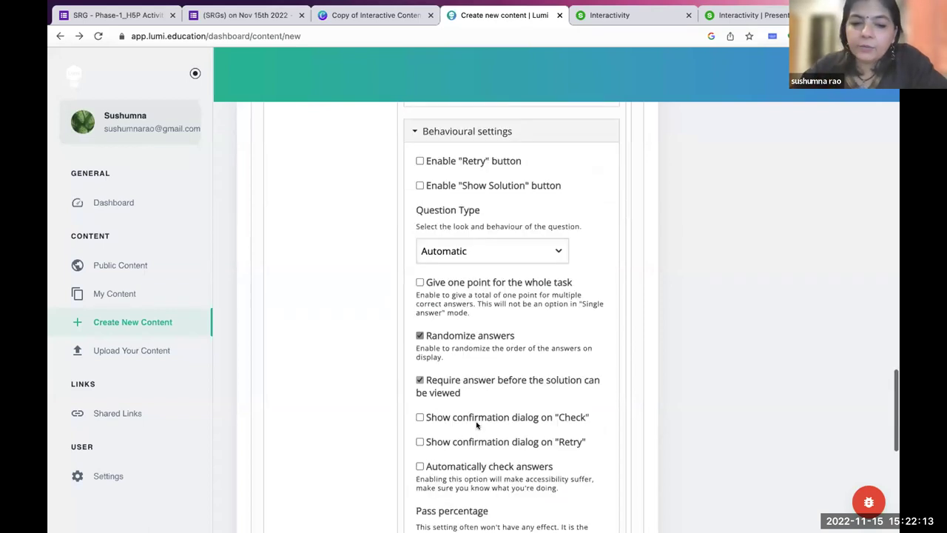
scroll(477, 424, "down", 2)
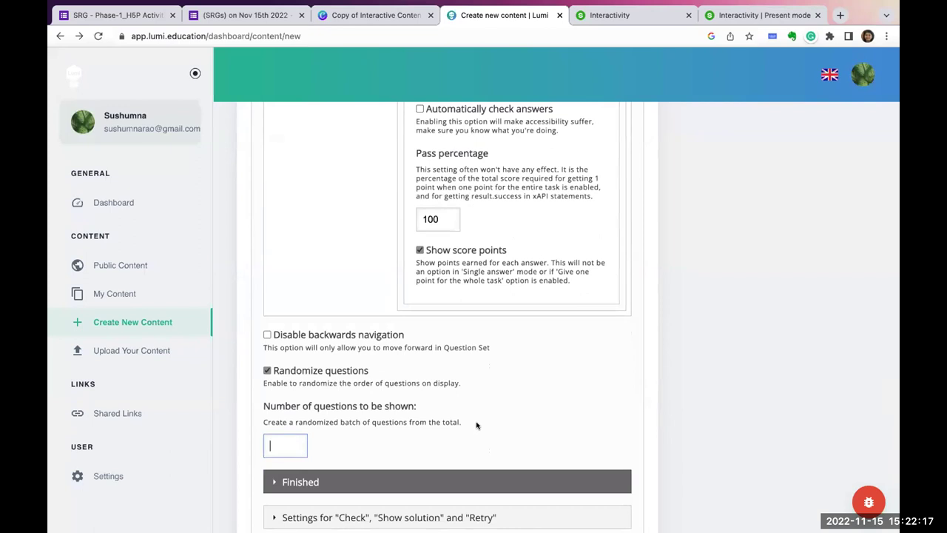
scroll(476, 425, "down", 2)
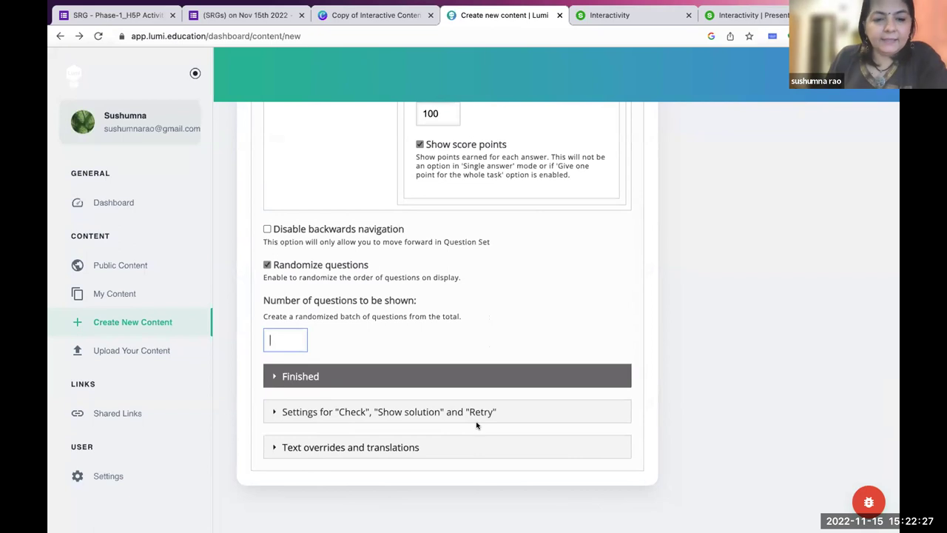
Expand the Finished section to review the results, solution and retry options.
left_click(273, 377)
scroll(361, 429, "down", 1)
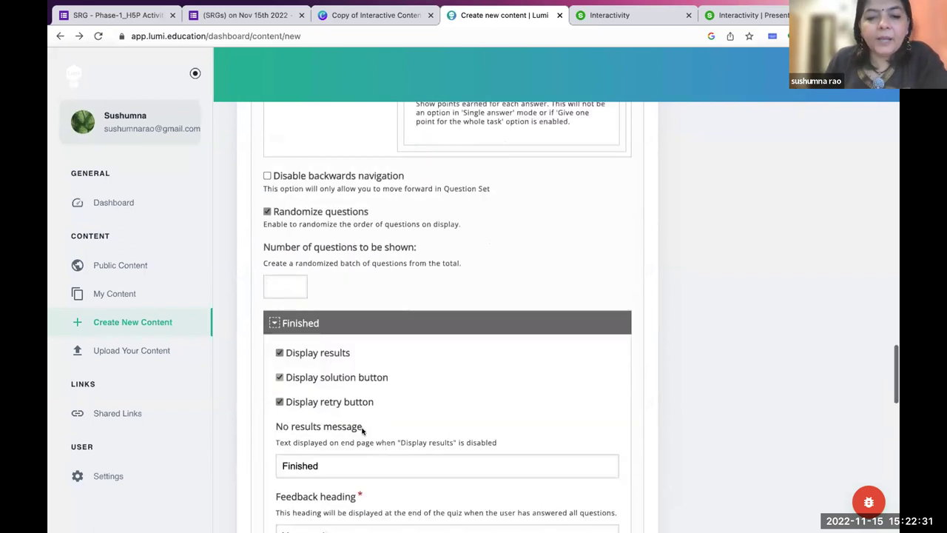
scroll(363, 429, "down", 1)
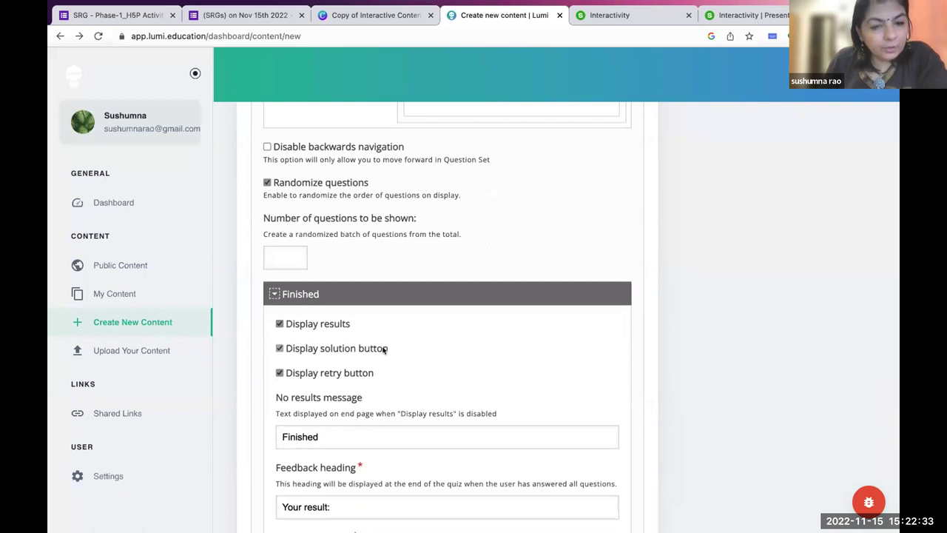
scroll(375, 396, "down", 1)
scroll(375, 396, "down", 2)
scroll(375, 397, "up", 20)
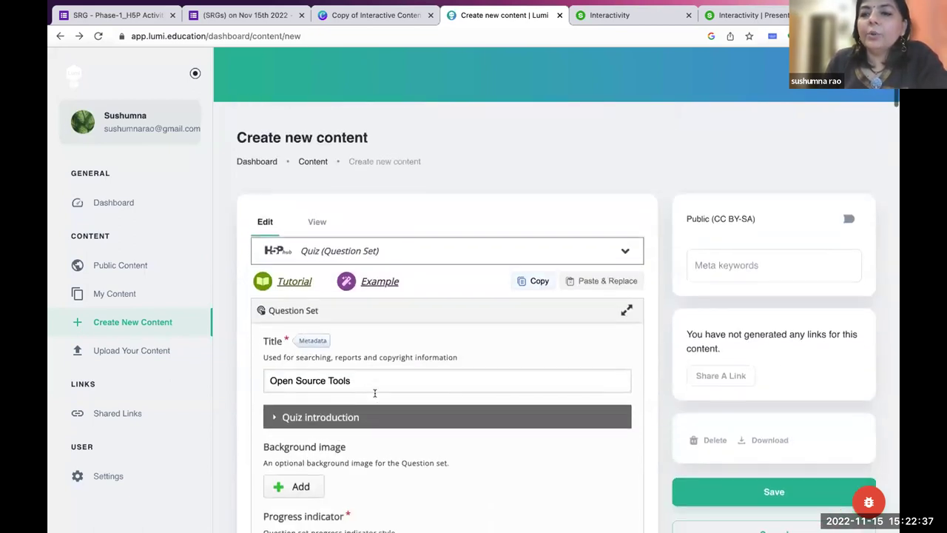
scroll(374, 393, "down", 1)
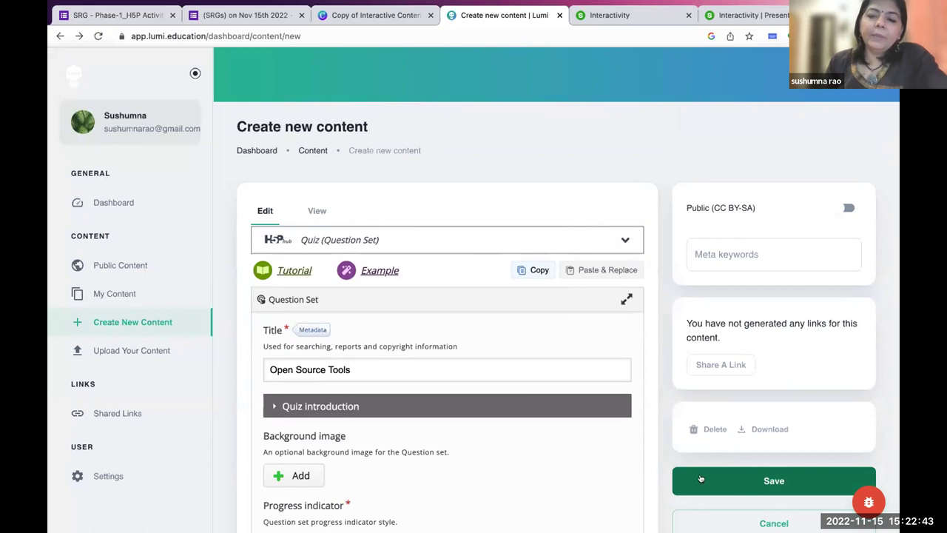
scroll(613, 491, "down", 2)
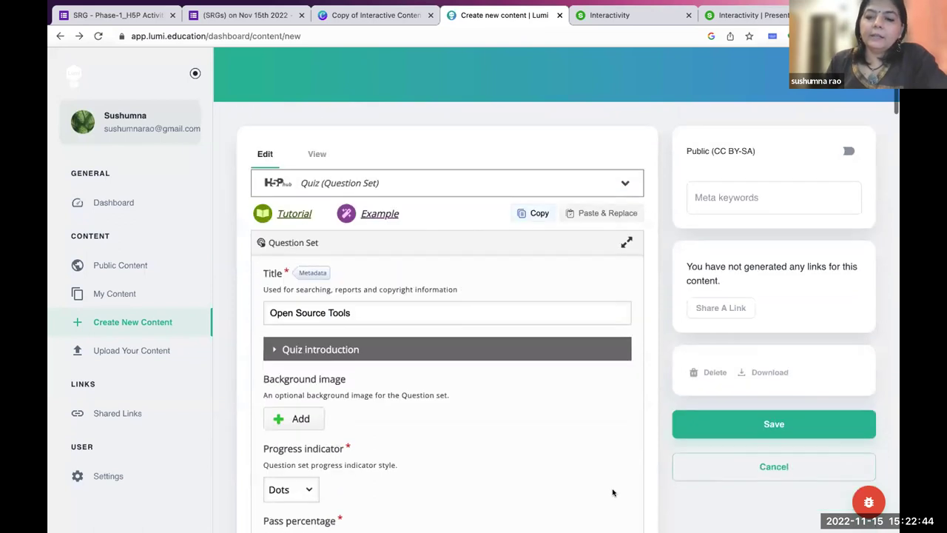
Try saving the Open Source Tools quiz, refocusing its title field in between.
left_click(758, 421)
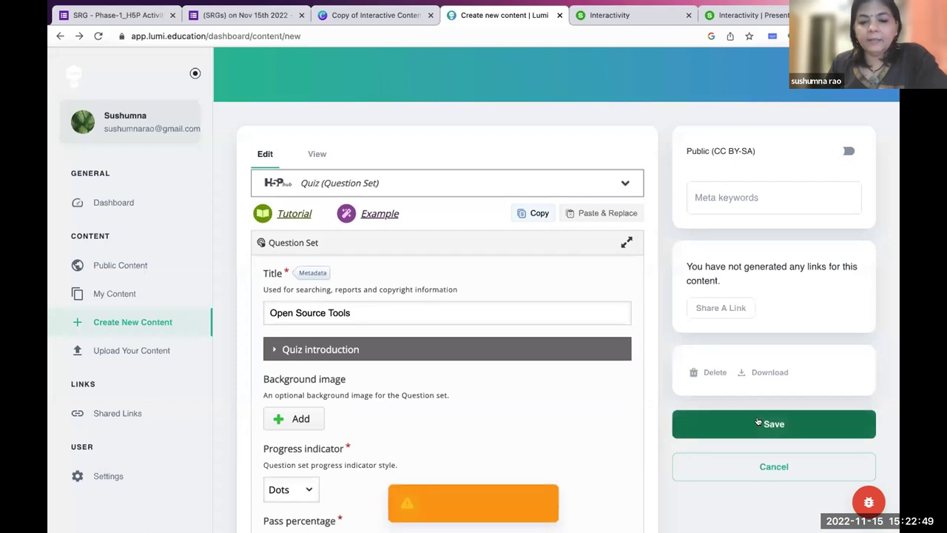
left_click(760, 422)
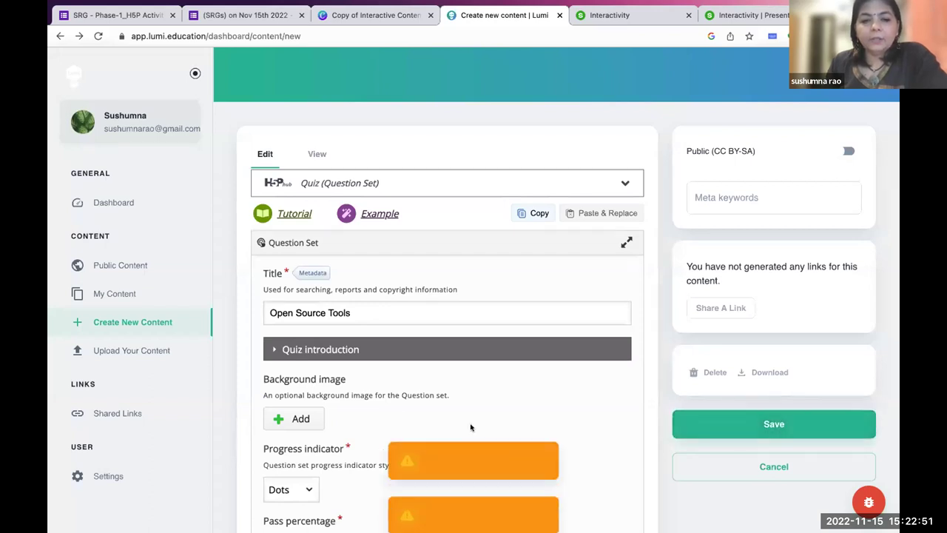
left_click(361, 312)
key("Tab")
Save the quiz metadata and save the quiz again, ending on a blank content-type chooser.
left_click(312, 272)
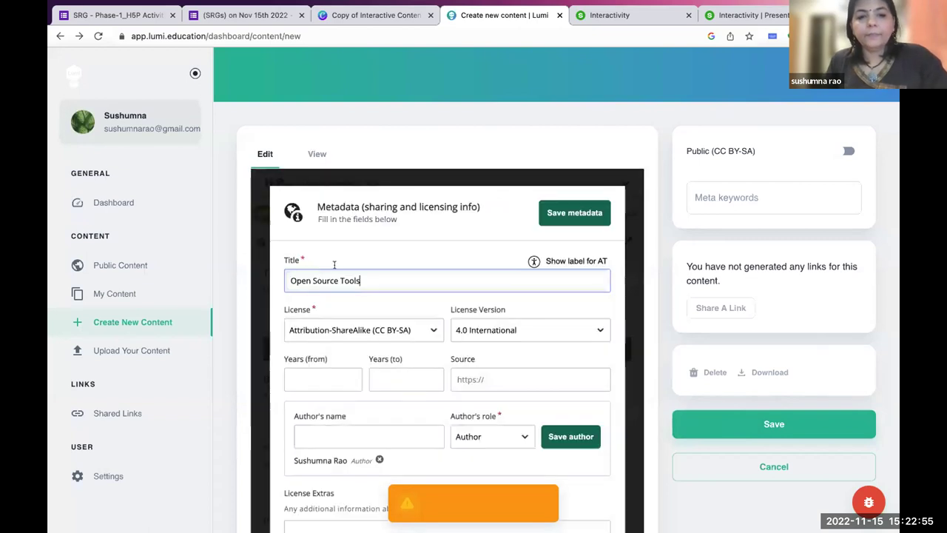
left_click(577, 213)
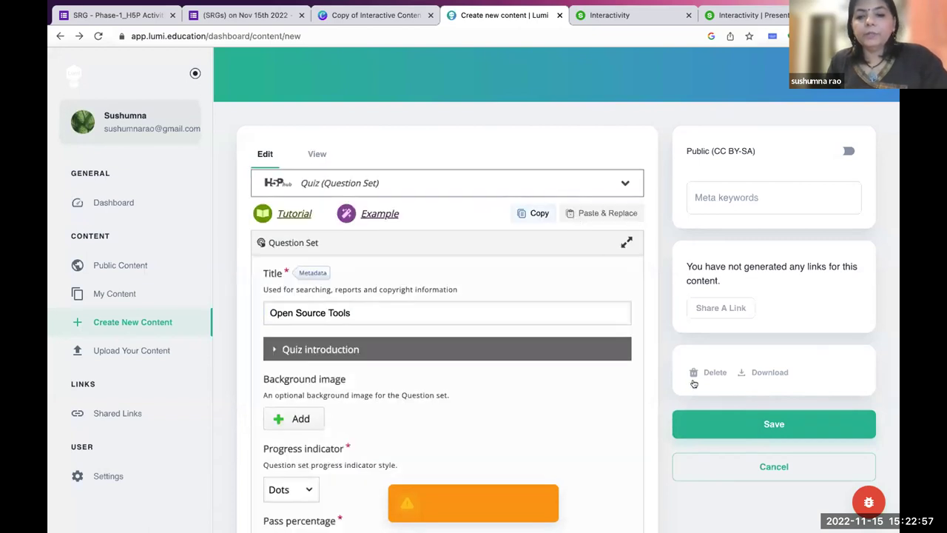
left_click(774, 424)
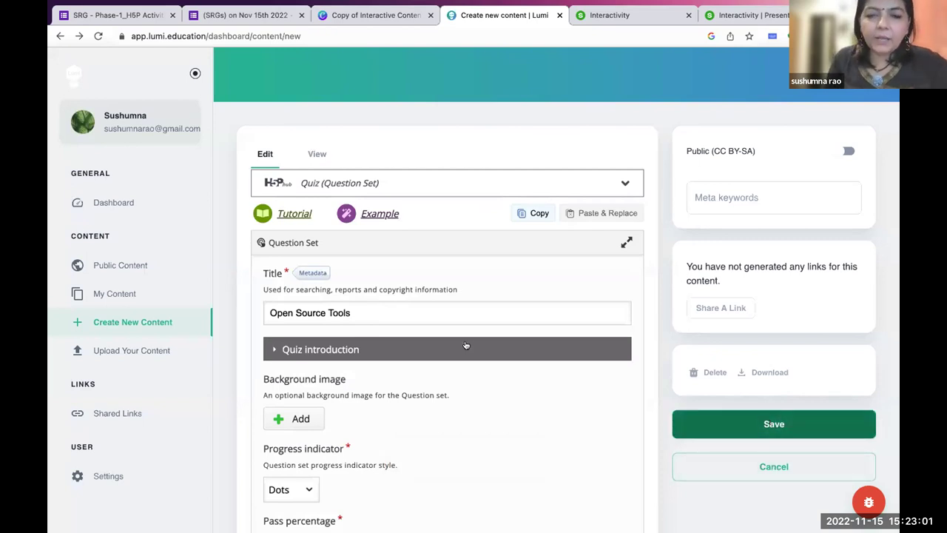
left_click(410, 311)
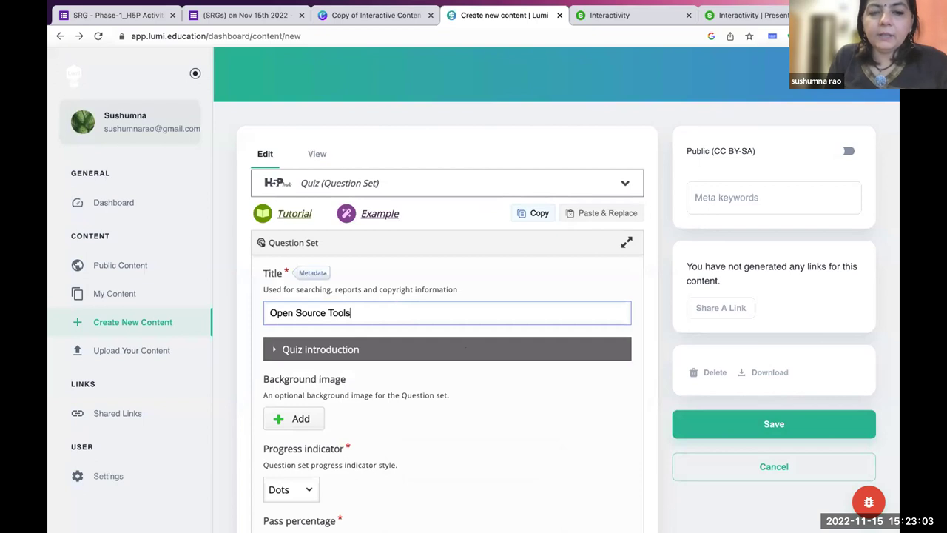
left_click(746, 425)
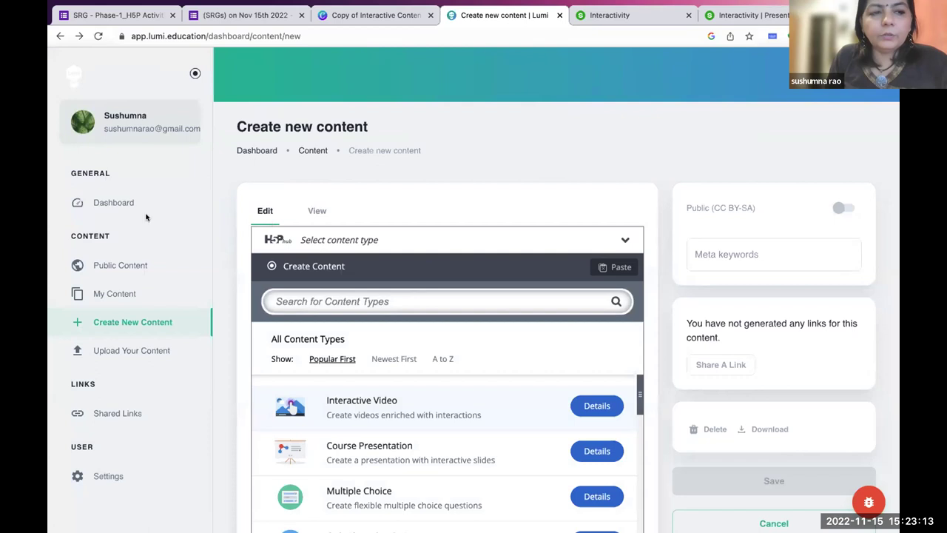
left_click(119, 201)
left_click(491, 212)
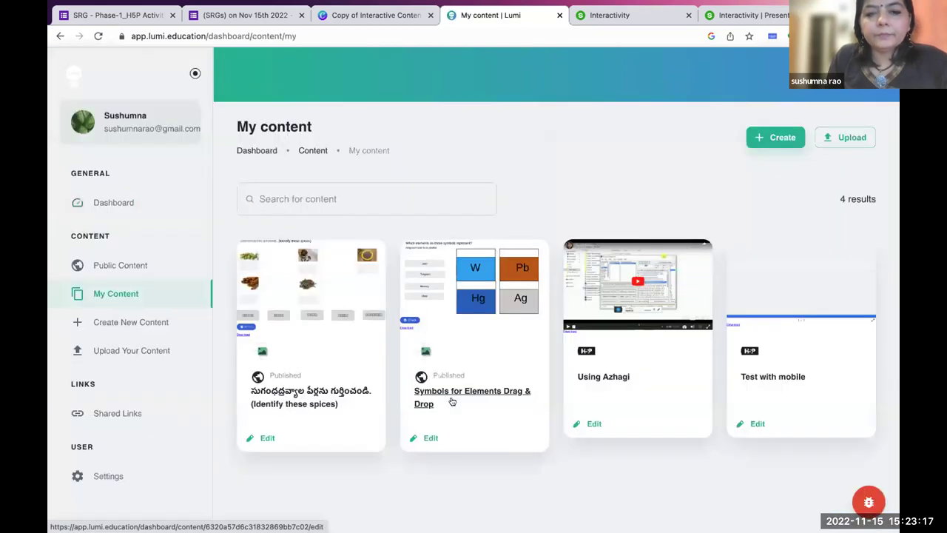
left_click(319, 386)
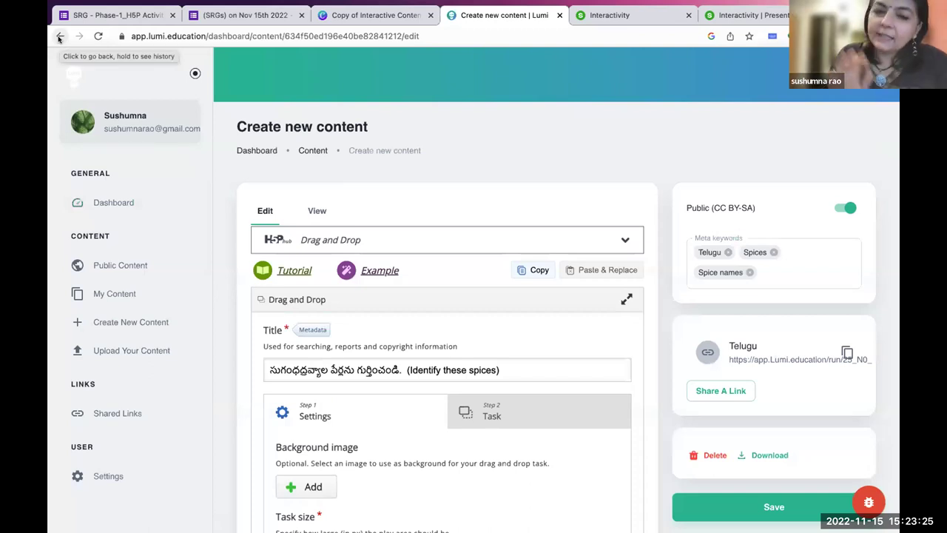
left_click(60, 36)
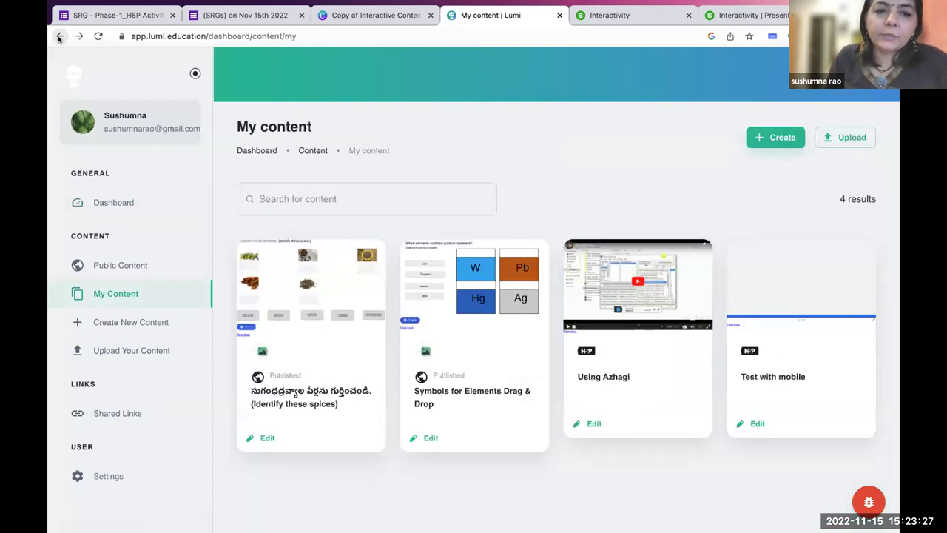
left_click(775, 145)
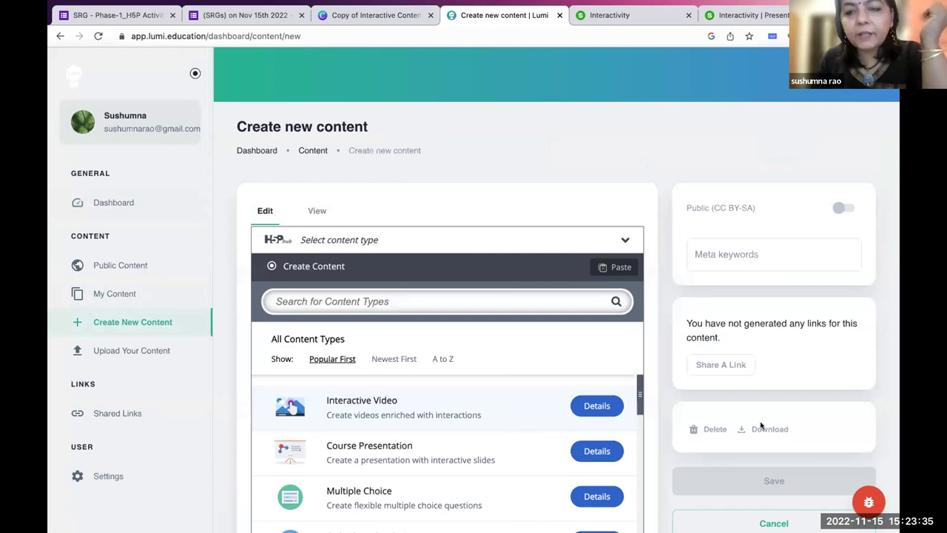
left_click(60, 36)
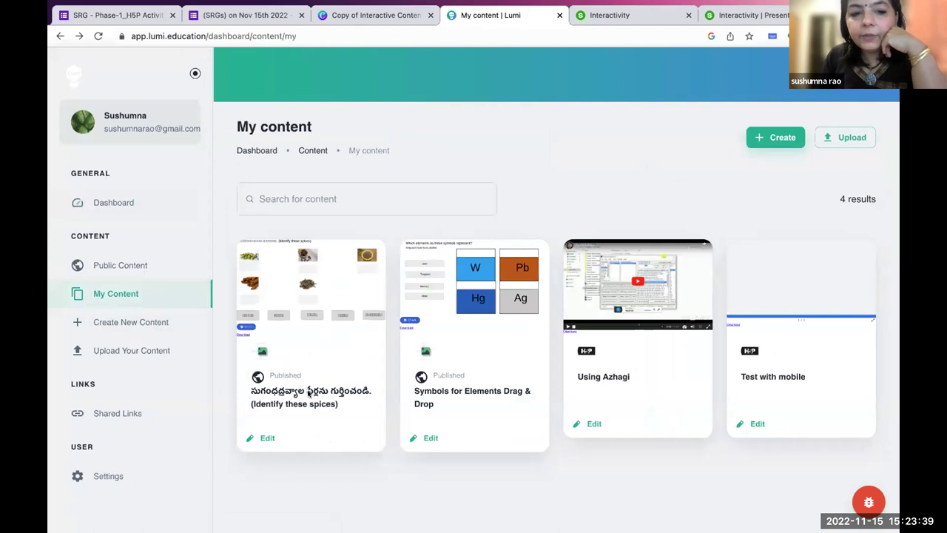
left_click(265, 437)
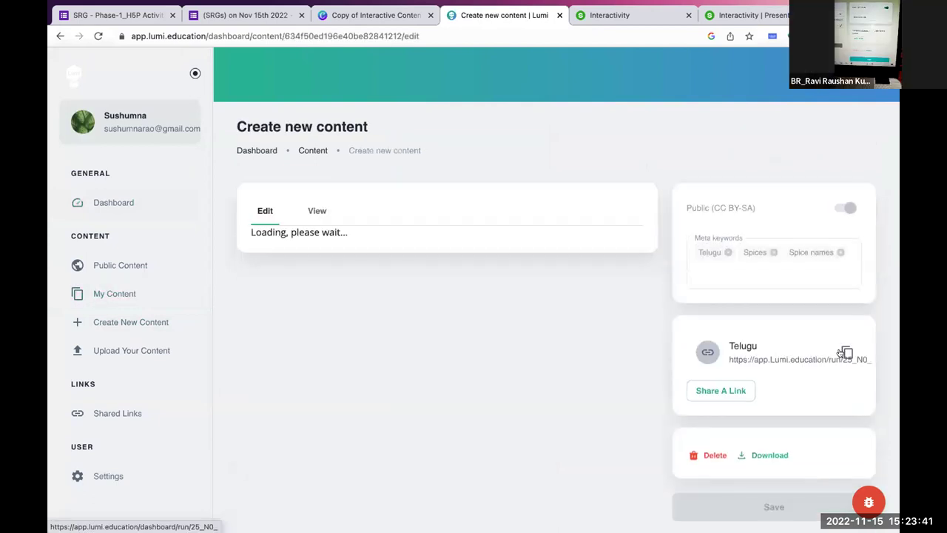
left_click(845, 353)
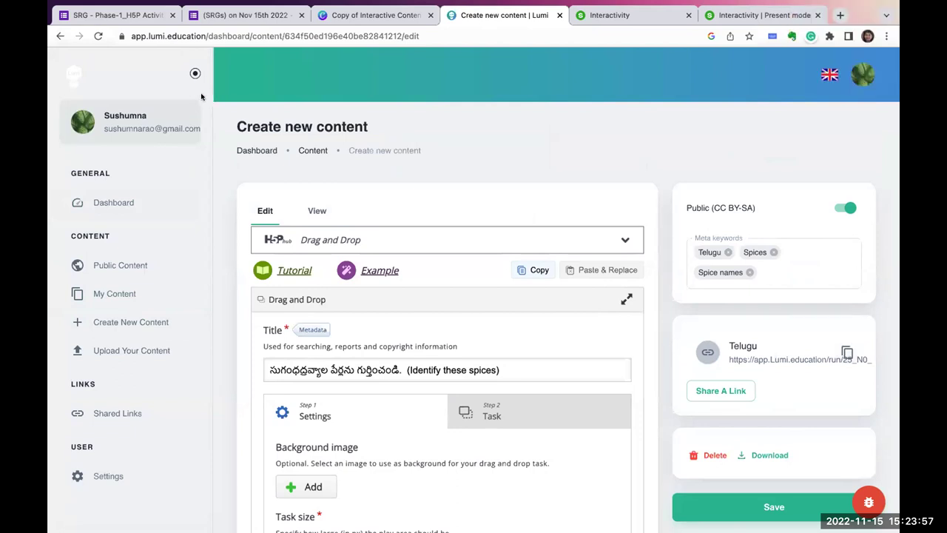
left_click(59, 35)
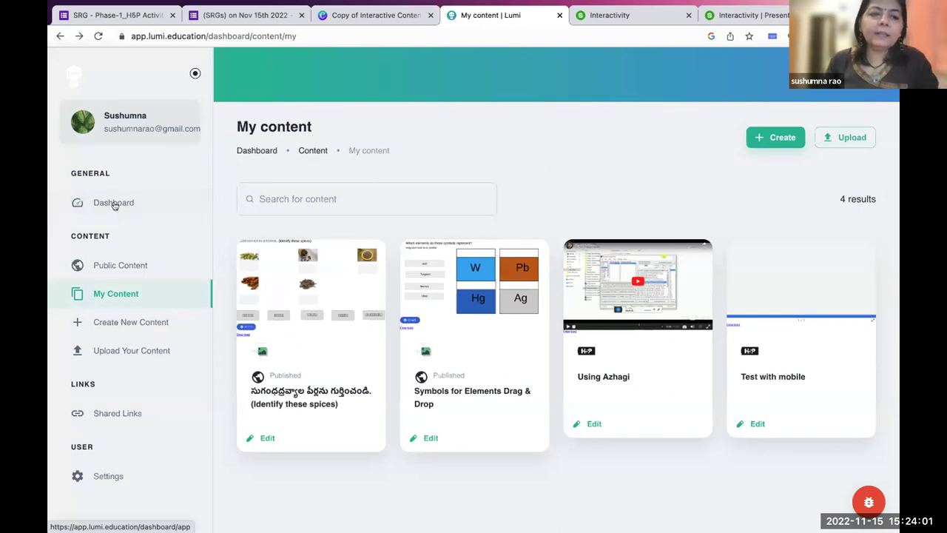
left_click(122, 321)
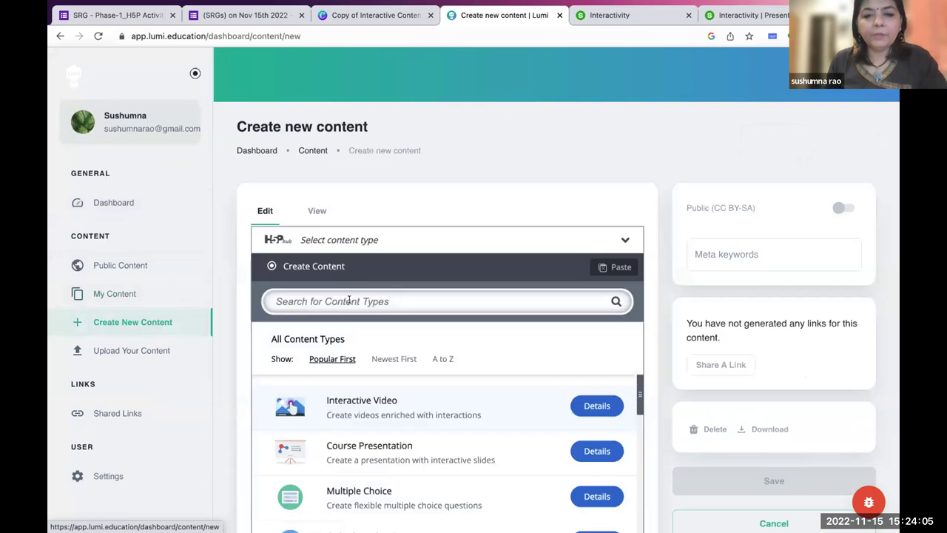
Search content types for 'quiz' and start a new Quiz (Question Set).
left_click(349, 300)
type("quiz")
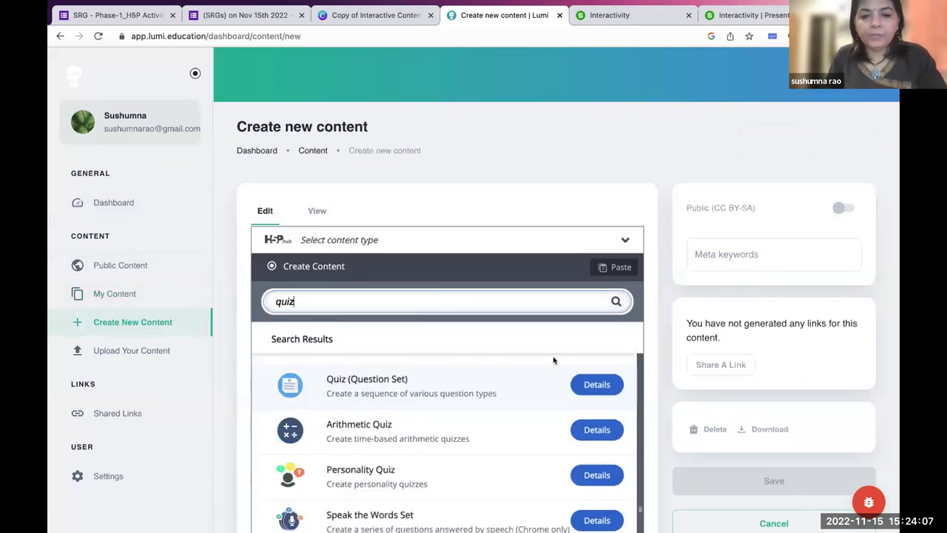
left_click(597, 385)
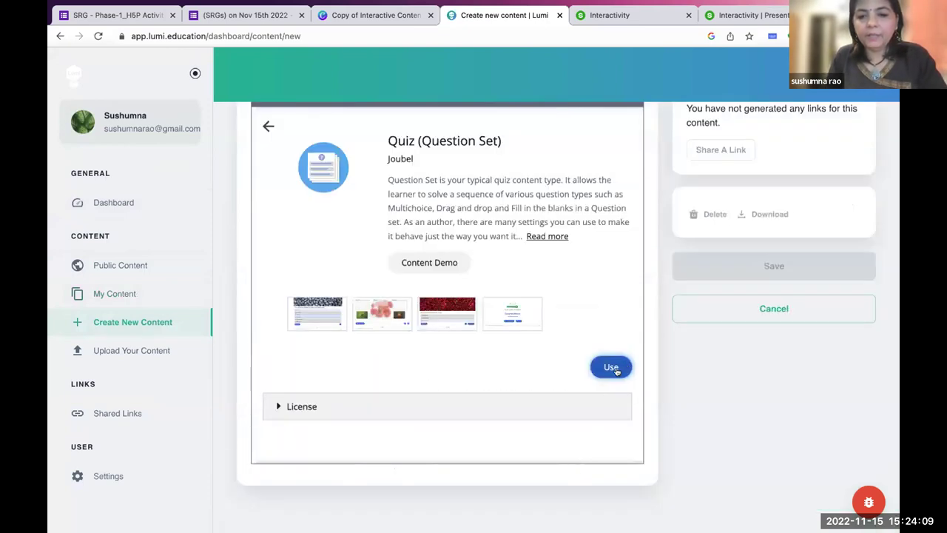
left_click(611, 368)
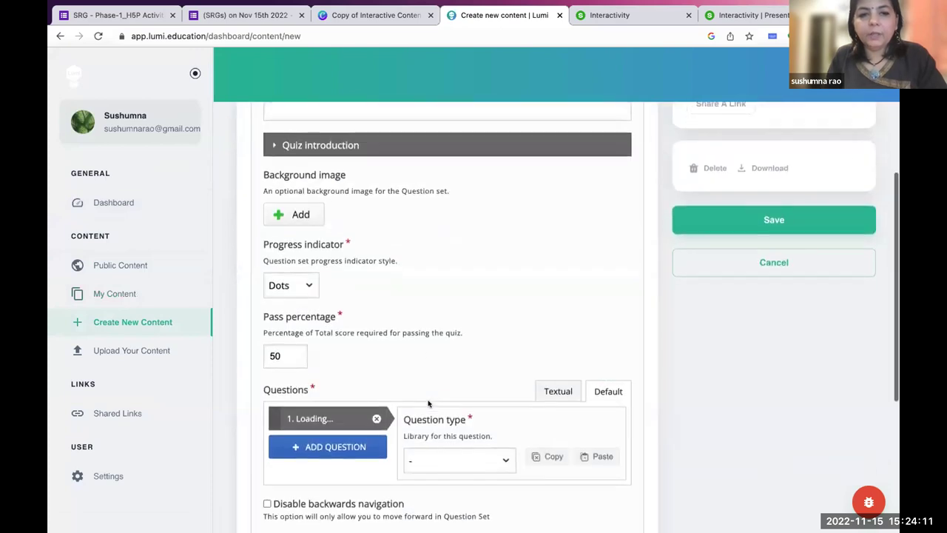
Title the quiz 'Sample' and make its first question Multiple Choice.
scroll(427, 403, "up", 1)
left_click(314, 177)
type("Sample")
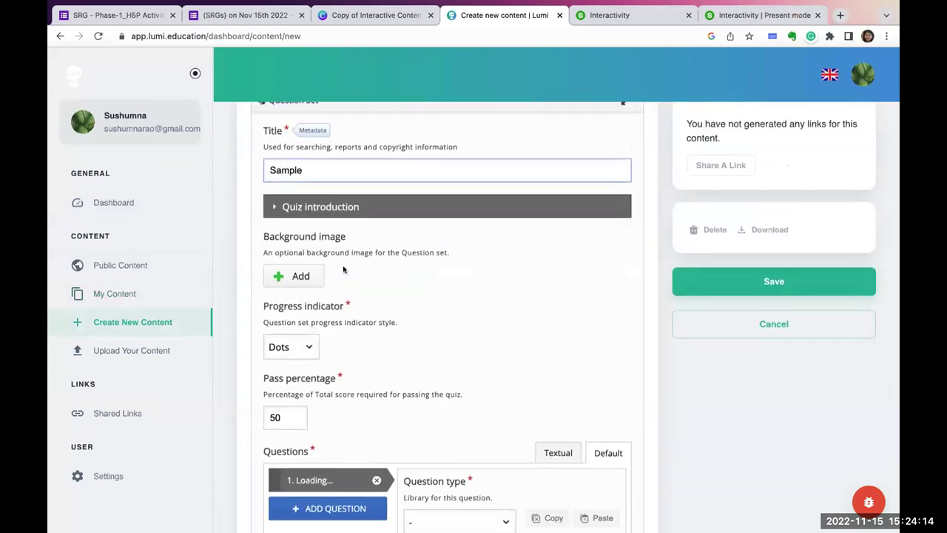
scroll(343, 269, "down", 3)
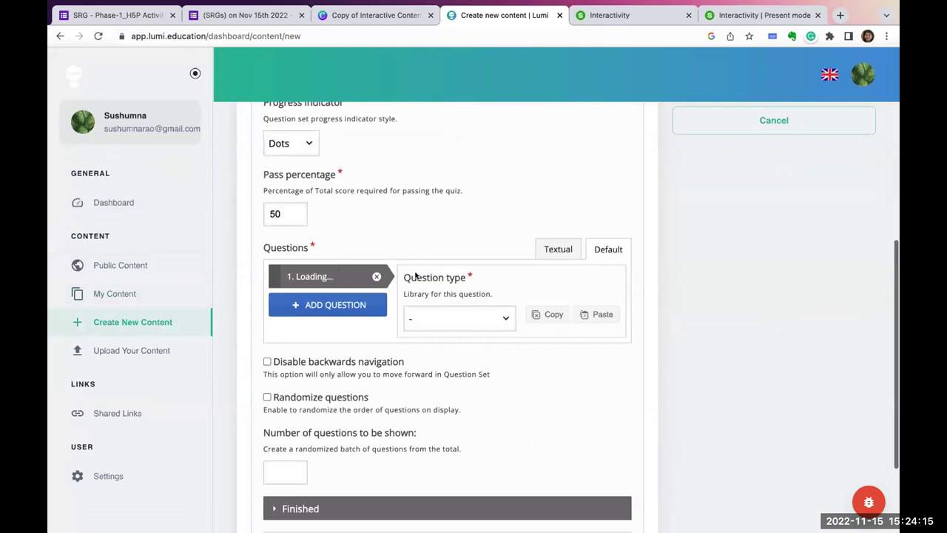
left_click(433, 317)
left_click(434, 332)
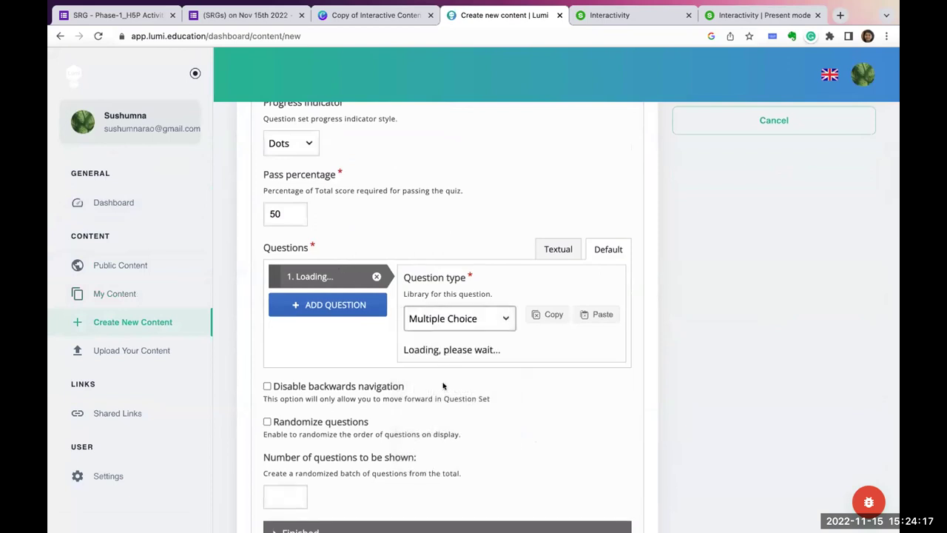
scroll(435, 366, "down", 1)
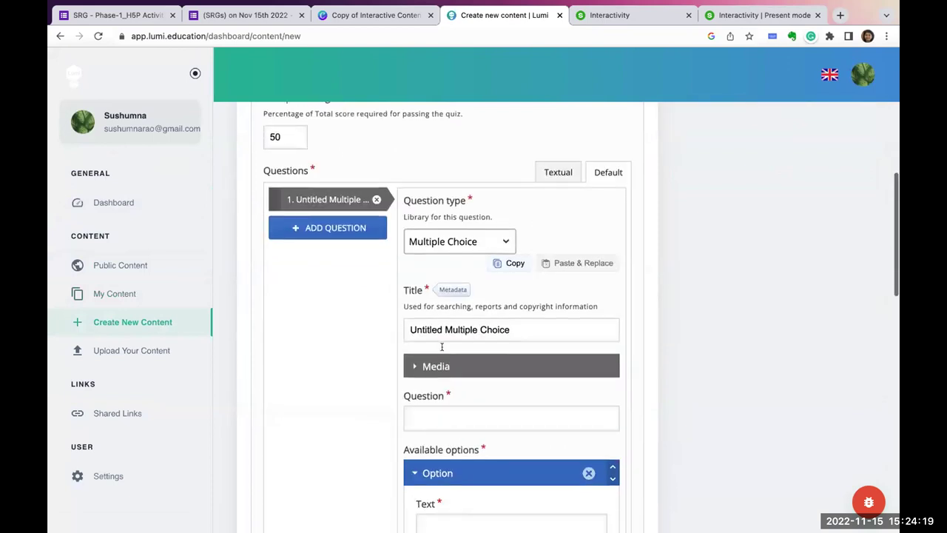
Write 'Which of these is an opensource authoring tool' in the question's title field.
left_click_drag(442, 328, 359, 321)
key("BackSpace")
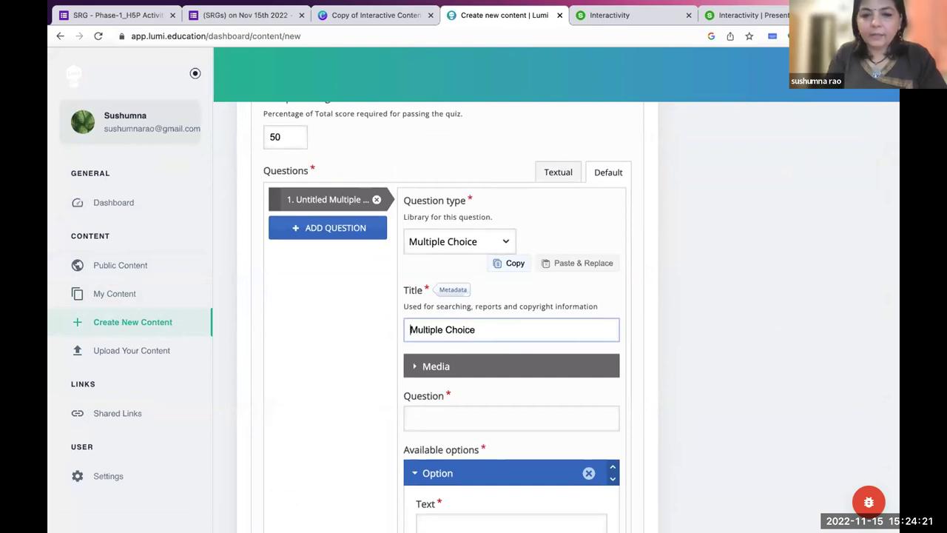
key("super+a")
type("Which o")
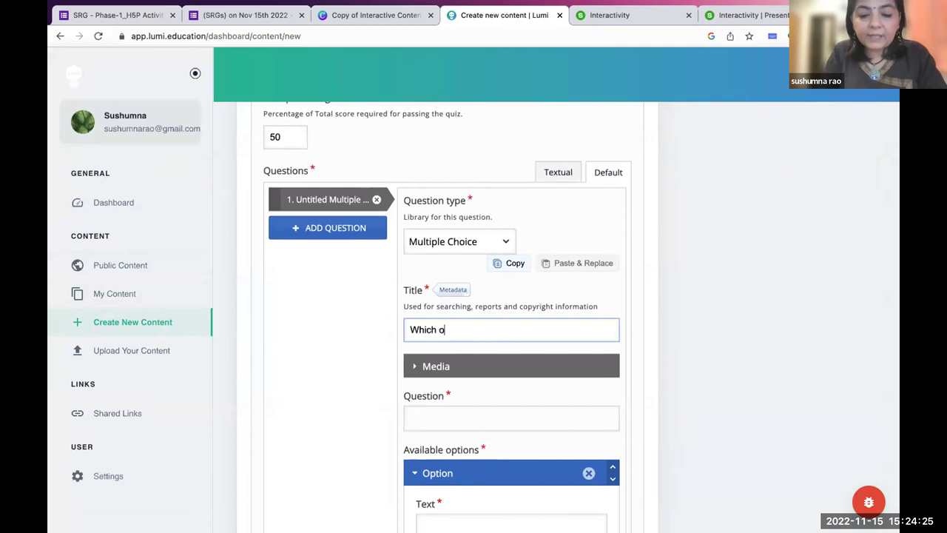
type("f these is a ")
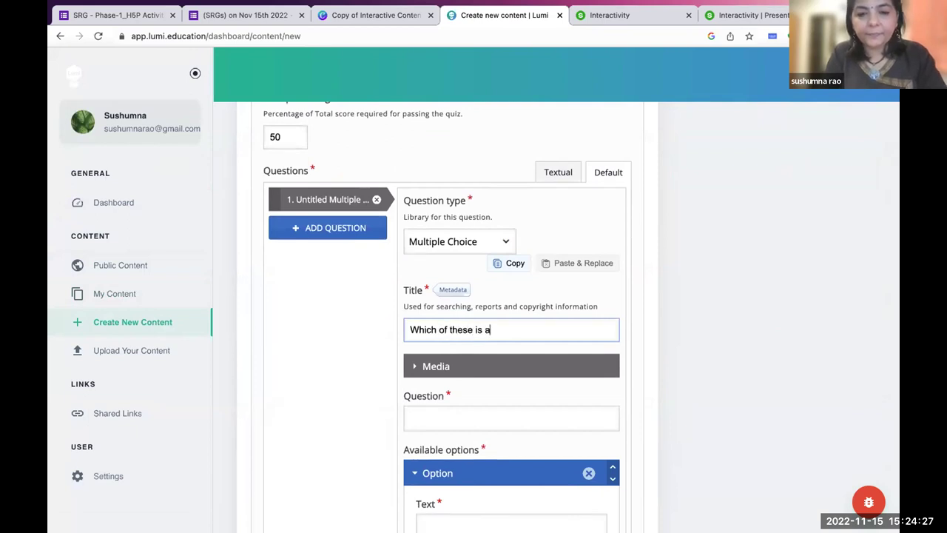
type("utho")
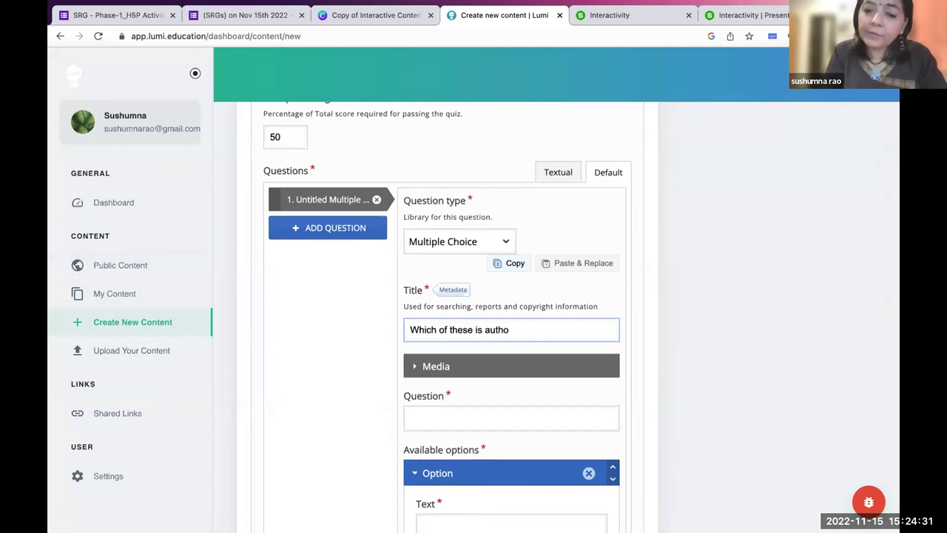
type("r")
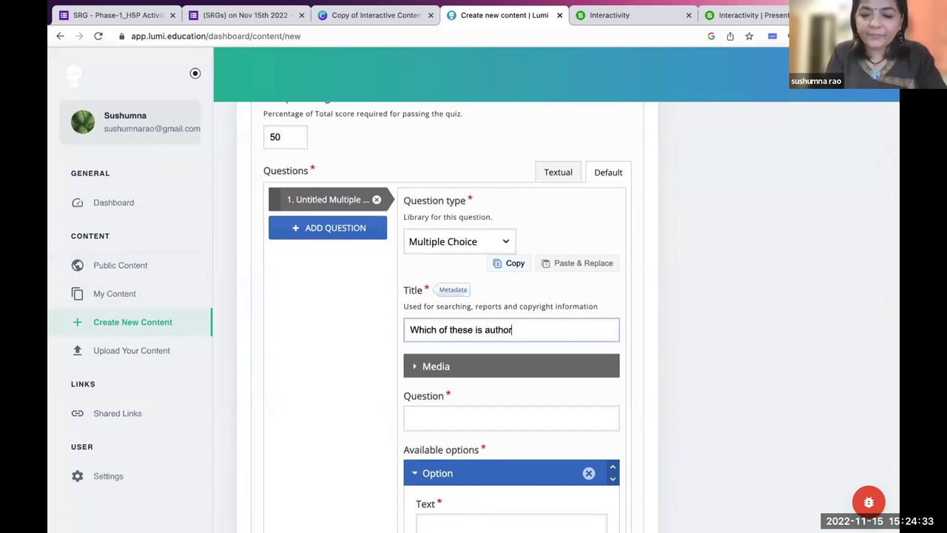
type("ing tools")
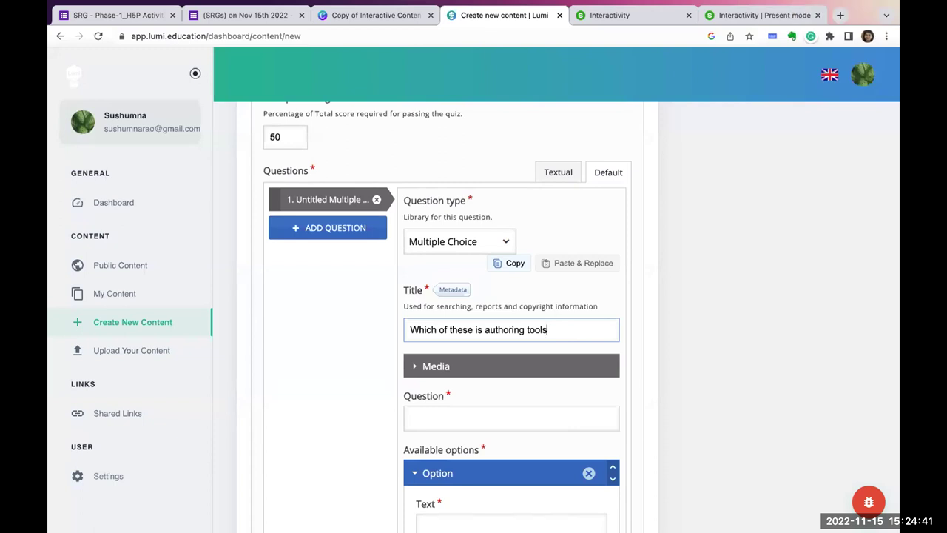
left_click(476, 330)
key("Delete")
key("Delete")
key("Delete")
key("Delete")
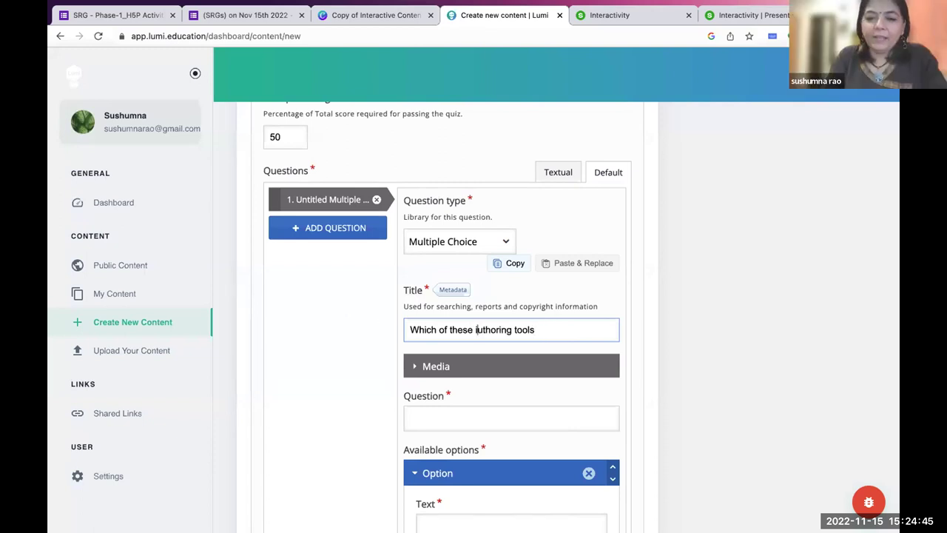
type("a")
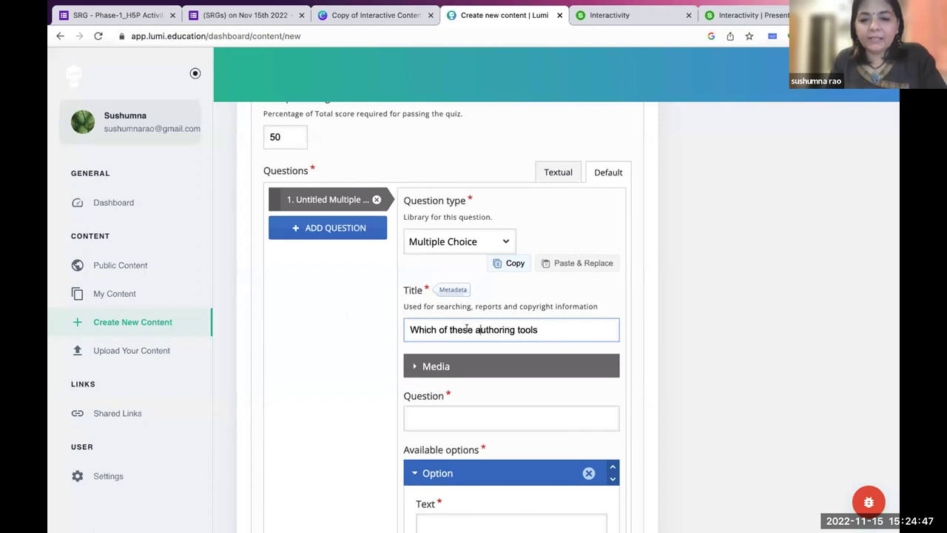
type(" is an o")
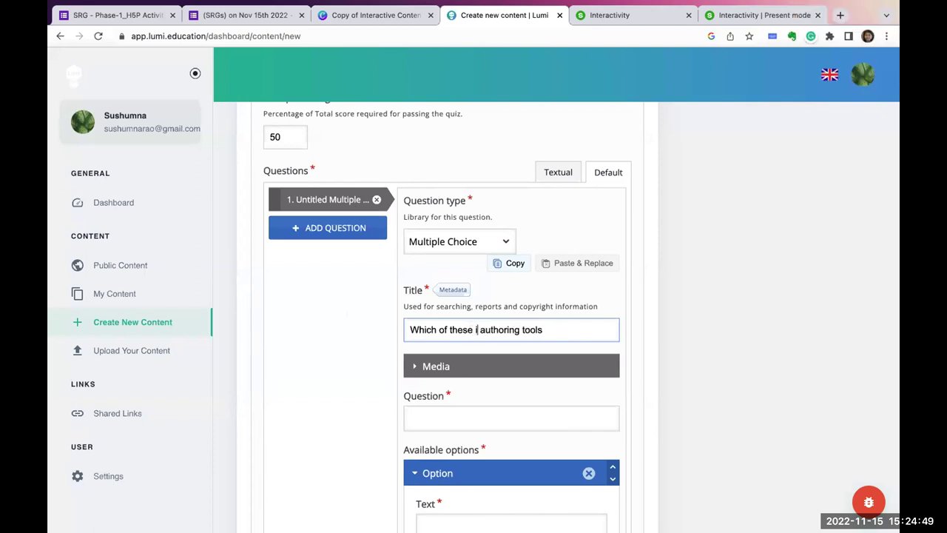
type("pensource")
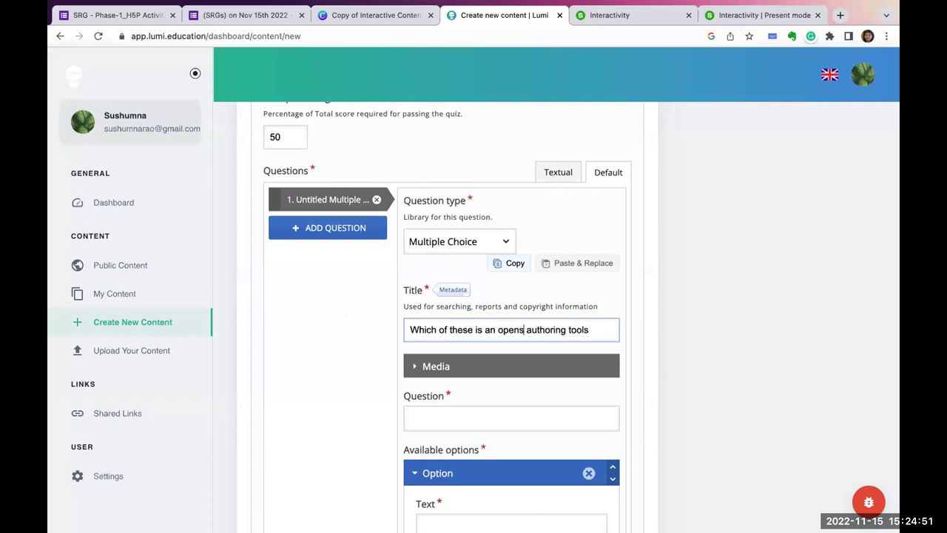
left_click(611, 329)
key("BackSpace")
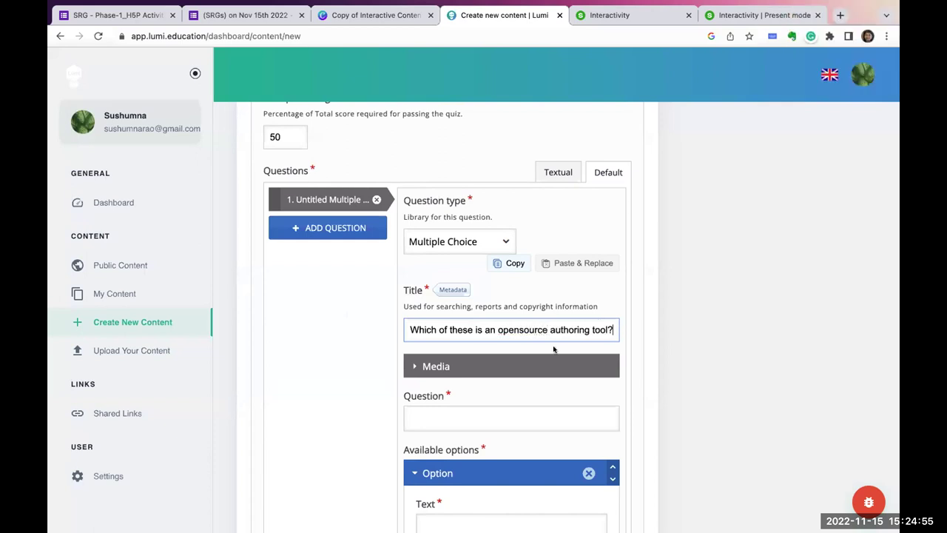
Move that sentence into the Question text and retitle the question 'MCQ1'.
scroll(494, 397, "down", 2)
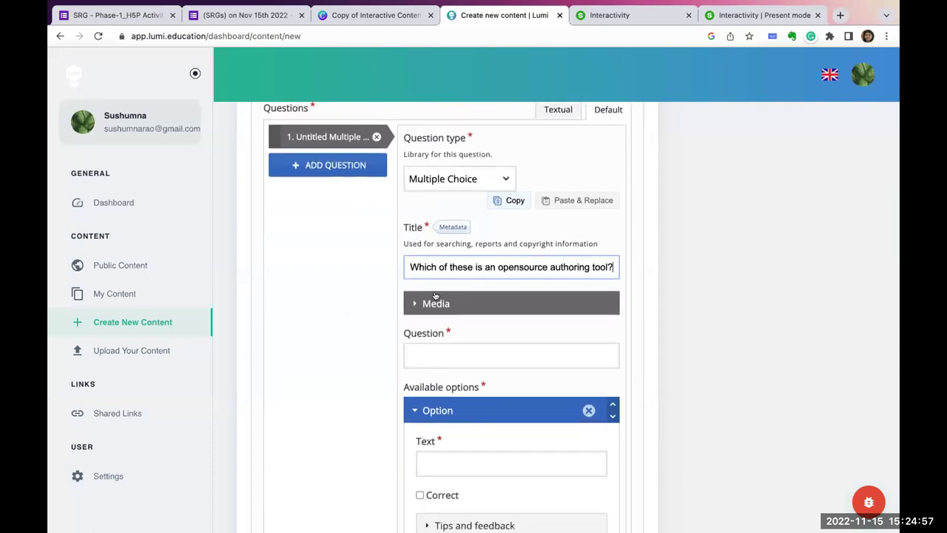
left_click_drag(411, 266, 676, 271)
key("ctrl+c")
key("BackSpace")
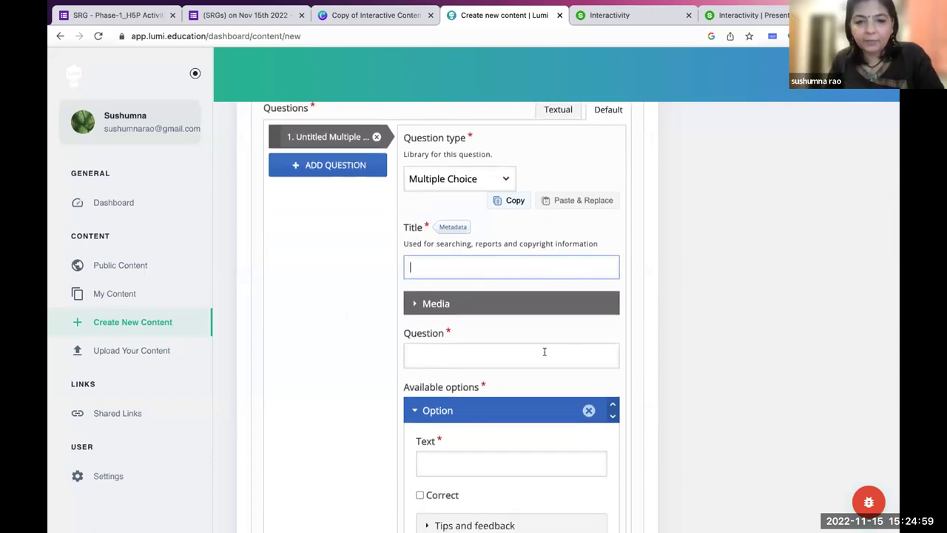
left_click(506, 357)
key("ctrl+v")
left_click(441, 263)
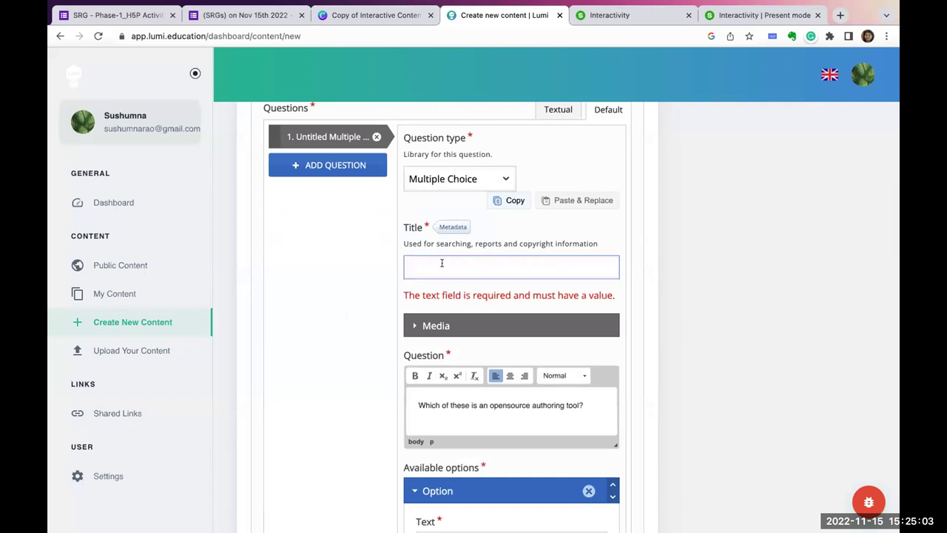
type("MCQ1")
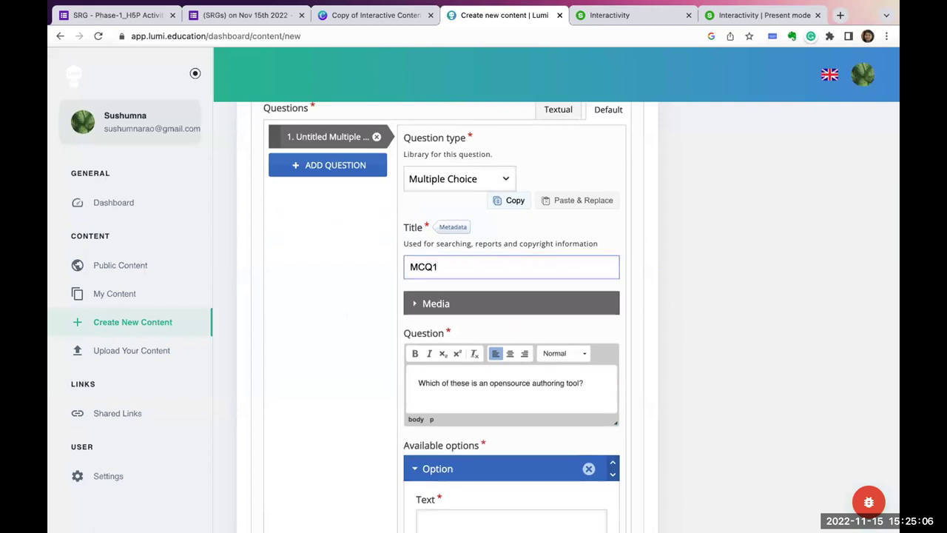
Enter Camtasia and ISpring as the first two answer options.
scroll(434, 383, "down", 4)
left_click(434, 389)
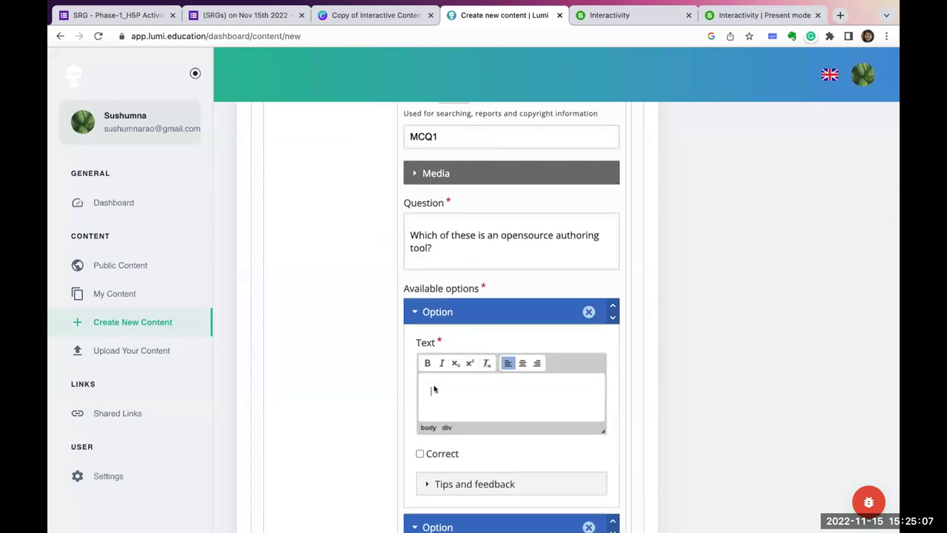
type("asia")
scroll(448, 444, "down", 2)
left_click(448, 444)
type("ISpring")
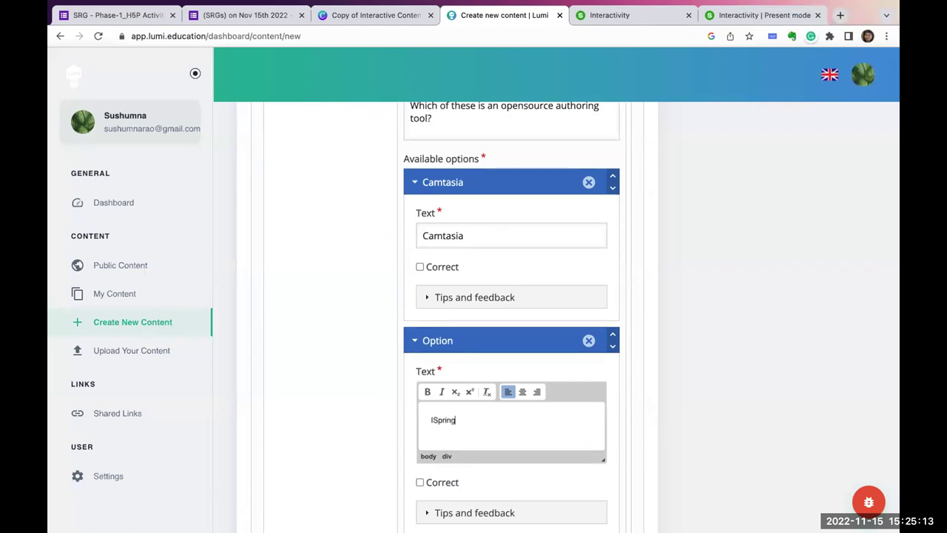
Add Captivate and H5P as further options, marking H5P as correct.
scroll(511, 318, "down", 2)
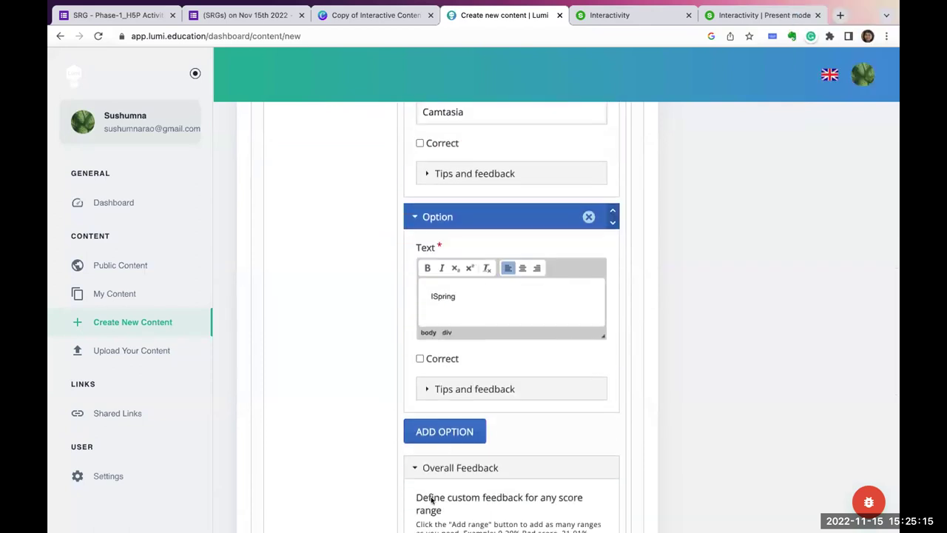
left_click(447, 433)
scroll(444, 434, "down", 2)
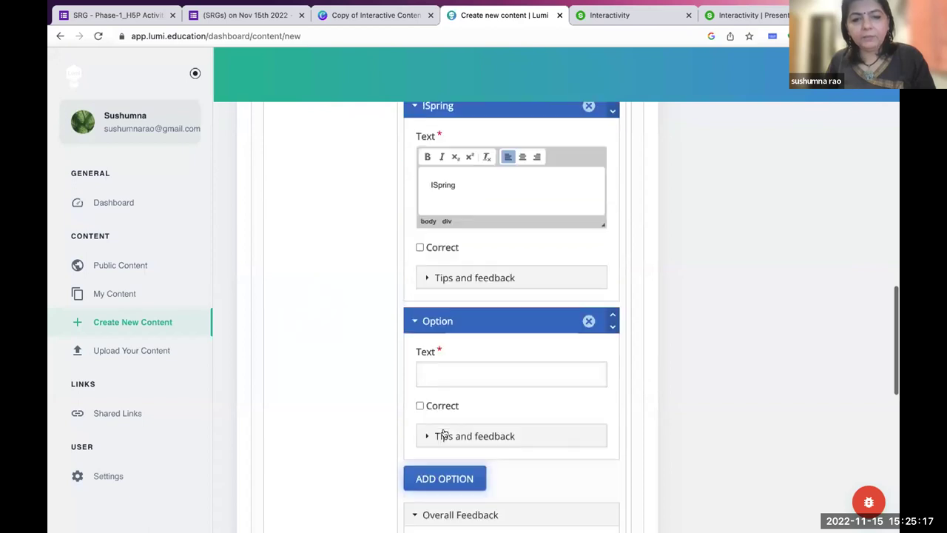
left_click(444, 376)
type("Ca")
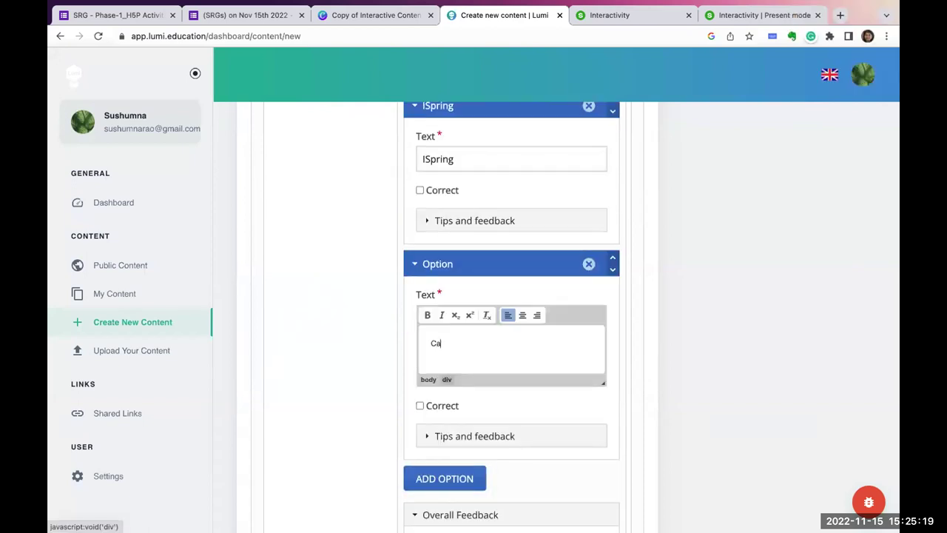
type("ptivate")
scroll(459, 403, "down", 2)
left_click(458, 402)
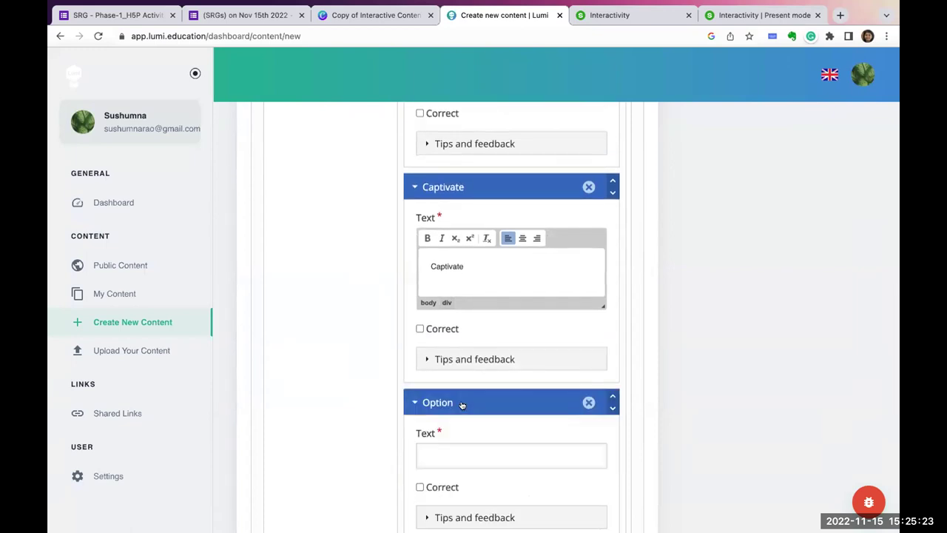
scroll(462, 405, "down", 1)
left_click(461, 398)
type("H5P")
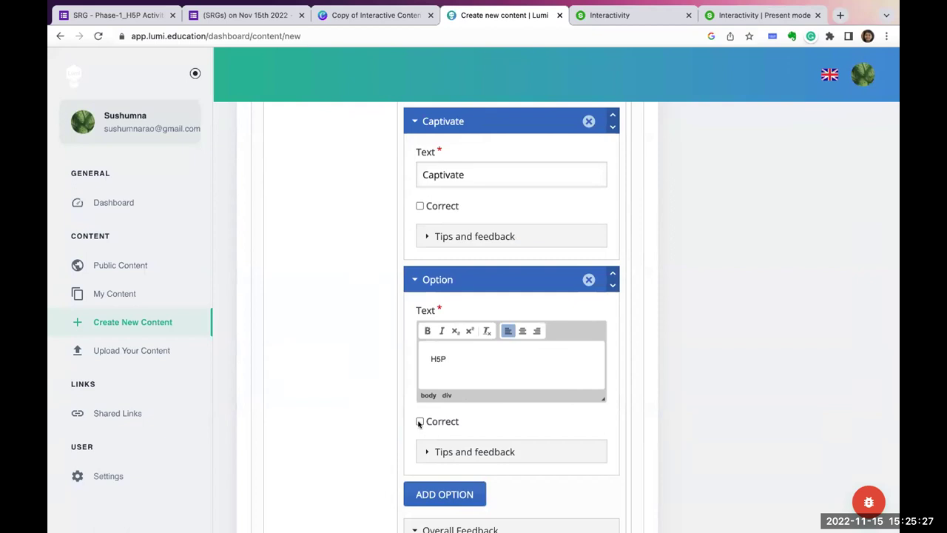
left_click(419, 421)
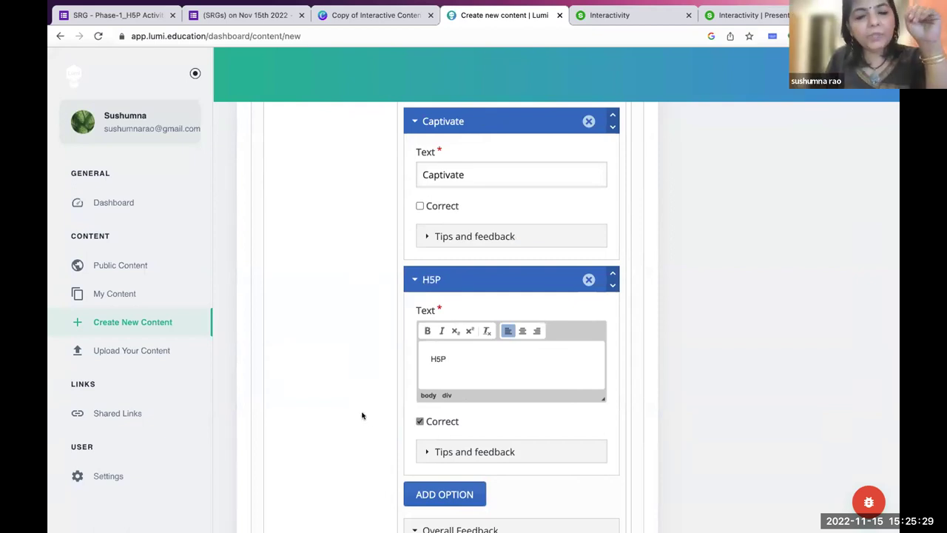
scroll(362, 415, "down", 2)
scroll(362, 415, "down", 2)
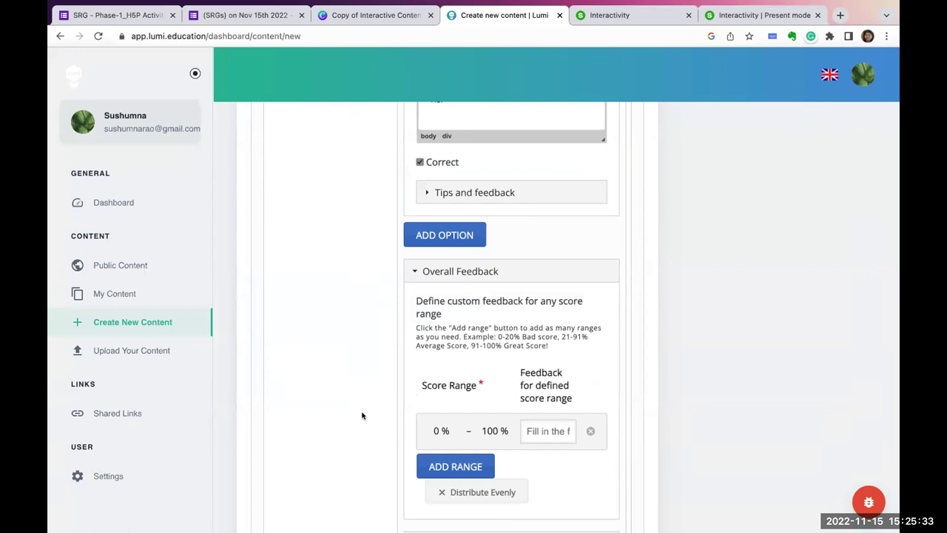
Disable the Retry and Show Solution buttons in MCQ1's behavioural settings.
scroll(362, 415, "down", 5)
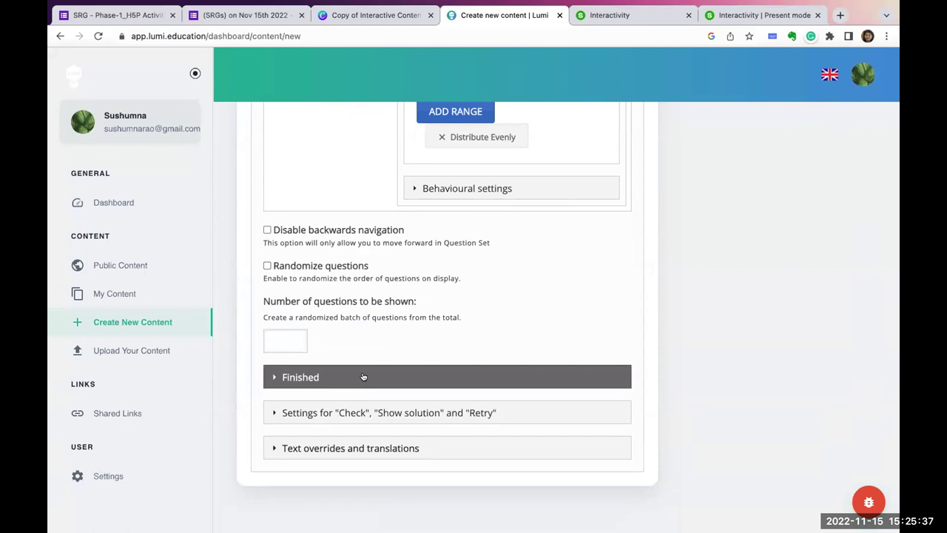
left_click(462, 197)
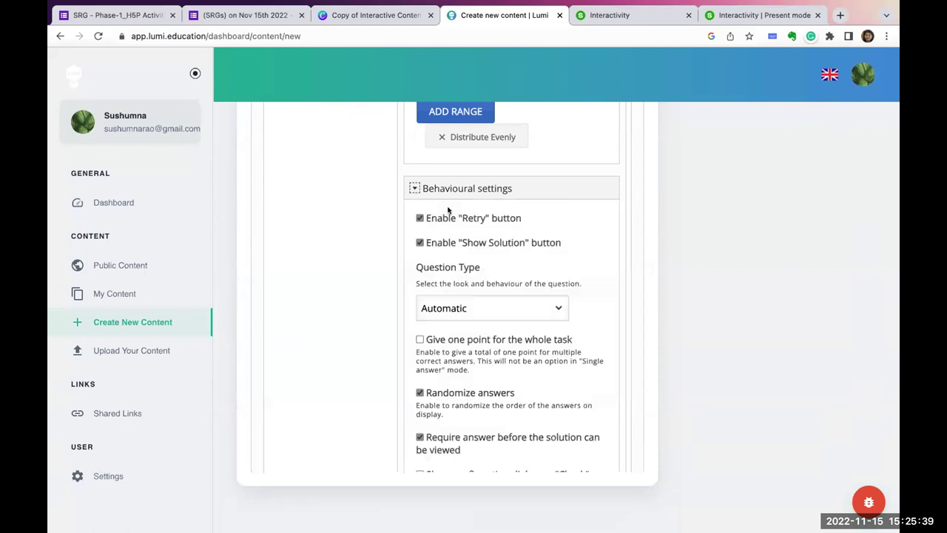
left_click(419, 218)
left_click(419, 242)
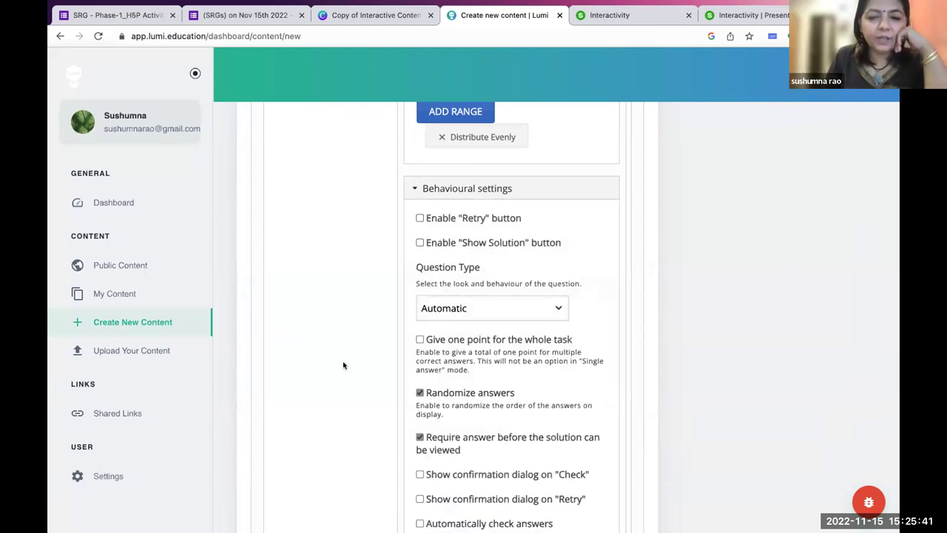
Scroll back through the form and reopen MCQ1's question text.
scroll(343, 365, "down", 5)
scroll(343, 365, "up", 20)
scroll(343, 364, "up", 10)
scroll(343, 356, "down", 10)
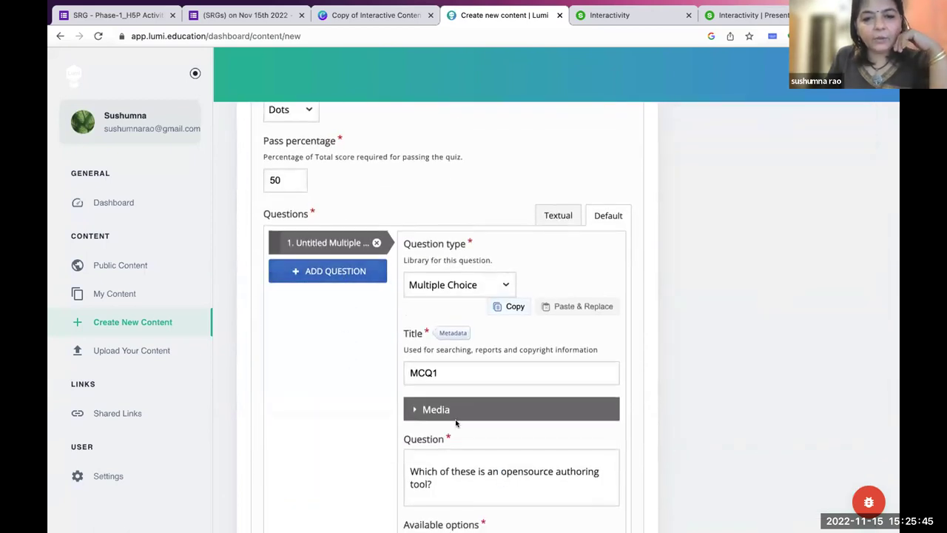
scroll(444, 420, "down", 2)
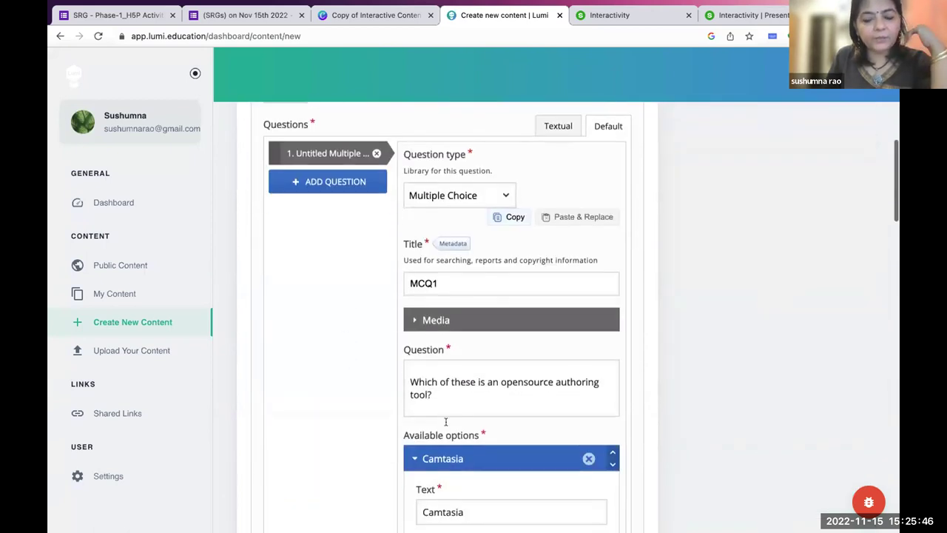
left_click(409, 380)
scroll(433, 387, "down", 8)
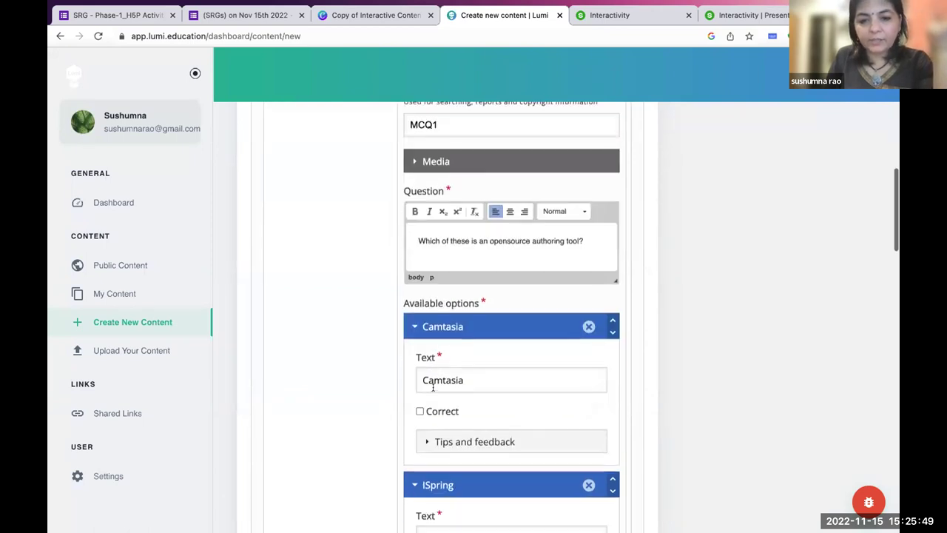
scroll(434, 391, "down", 1)
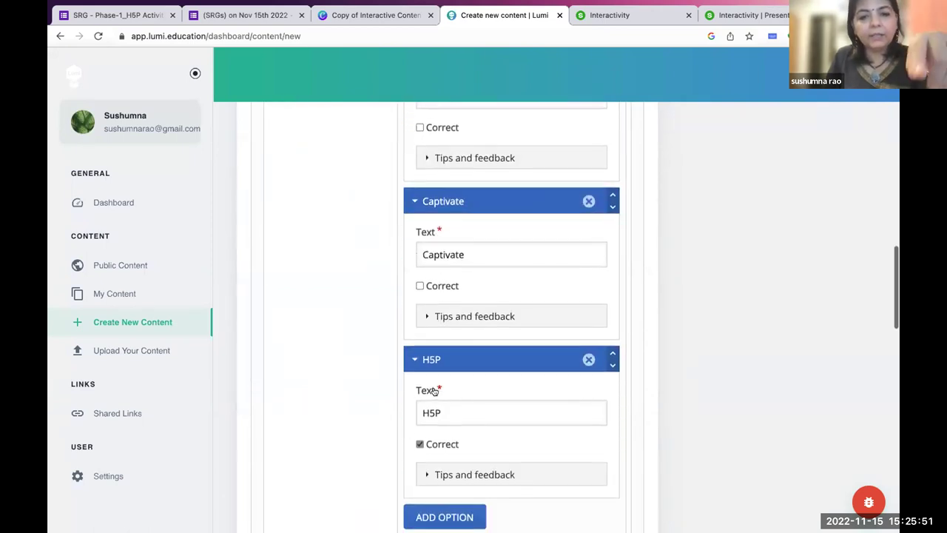
scroll(433, 393, "up", 12)
scroll(434, 393, "down", 2)
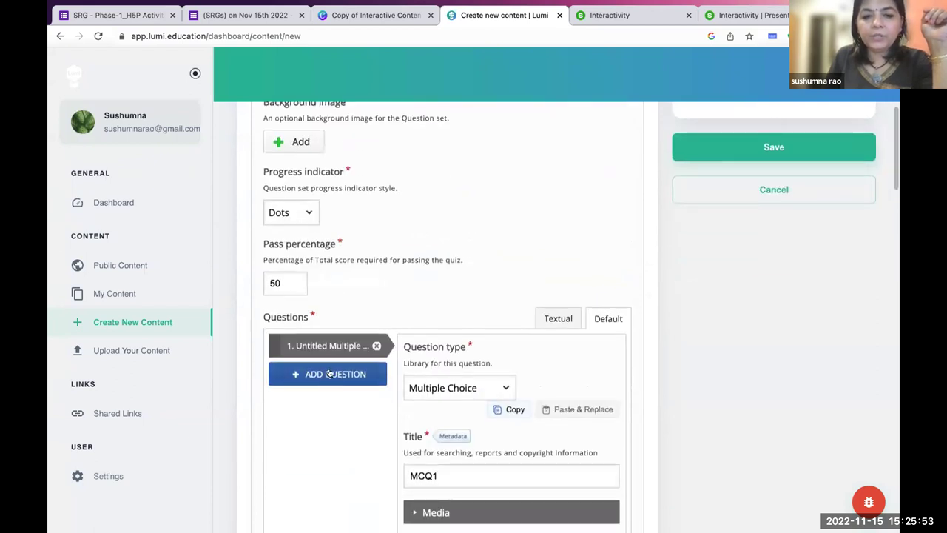
Add a second Multiple Choice question: 'Which of these is an audio editing tool'.
left_click(328, 374)
left_click(451, 387)
left_click(436, 403)
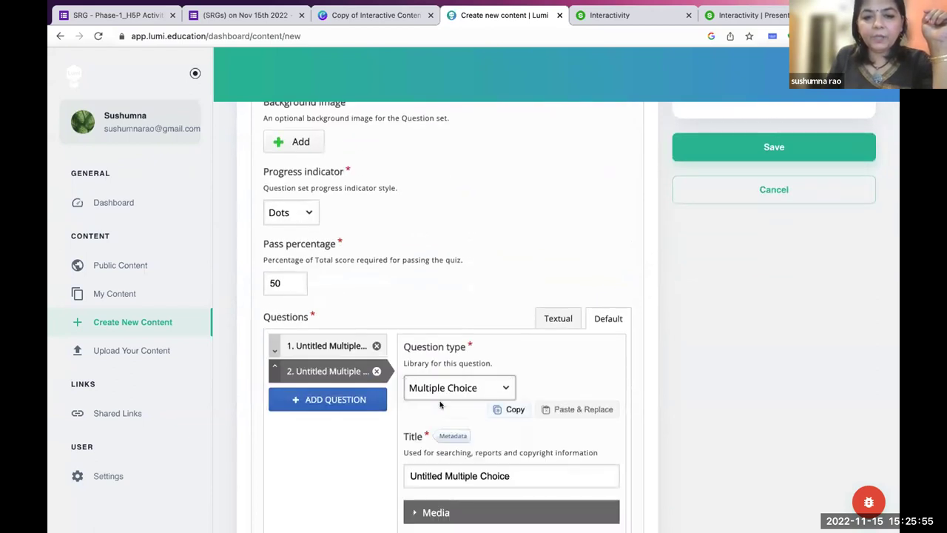
scroll(437, 452, "down", 2)
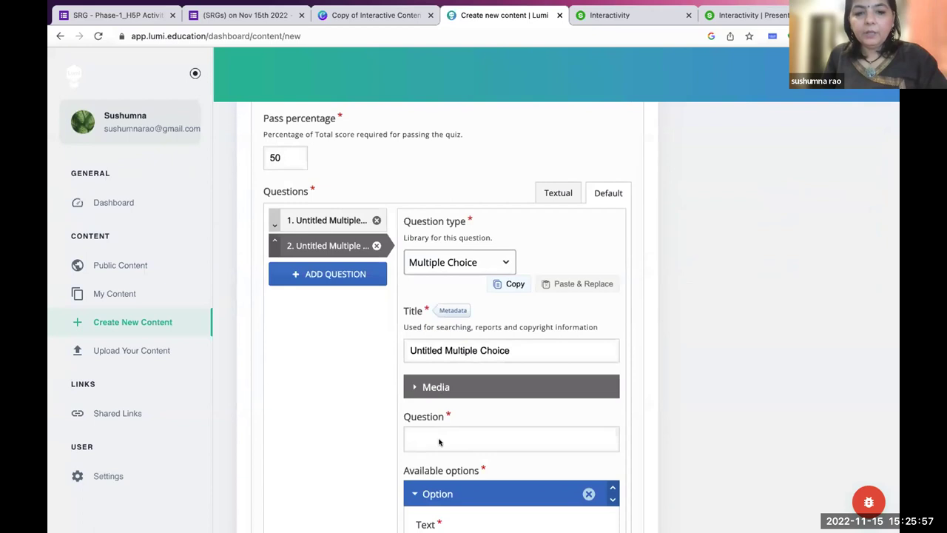
left_click(439, 442)
type("Which of t")
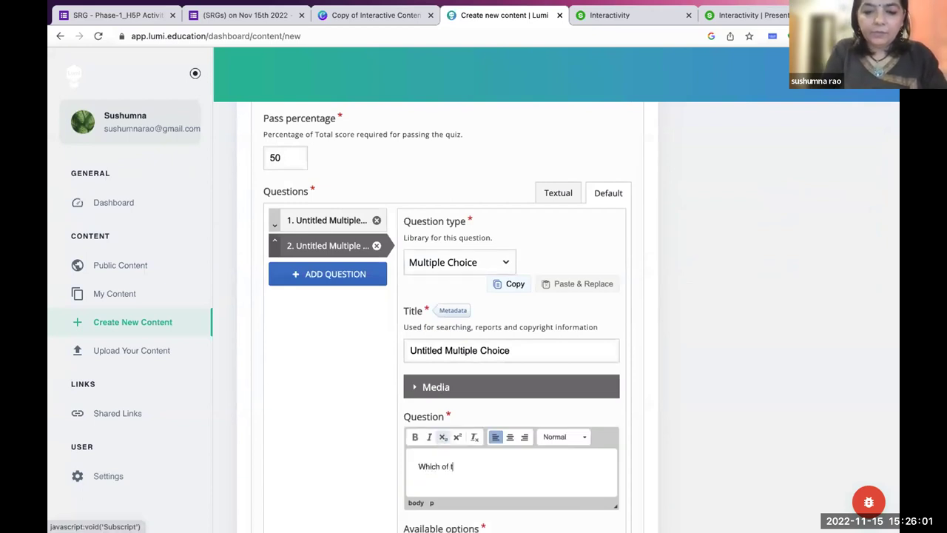
type("hese is an audio editing tool?")
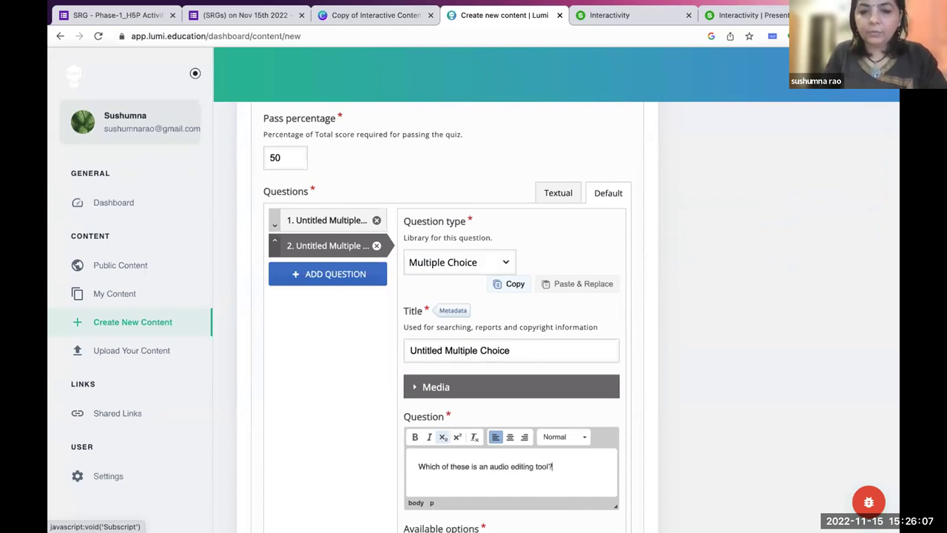
Enter Audacity as the correct answer and Camtasia as the second option.
scroll(442, 437, "down", 3)
left_click(444, 381)
type("Audacity")
left_click(421, 437)
scroll(436, 400, "down", 3)
left_click(444, 368)
type("Camtasia")
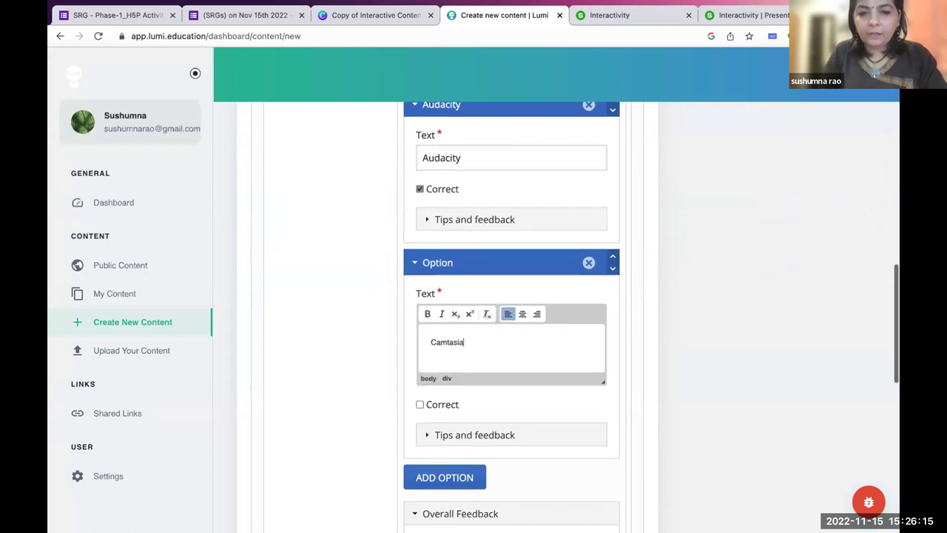
Add Rise and Softlocus as third and fourth answer options.
scroll(444, 345, "down", 3)
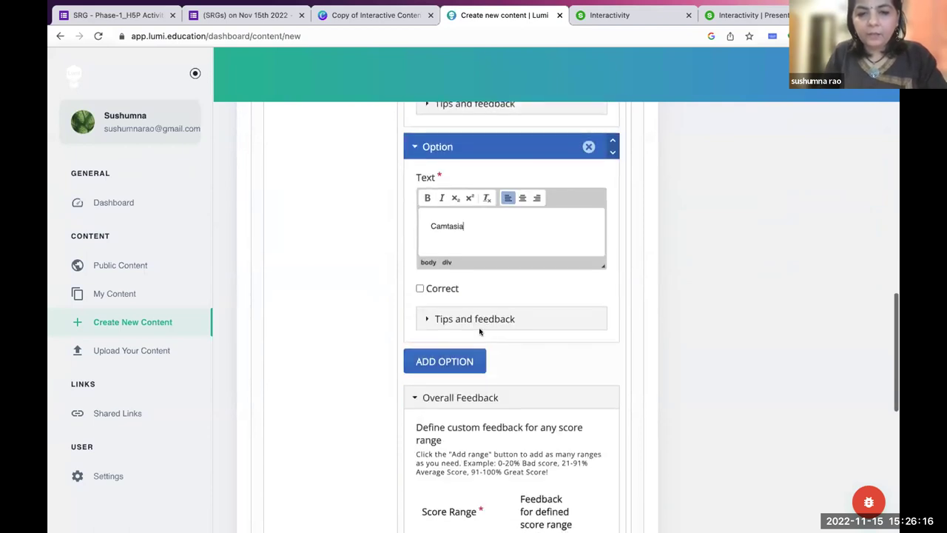
left_click(444, 353)
scroll(448, 296, "down", 5)
left_click(450, 269)
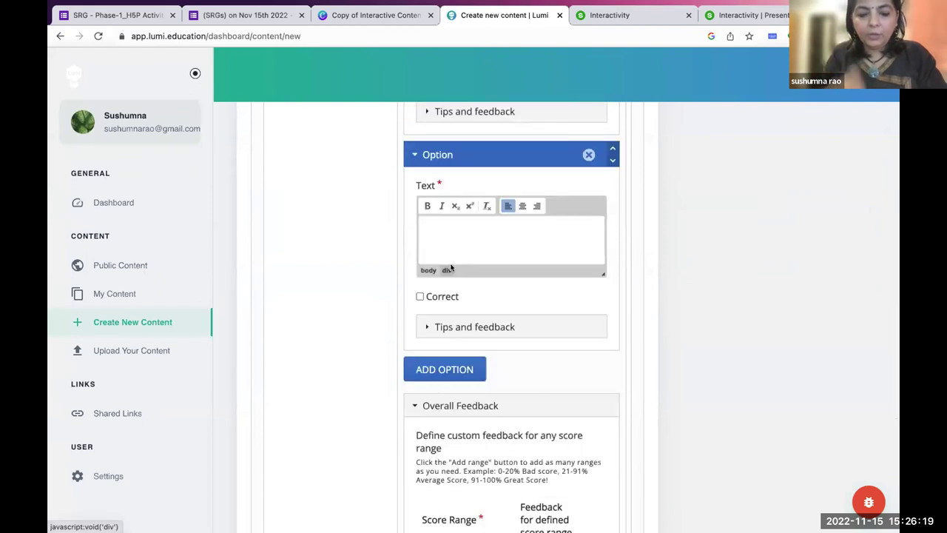
type("Ris")
scroll(446, 270, "down", 2)
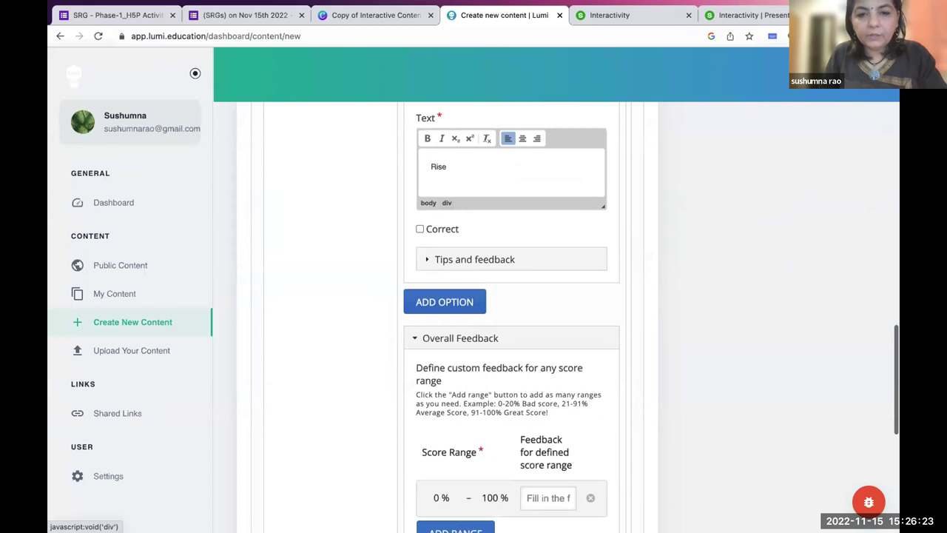
left_click(439, 300)
left_click(439, 360)
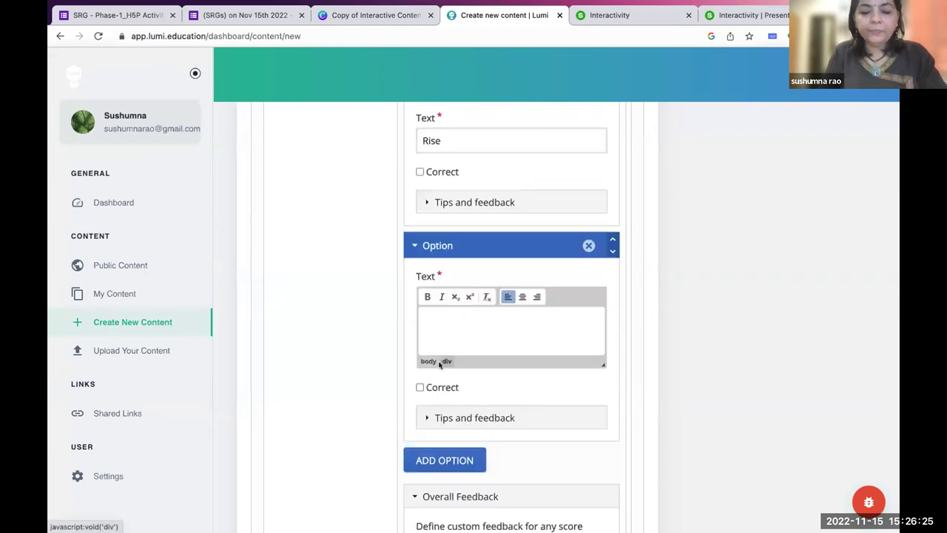
type("S")
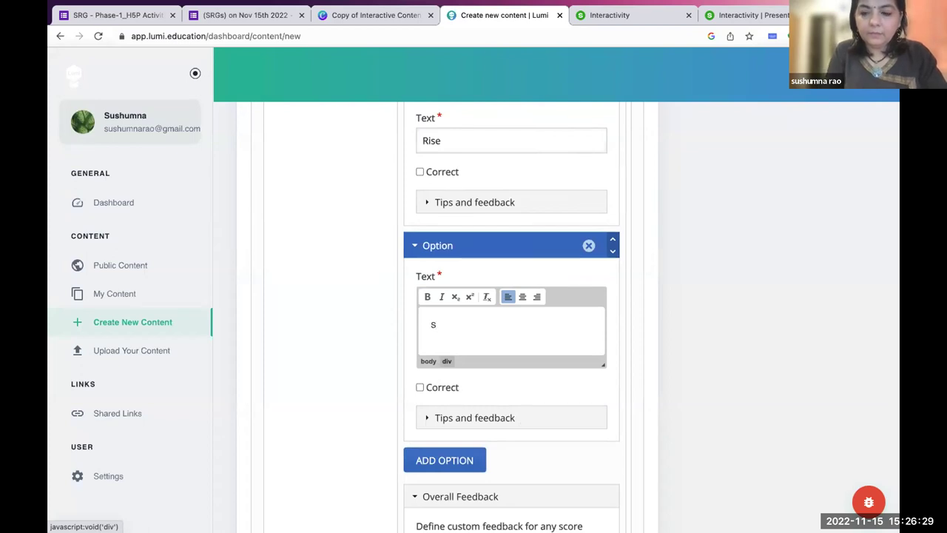
type("oftlock")
scroll(511, 318, "down", 5)
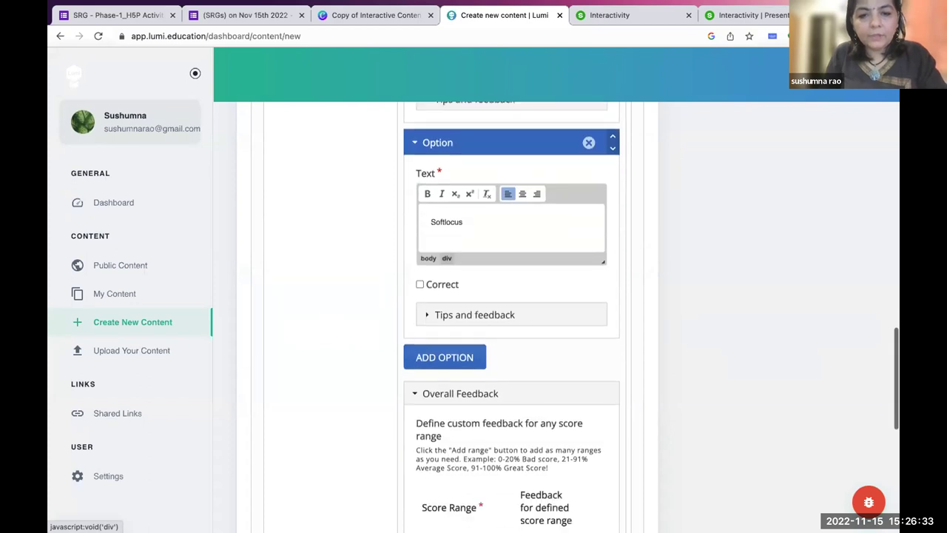
Expand the second question's behavioural settings.
scroll(444, 370, "down", 3)
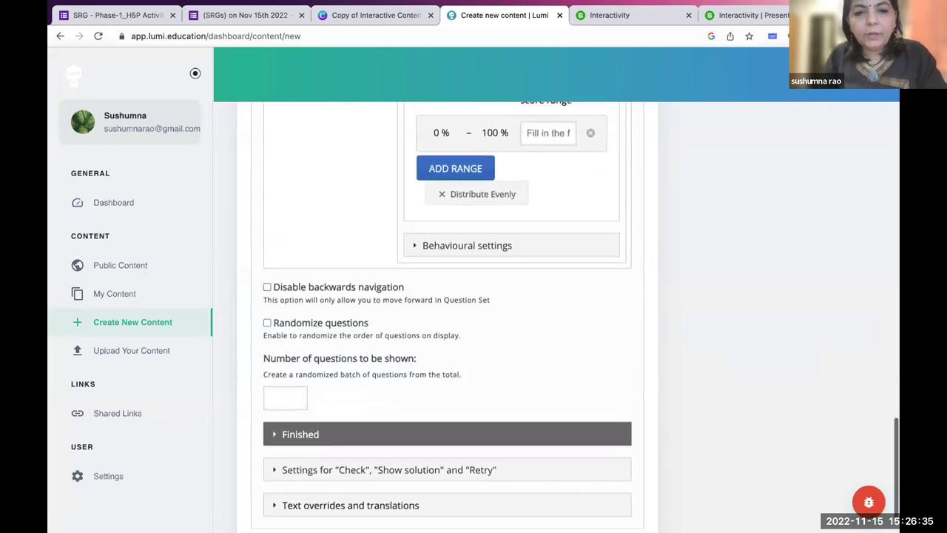
scroll(404, 486, "up", 1)
left_click(448, 267)
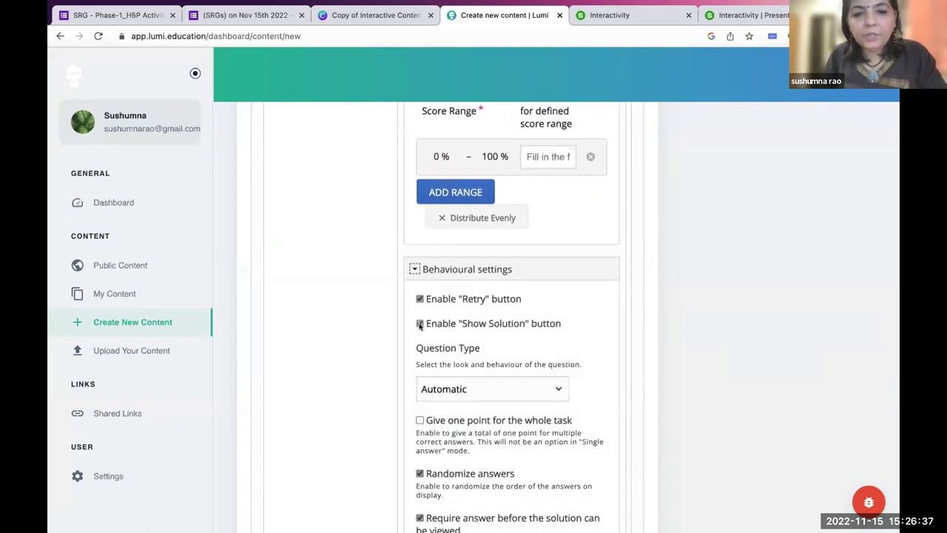
scroll(338, 408, "down", 7)
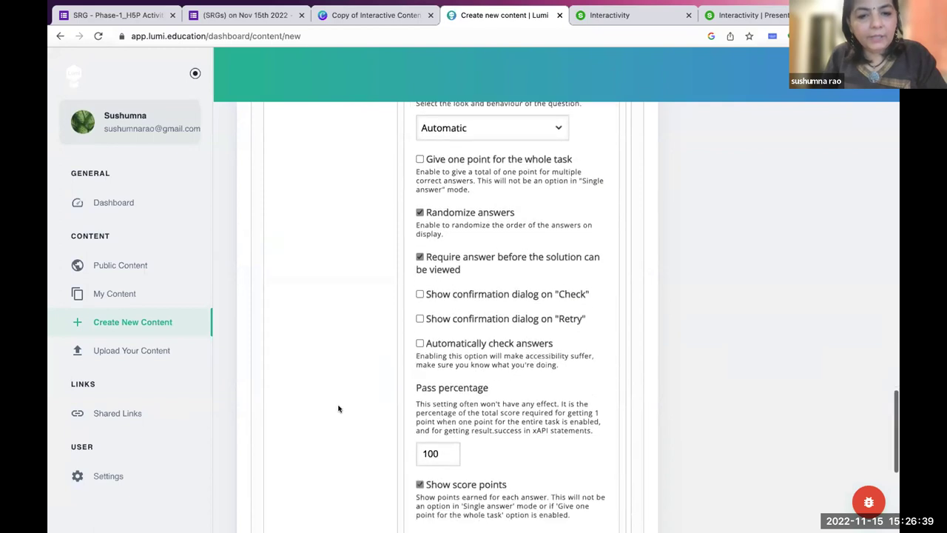
scroll(289, 372, "down", 1)
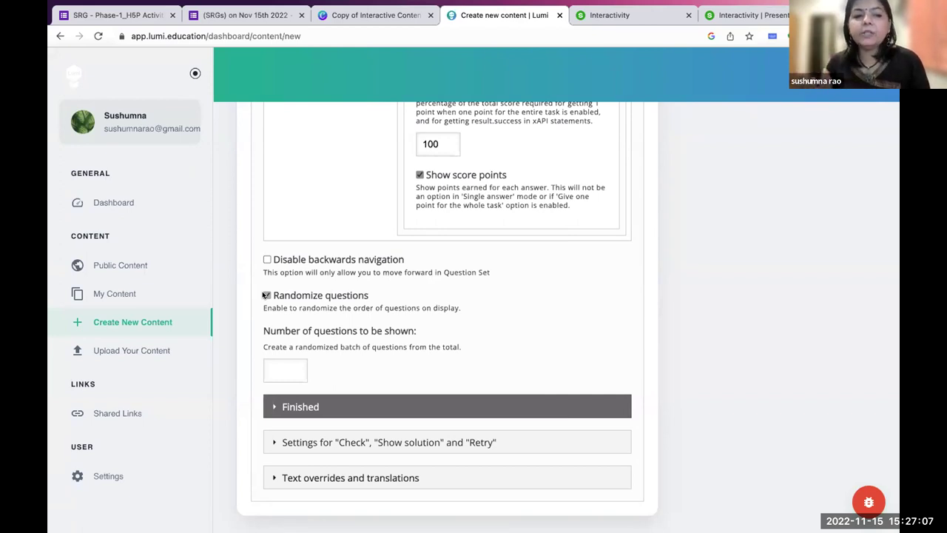
Turn on Randomize questions and expand the Finished end-screen options.
left_click(266, 295)
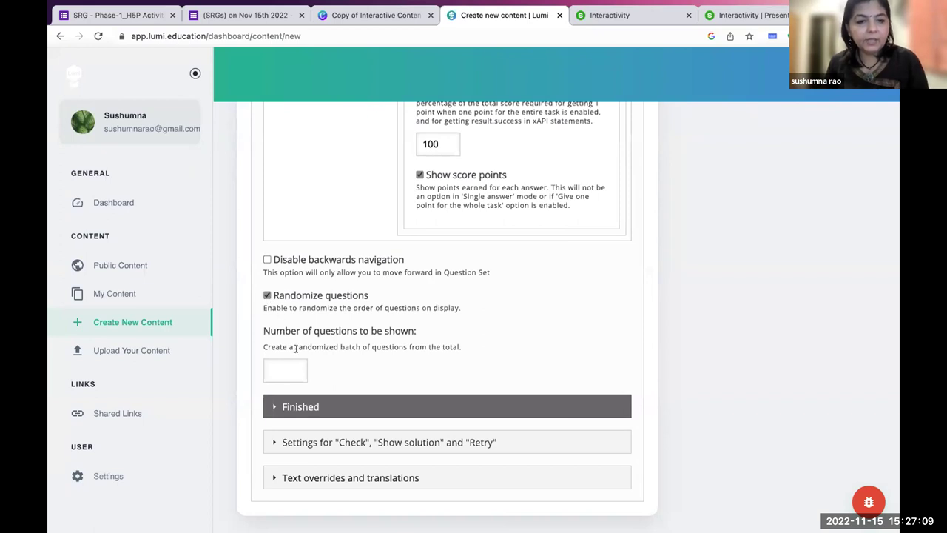
scroll(366, 380, "down", 1)
left_click(362, 375)
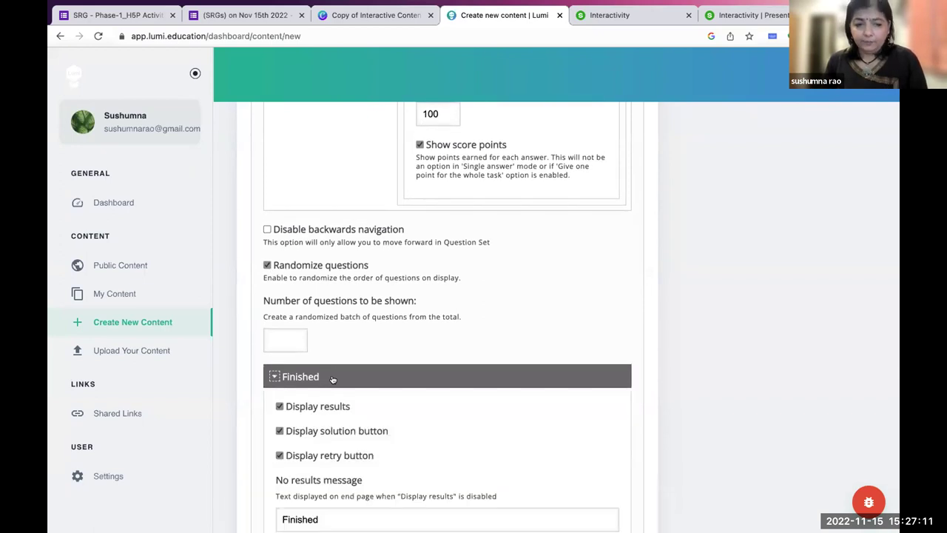
scroll(332, 376, "down", 4)
scroll(332, 376, "down", 2)
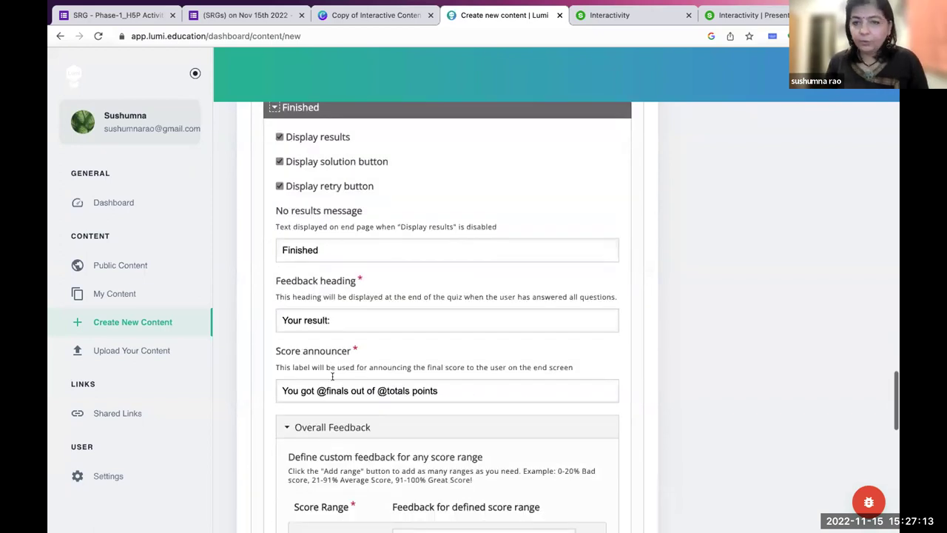
scroll(332, 376, "up", 10)
scroll(332, 376, "up", 10)
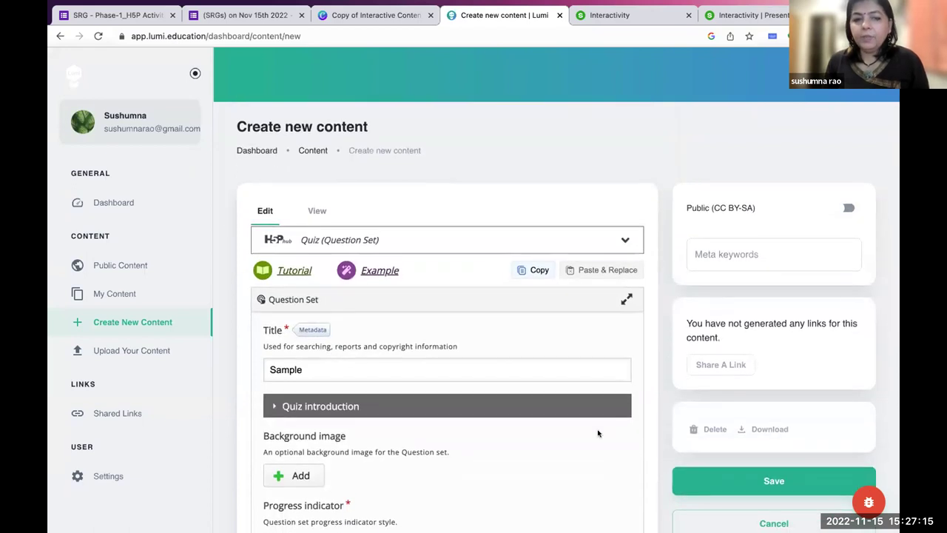
Save the Sample Question Set with the green Save button in the sidebar.
scroll(636, 410, "down", 3)
left_click(739, 372)
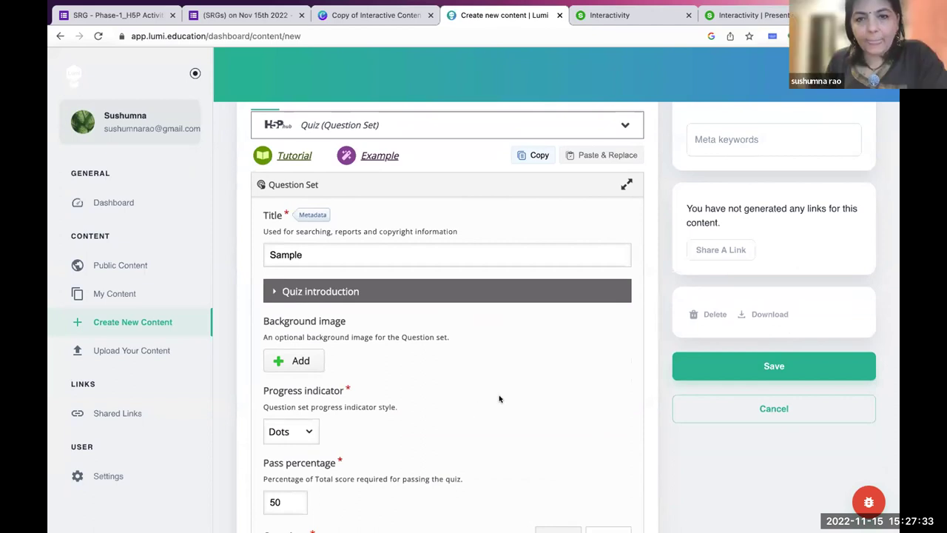
scroll(498, 399, "up", 3)
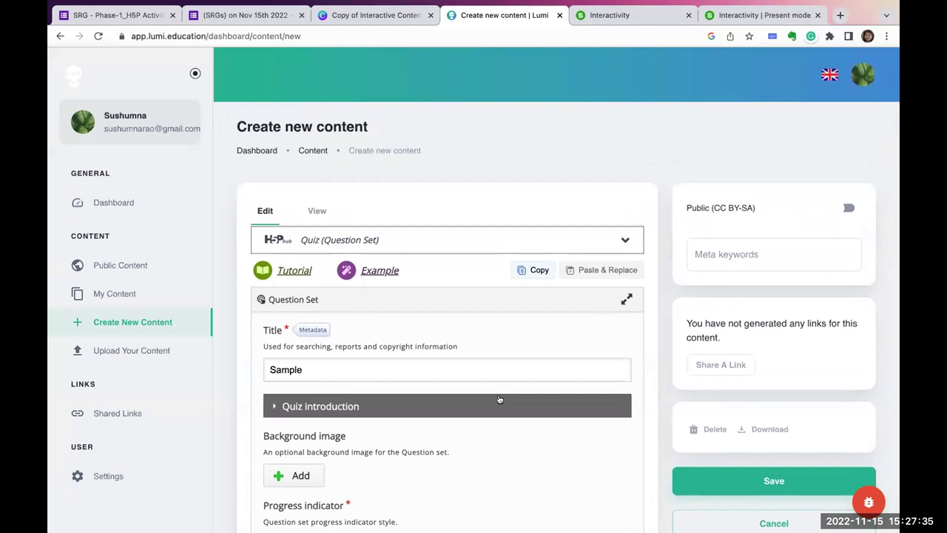
scroll(498, 399, "down", 1)
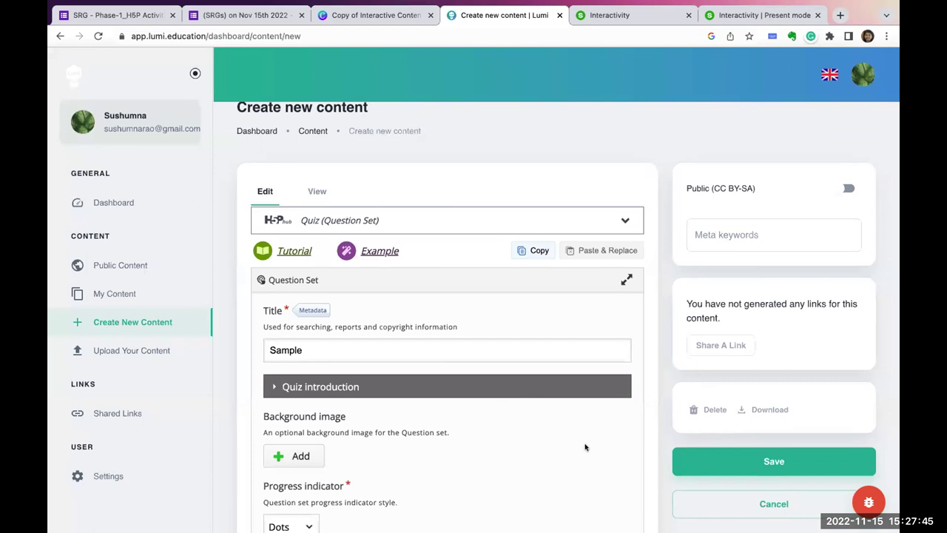
scroll(584, 446, "down", 2)
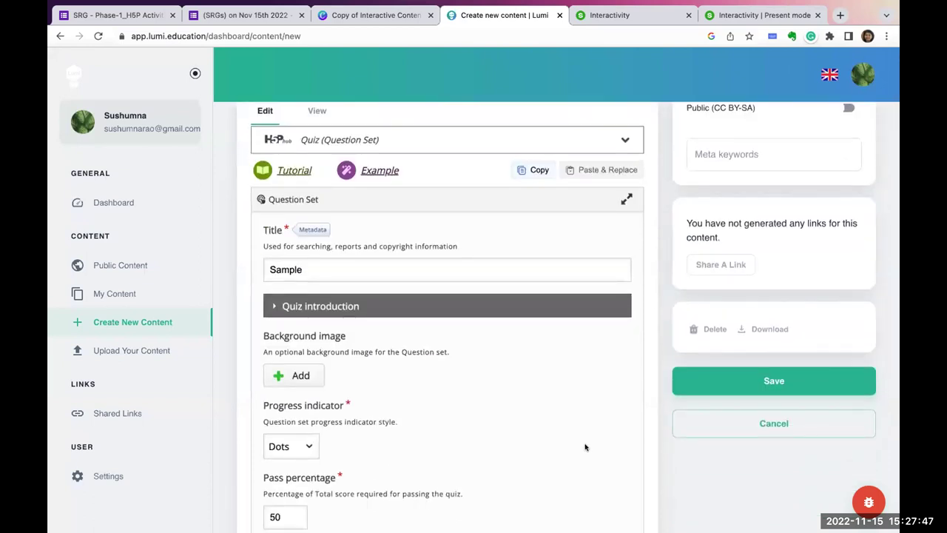
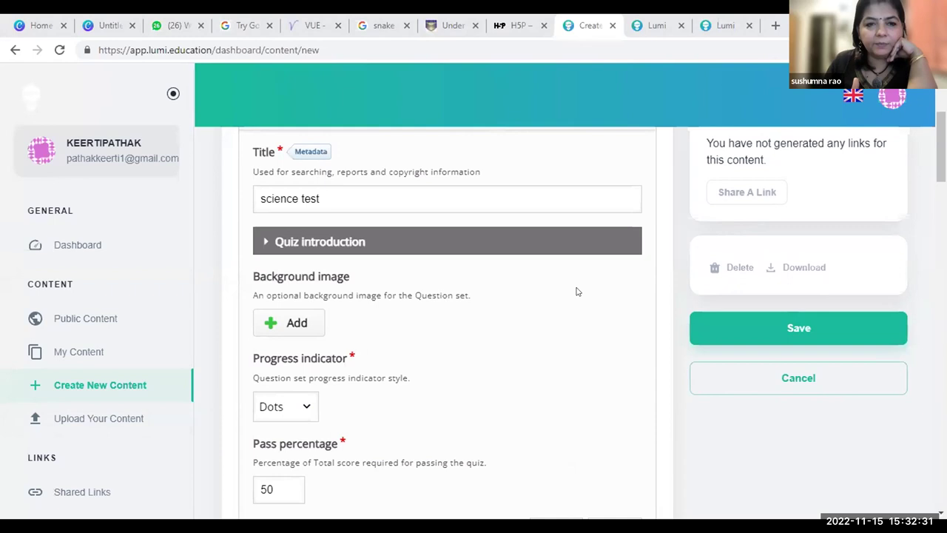
Open question 2, 'science', from the Questions list for editing.
scroll(578, 291, "down", 5)
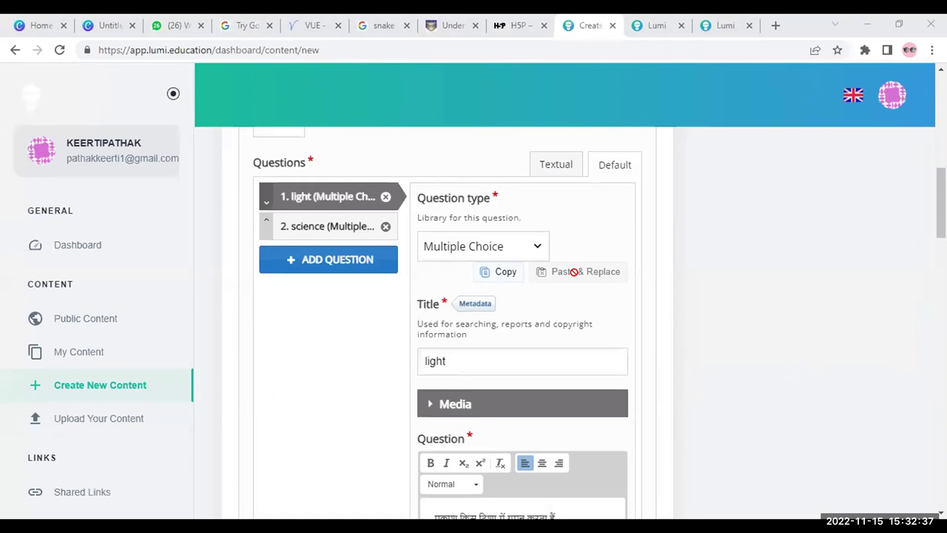
scroll(573, 271, "down", 5)
scroll(576, 277, "down", 3)
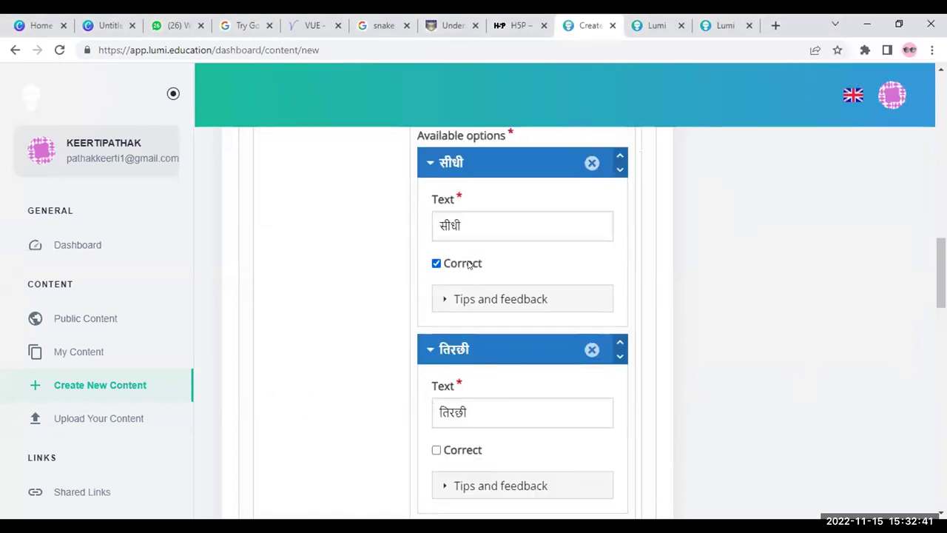
scroll(473, 270, "down", 5)
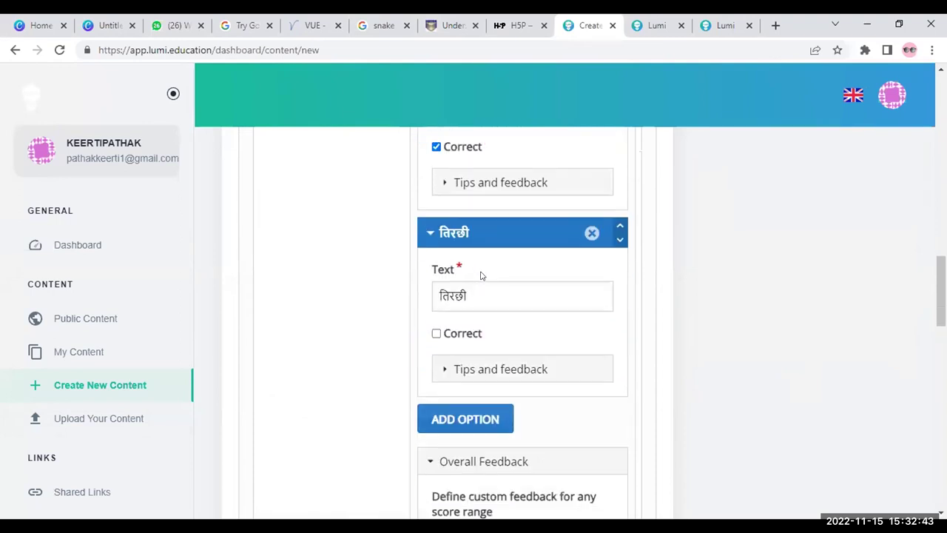
scroll(480, 275, "up", 15)
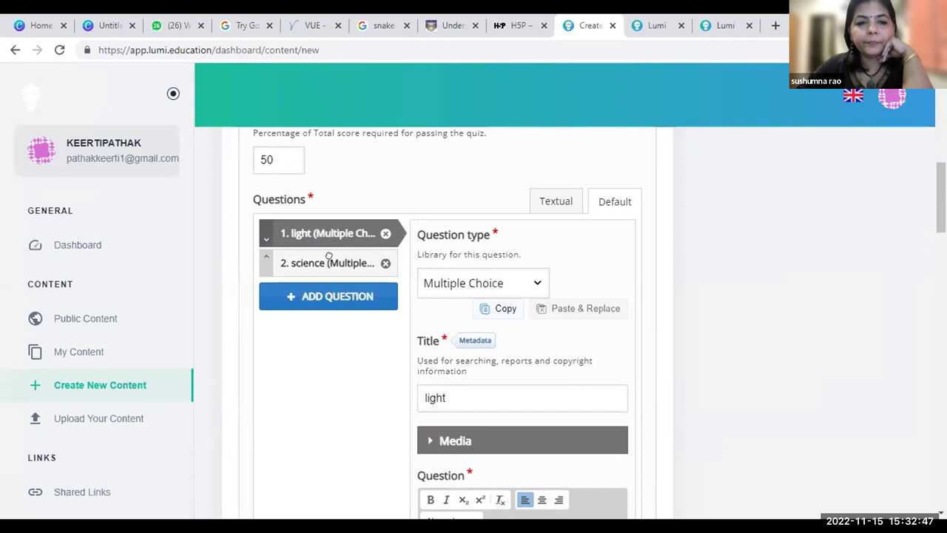
left_click(331, 263)
Review the science question's answer options, first marked correct, and its behavioural settings.
scroll(469, 311, "down", 4)
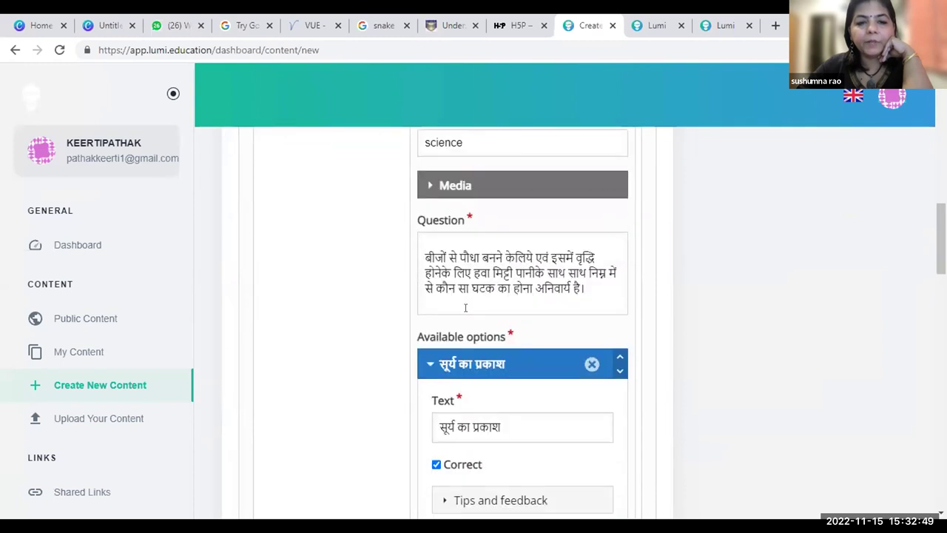
scroll(468, 311, "down", 1)
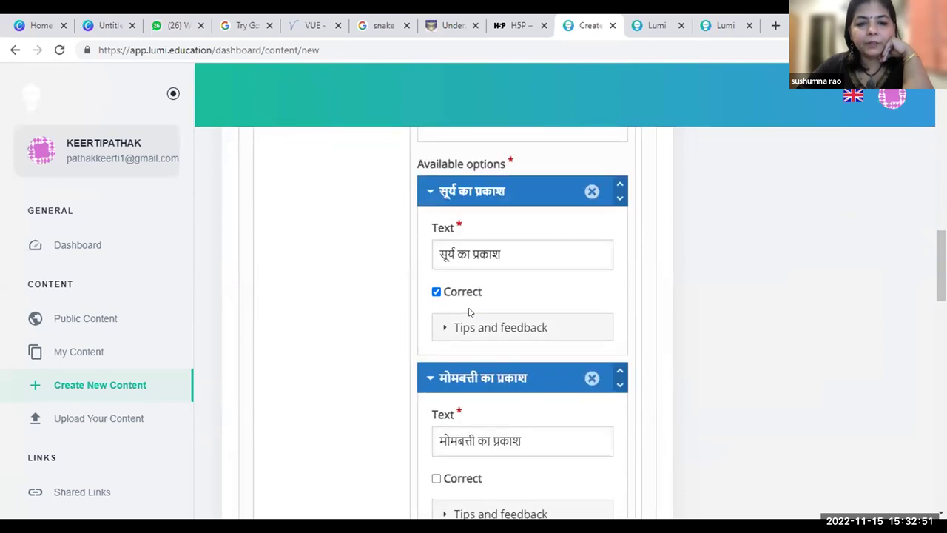
scroll(468, 311, "down", 2)
scroll(468, 311, "down", 4)
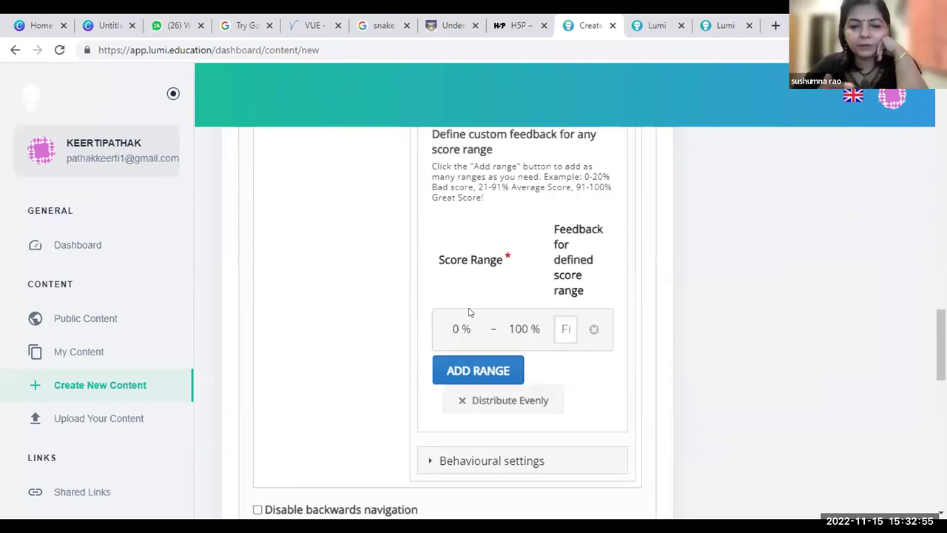
scroll(468, 312, "down", 5)
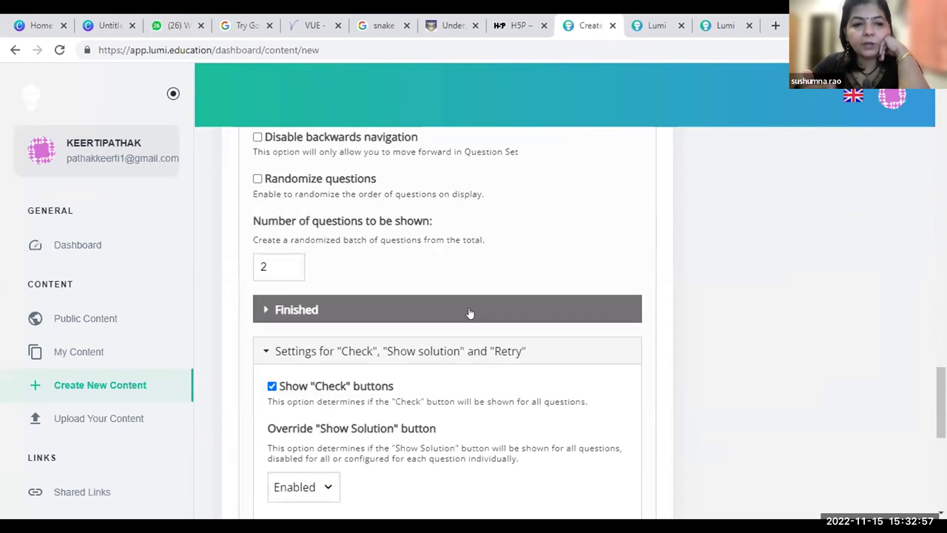
scroll(469, 312, "down", 3)
scroll(468, 312, "up", 3)
scroll(468, 311, "up", 2)
scroll(469, 312, "down", 2)
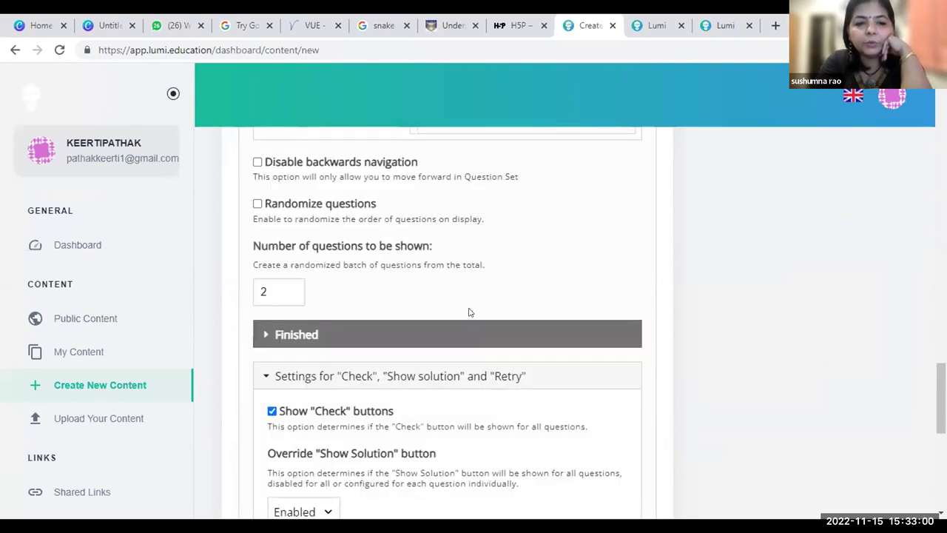
Clear the value 2 from the 'Number of questions to be shown' field.
left_click(283, 288)
key("BackSpace")
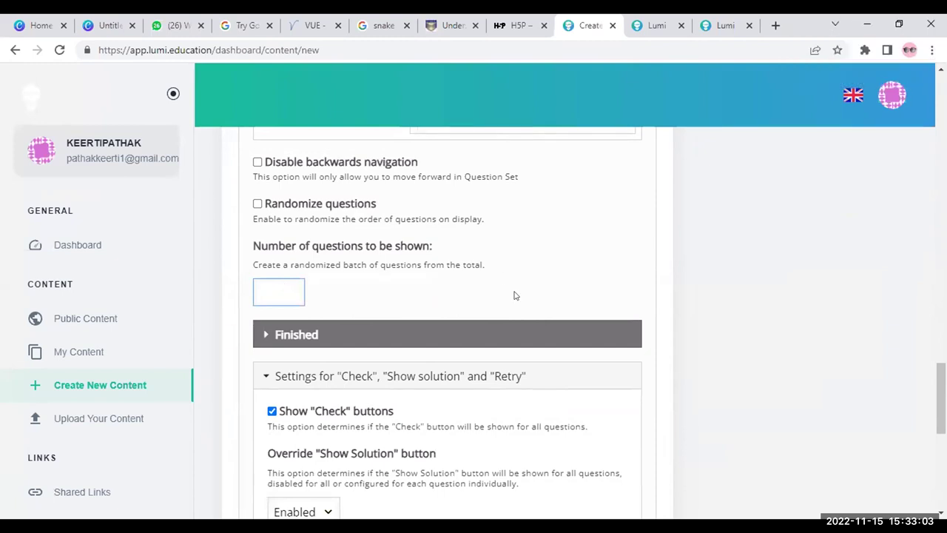
scroll(516, 296, "down", 3)
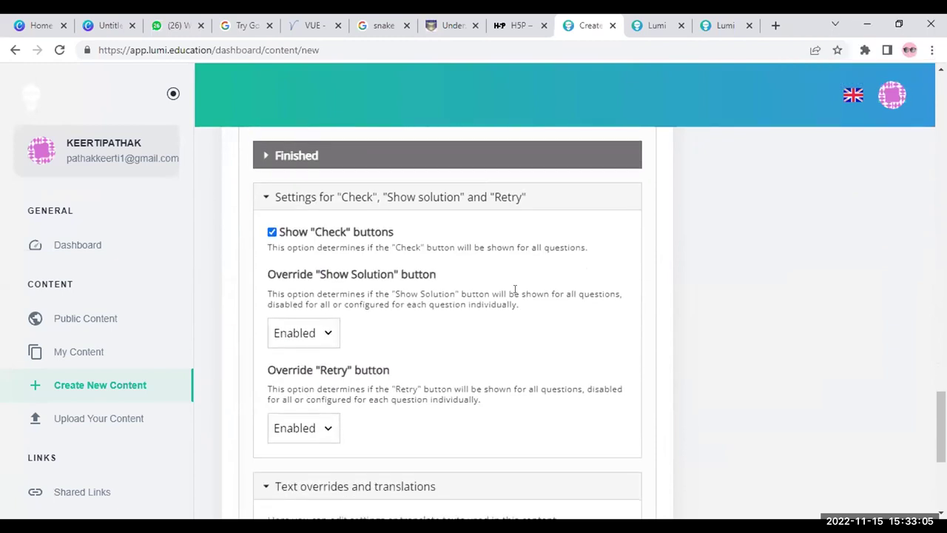
scroll(515, 289, "down", 5)
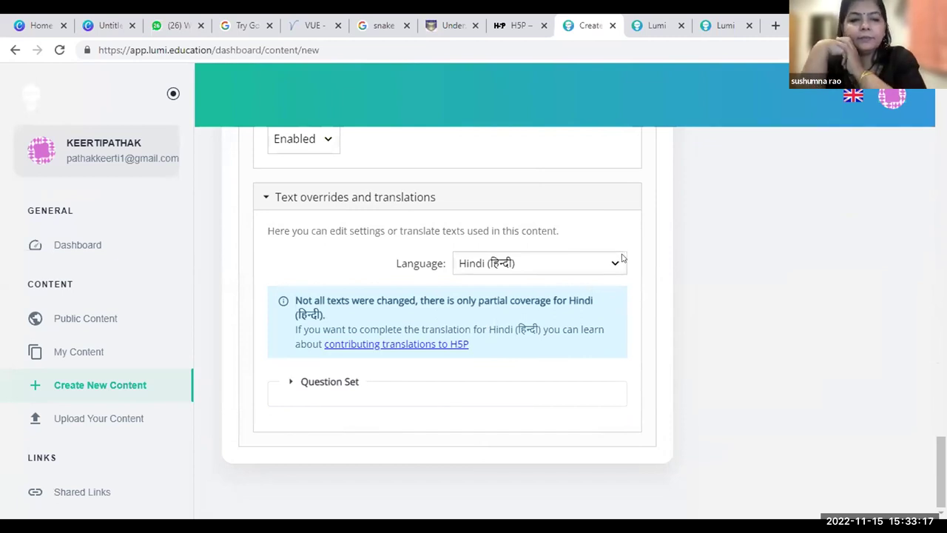
Switch the Text overrides and translations language from Hindi to English and confirm the change.
left_click(566, 264)
scroll(555, 318, "up", 5)
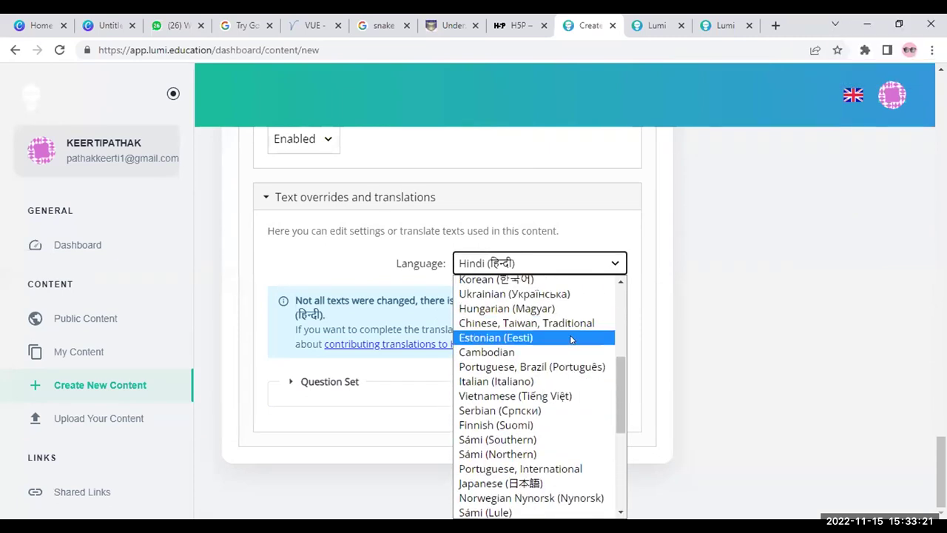
scroll(570, 339, "up", 3)
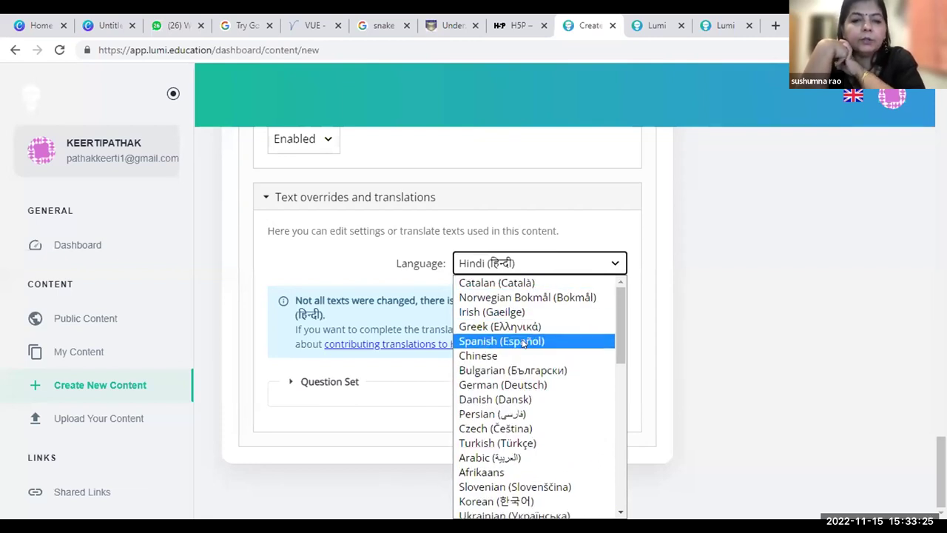
scroll(522, 343, "down", 3)
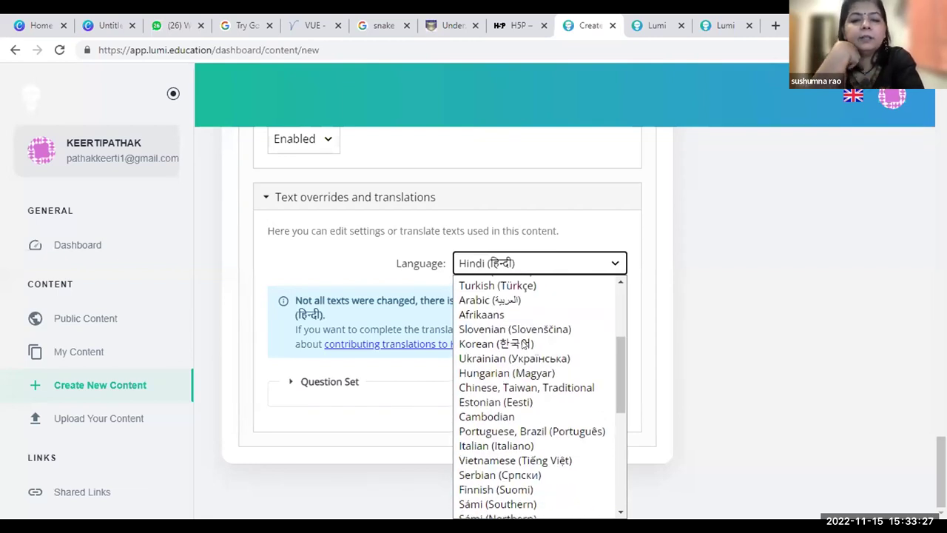
scroll(522, 344, "down", 3)
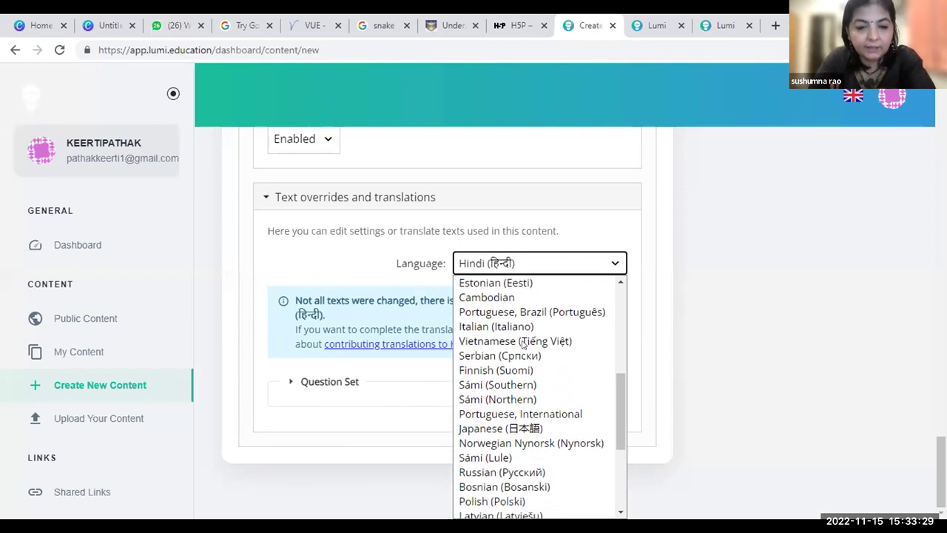
scroll(522, 344, "down", 2)
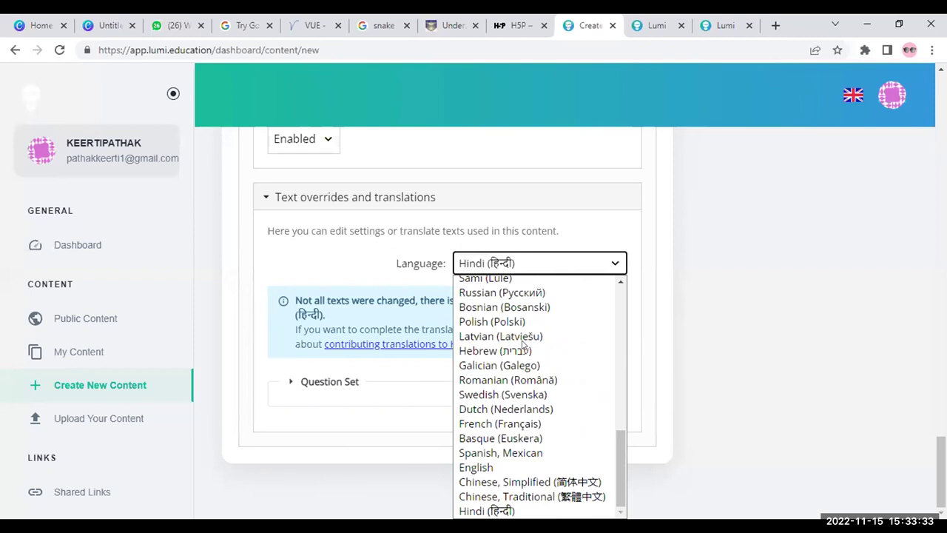
scroll(523, 344, "up", 6)
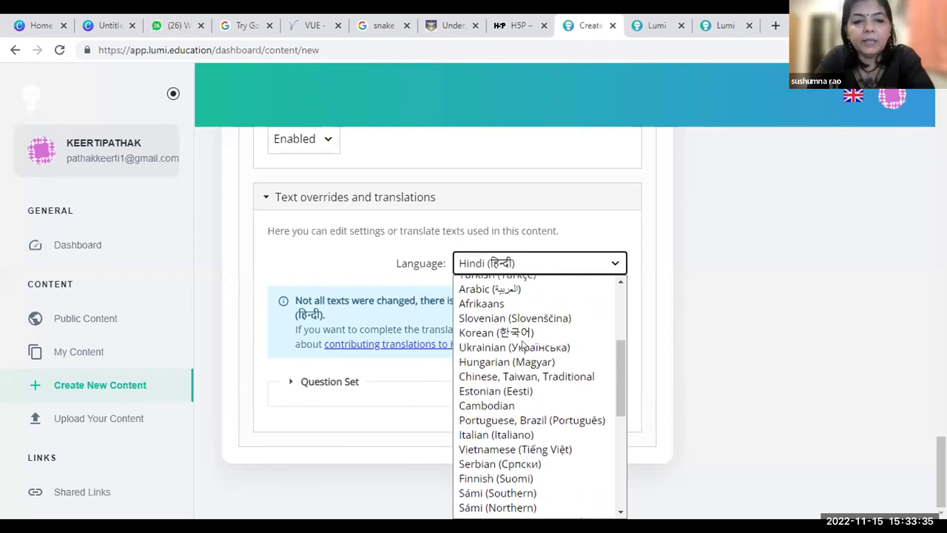
scroll(522, 344, "down", 6)
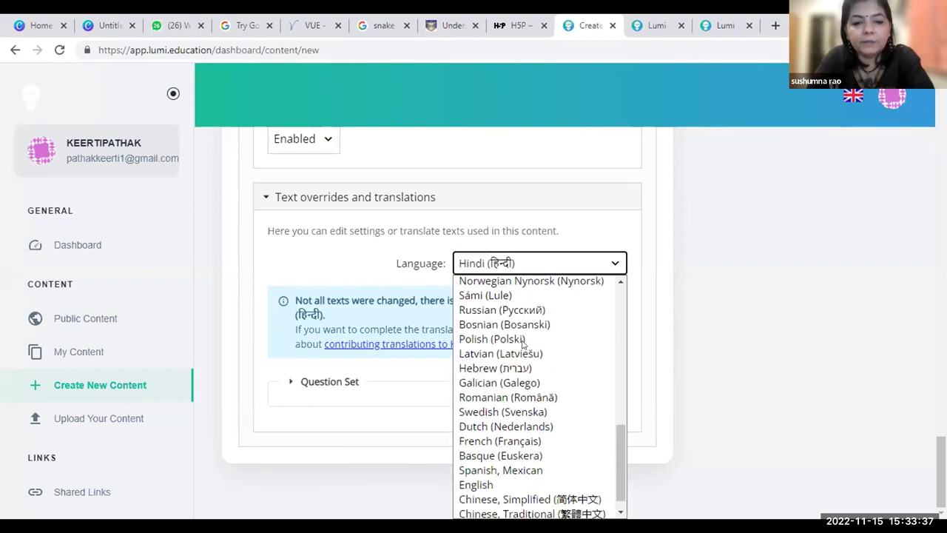
scroll(522, 344, "down", 1)
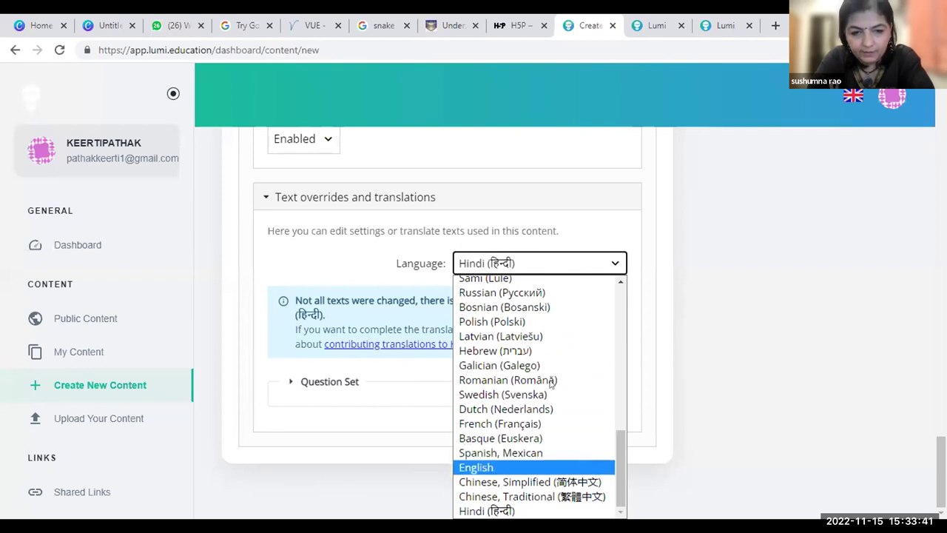
left_click(581, 465)
left_click(520, 406)
scroll(531, 320, "up", 15)
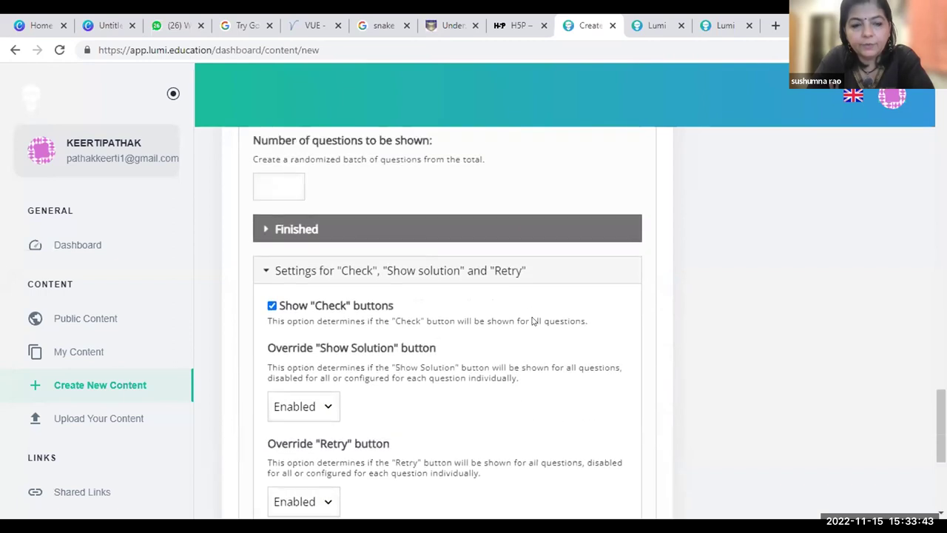
Save the 'science test' quiz with its two questions and settings.
scroll(530, 317, "up", 10)
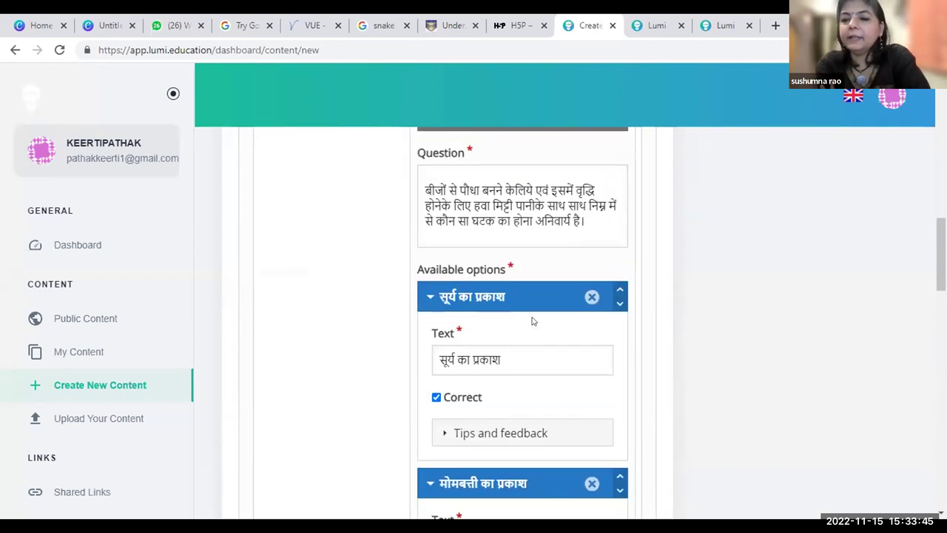
left_click(734, 348)
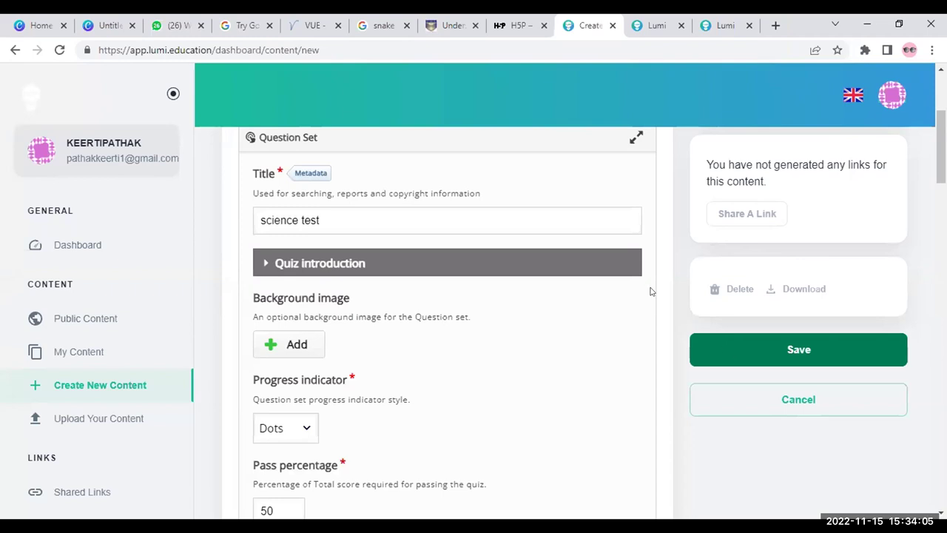
scroll(651, 291, "up", 3)
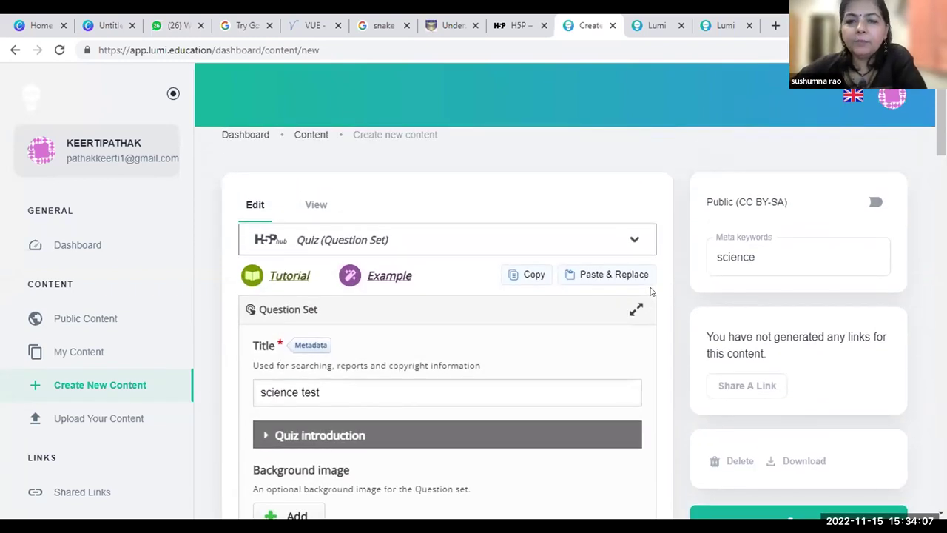
scroll(651, 291, "up", 1)
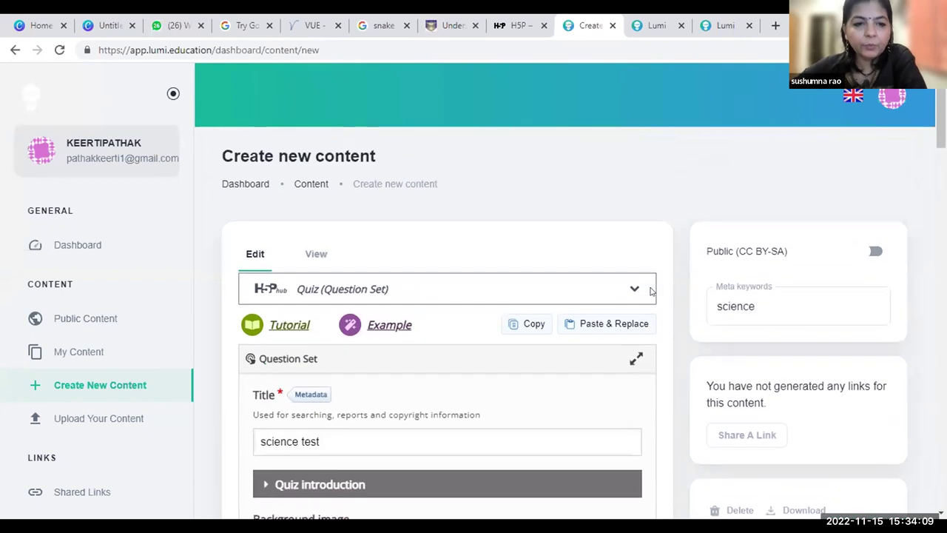
scroll(651, 291, "down", 3)
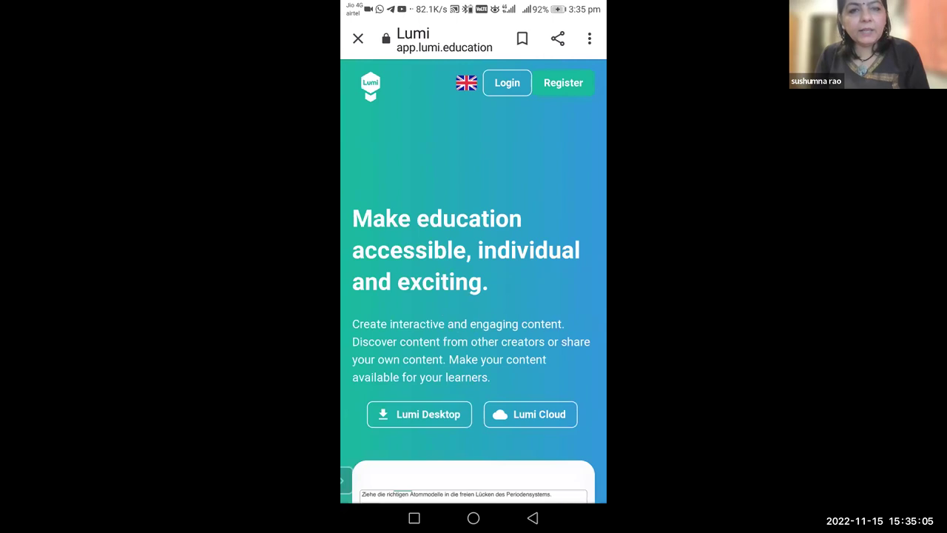
On the mobile Lumi dashboard, choose 'Create new content'.
scroll(473, 296, "down", 2)
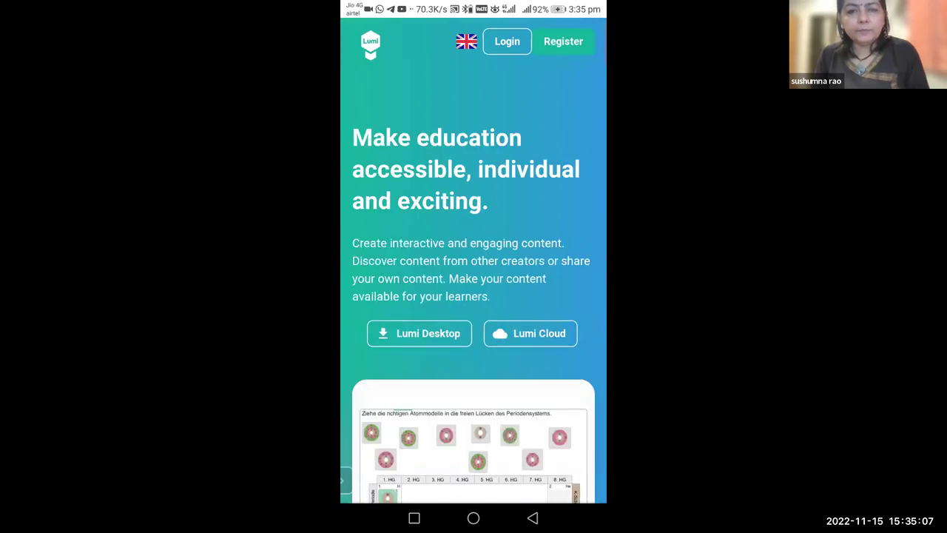
scroll(474, 296, "up", 2)
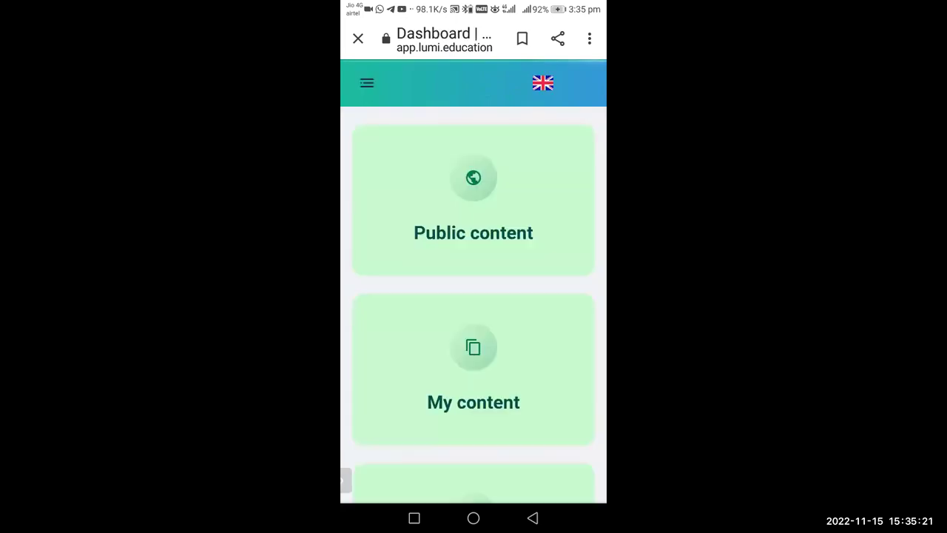
scroll(473, 296, "down", 3)
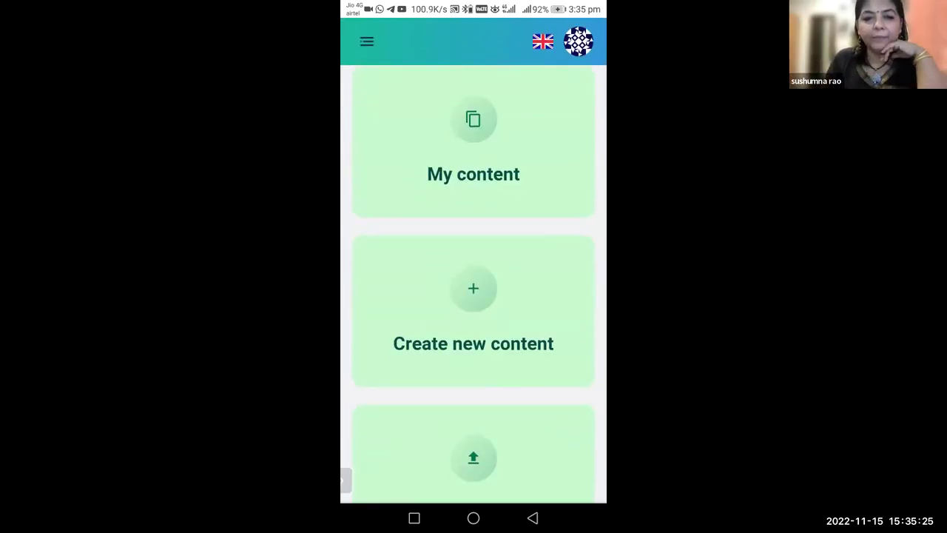
left_click(473, 344)
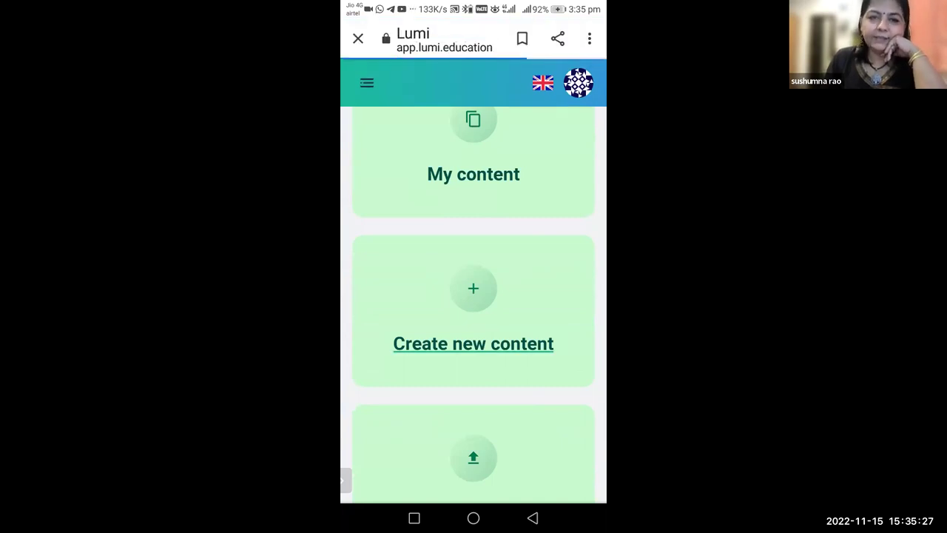